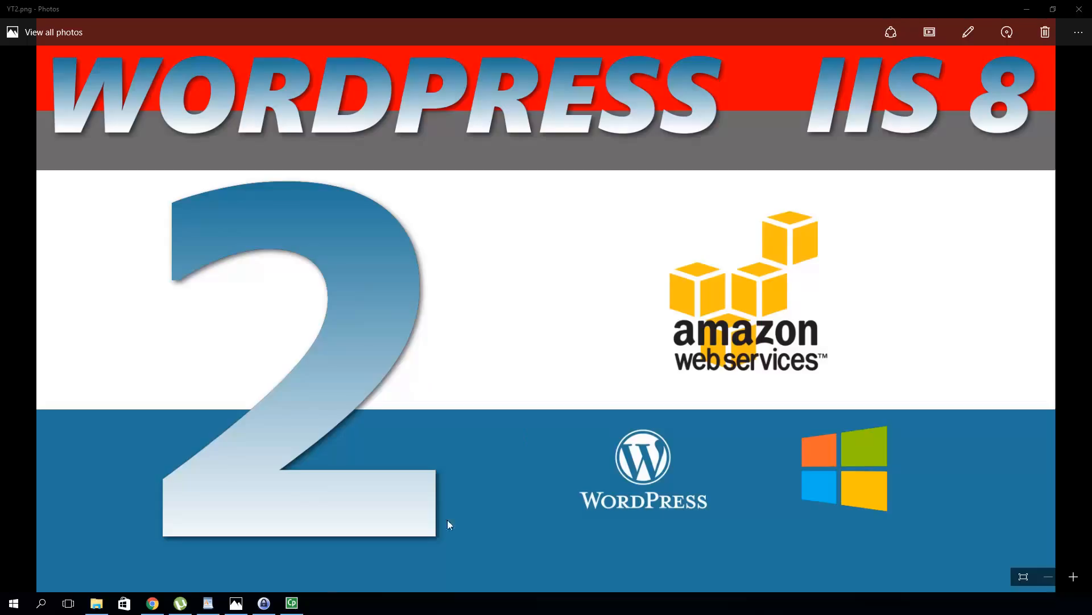
Check the ftp notes in WordPad, then bring up the EC2 Instances list in Chrome
mouse_move(263, 604)
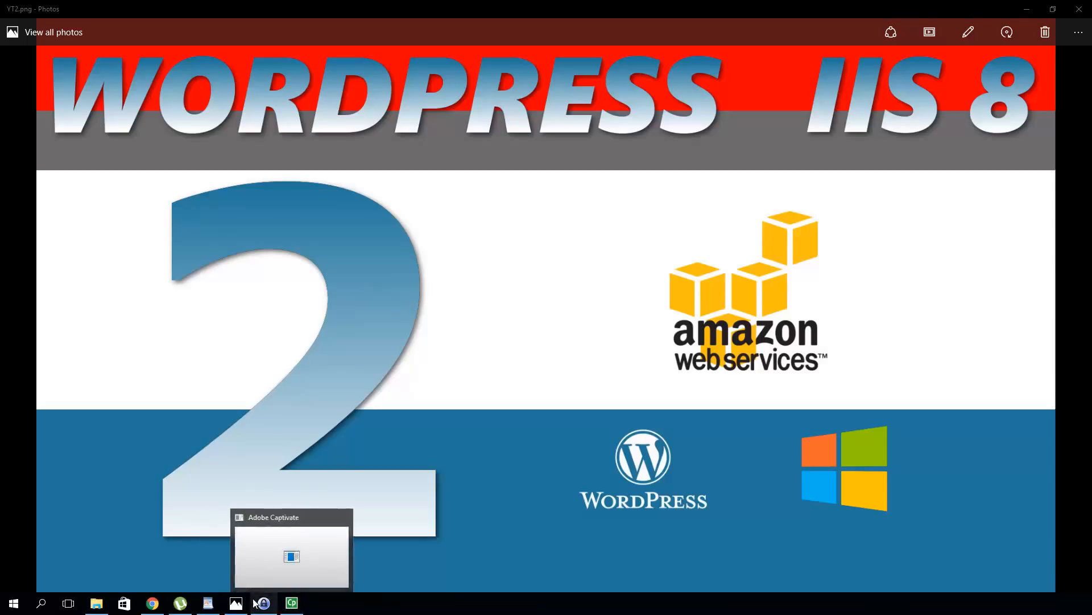
left_click(212, 606)
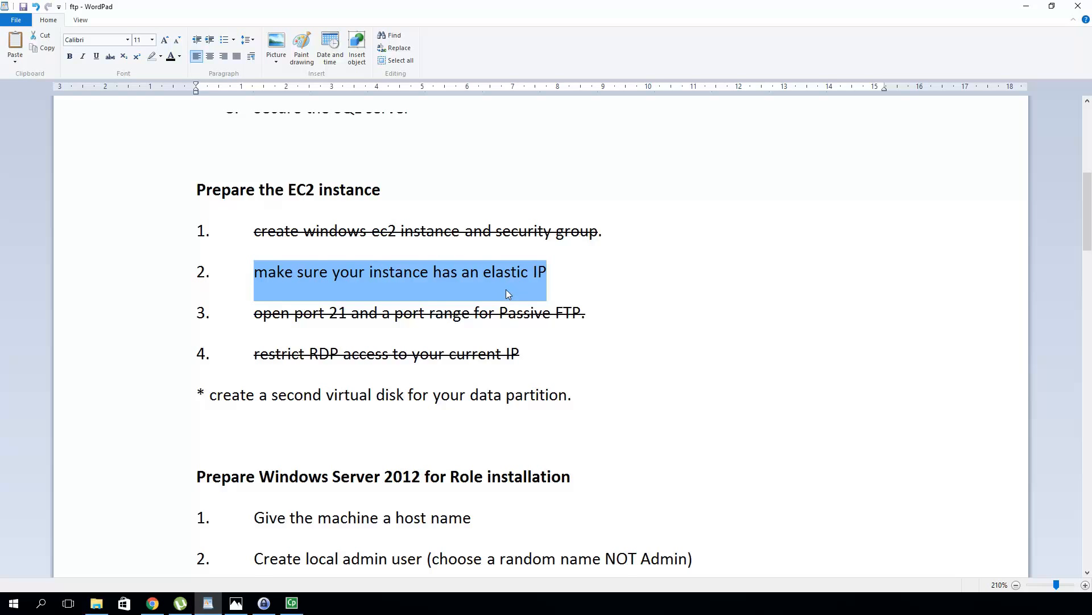
left_click(148, 605)
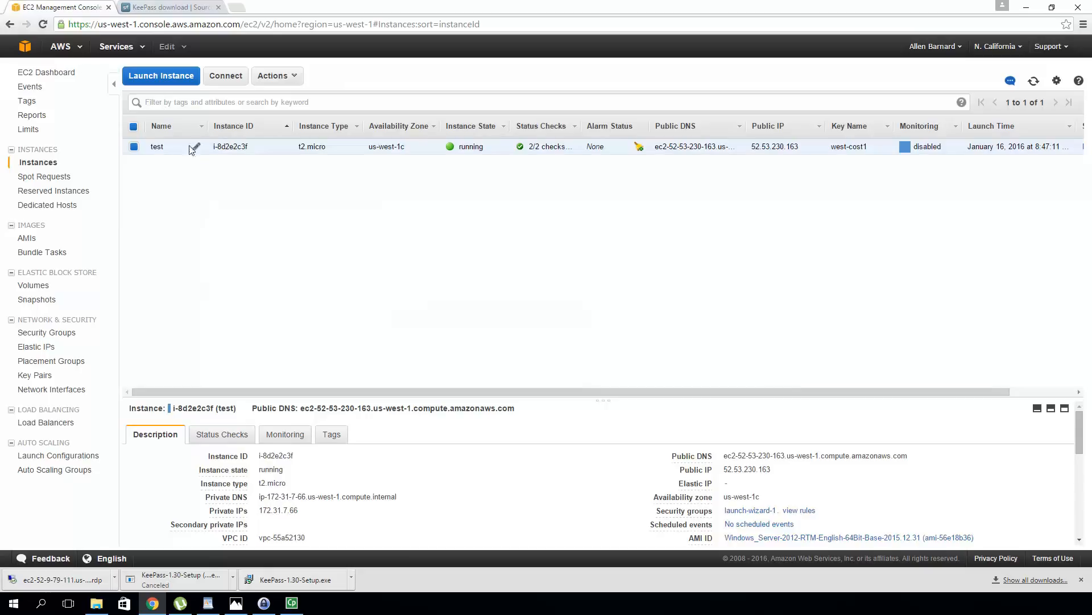
Keep the instance name as test and allocate the new elastic IP 52.9.25.70
left_click(196, 148)
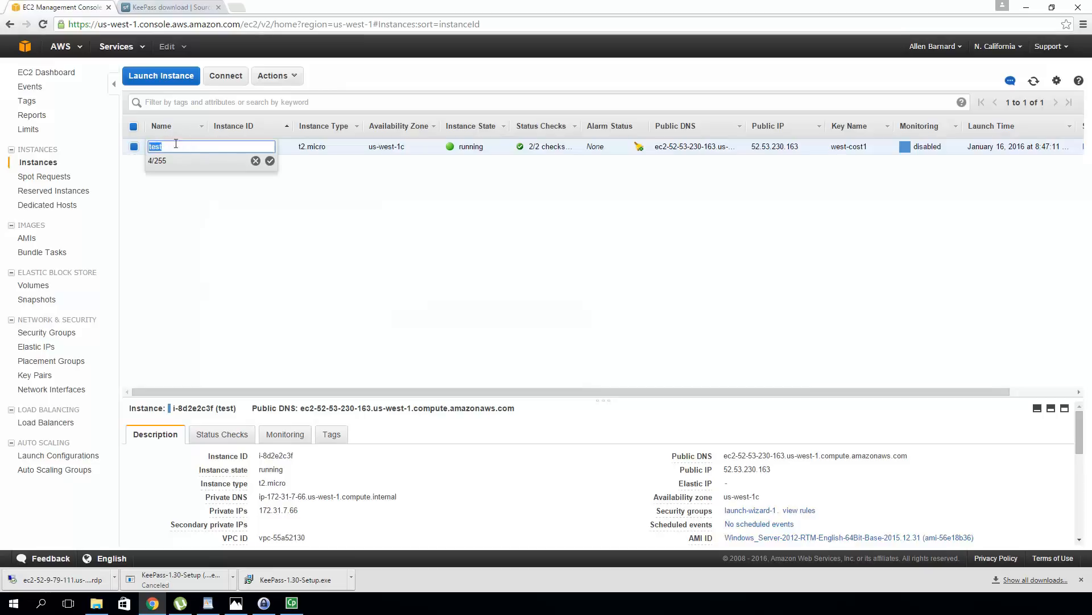
left_click(256, 243)
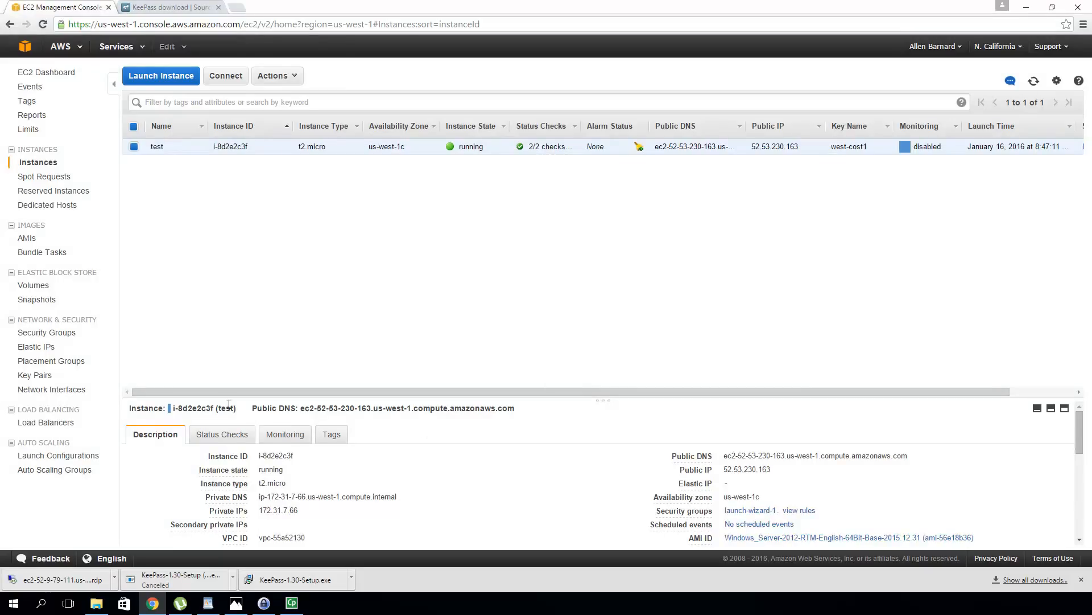
left_click(36, 347)
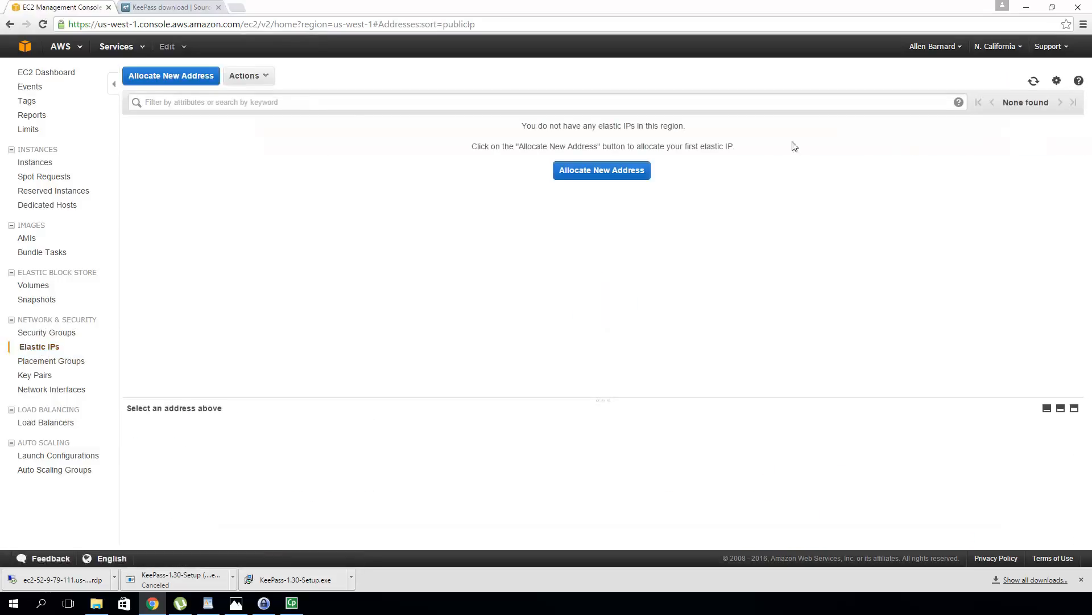
left_click(631, 172)
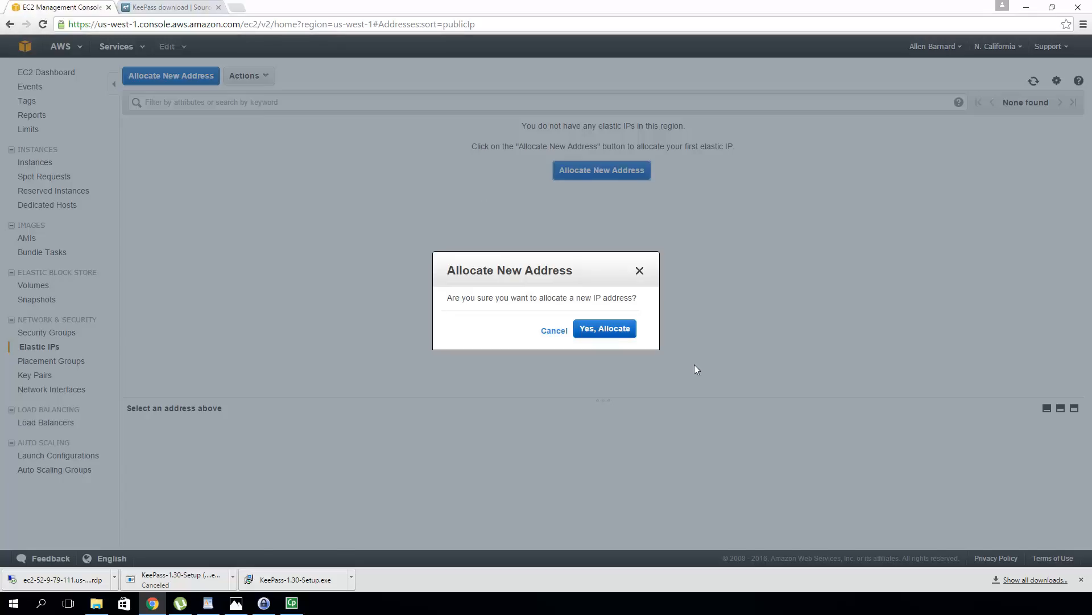
left_click(624, 334)
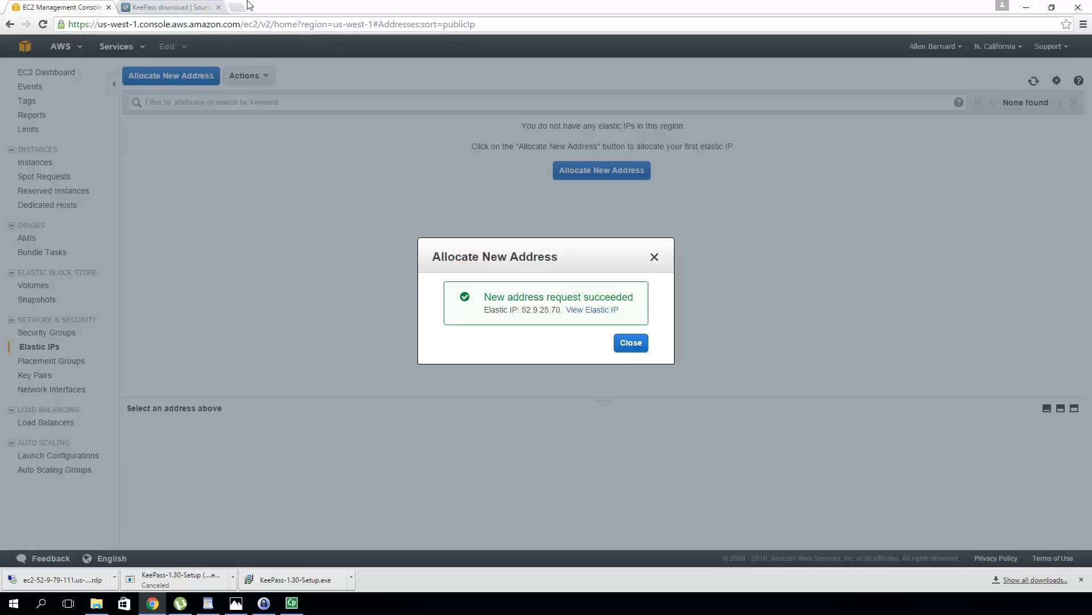
left_click(631, 342)
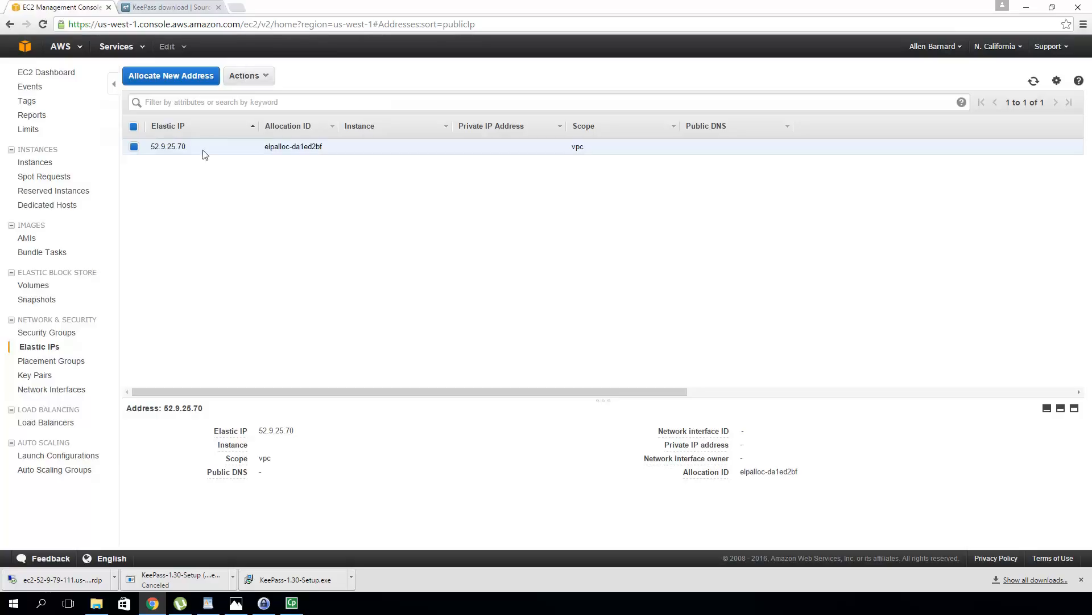
Associate 52.9.25.70 with instance i-8d2e2c3f and return to the Instances list
left_click(269, 79)
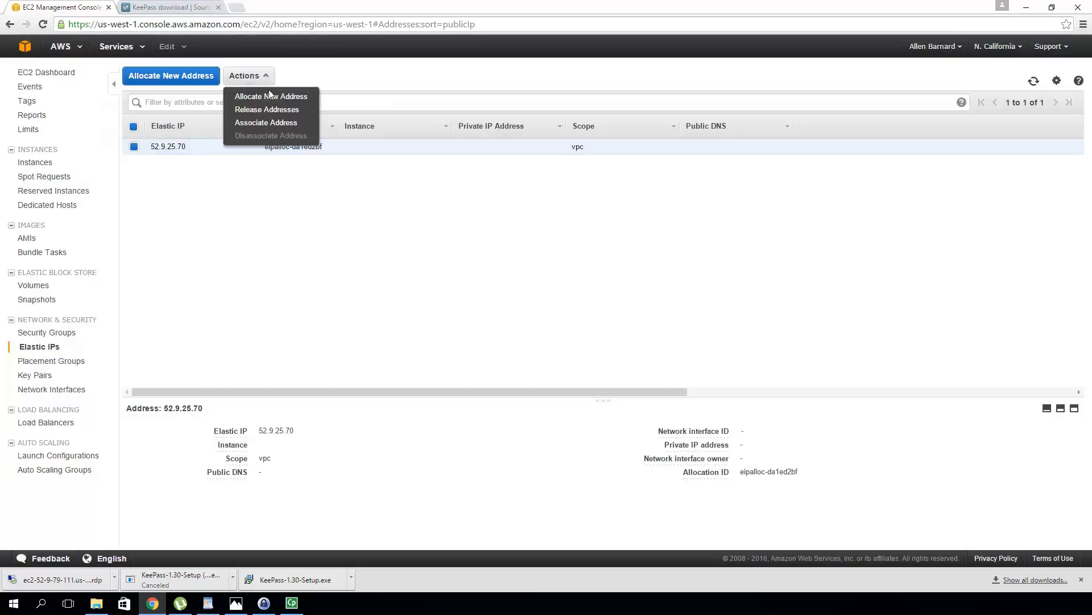
left_click(272, 123)
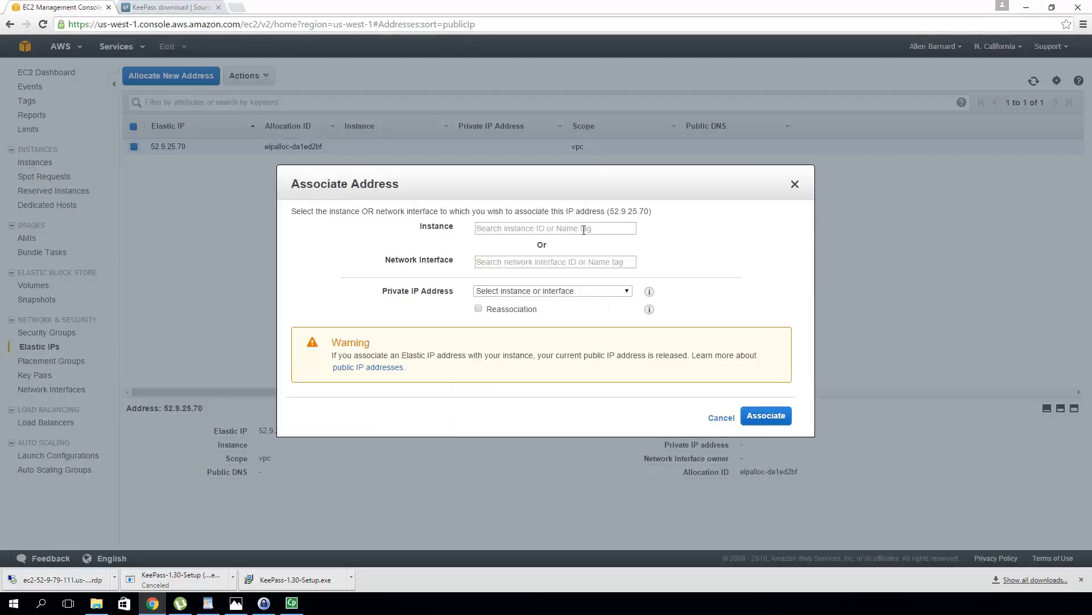
left_click(584, 230)
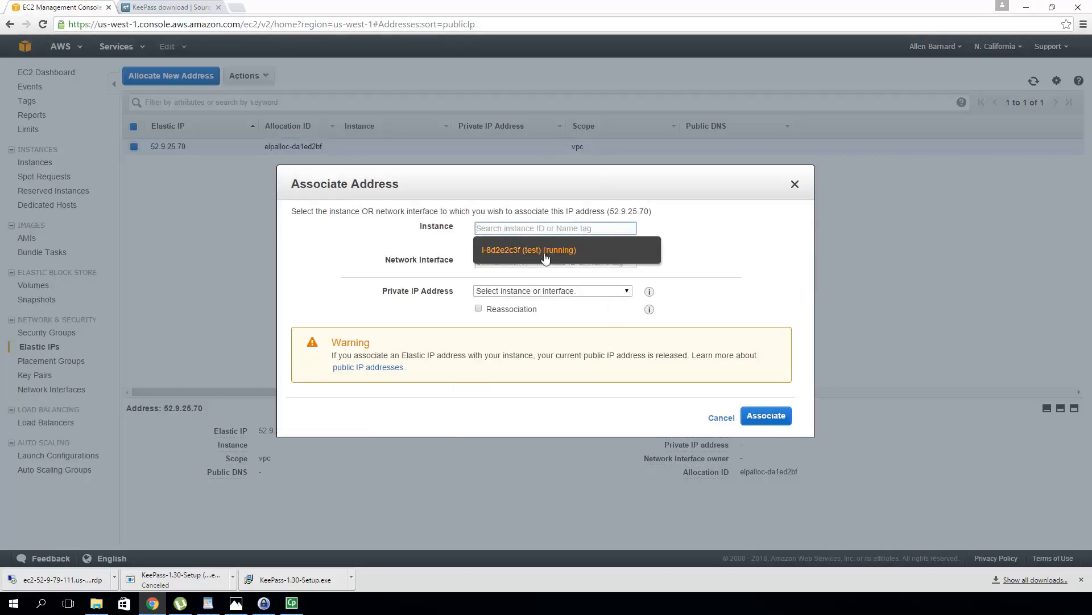
left_click(530, 251)
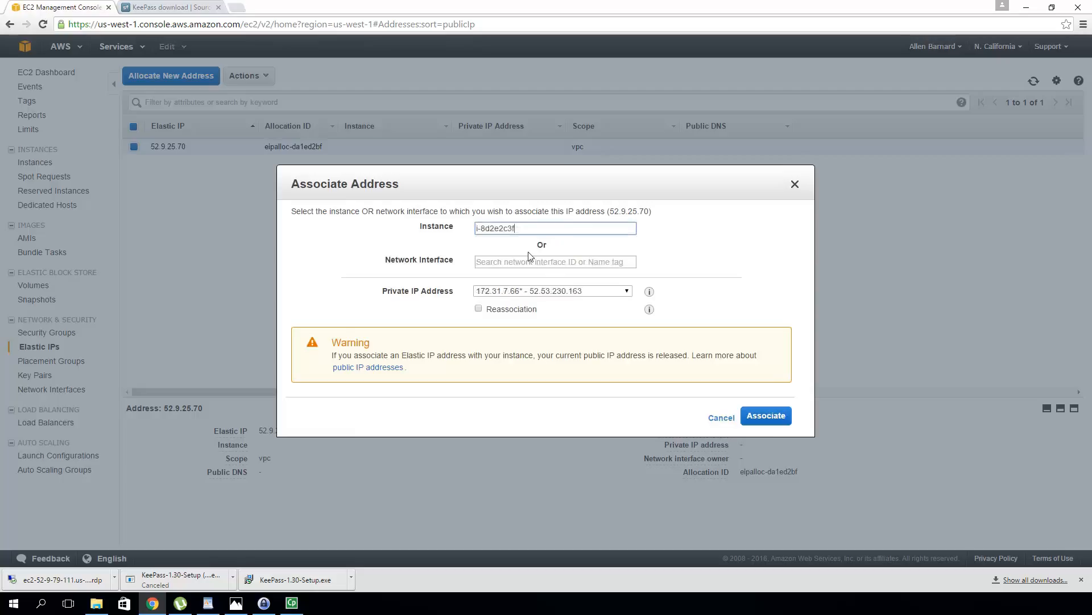
left_click(771, 419)
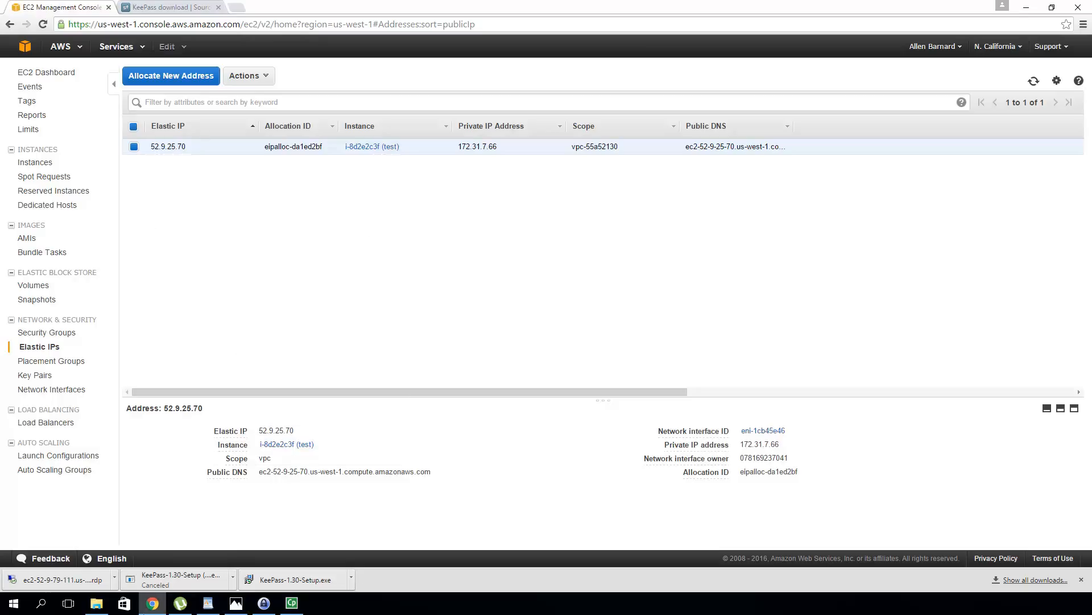
left_click(34, 164)
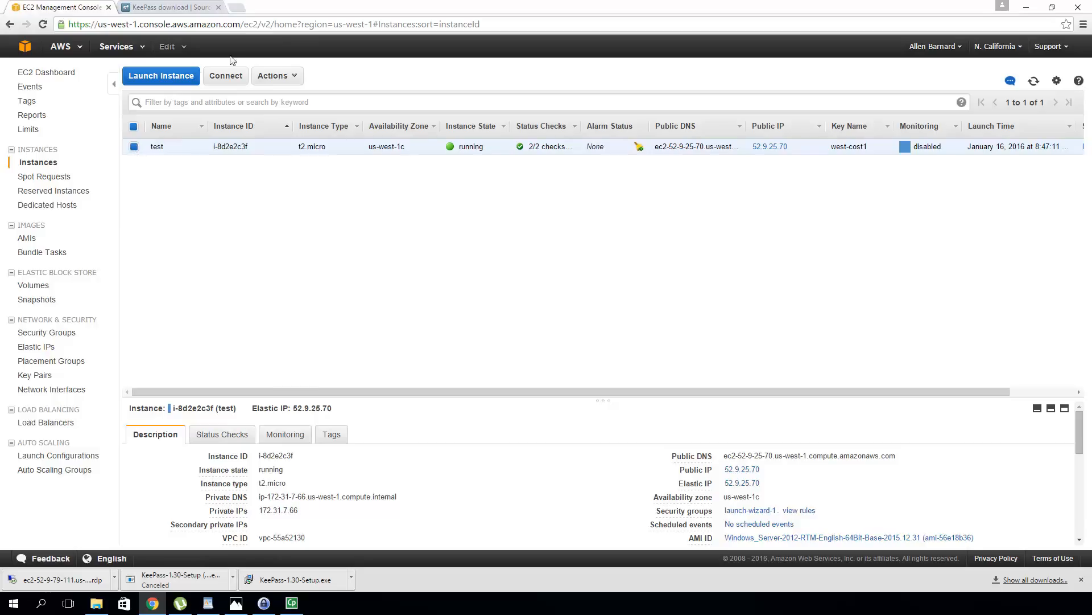
Decrypt the test instance's Administrator password using the west-cost1.pem key file
left_click(233, 78)
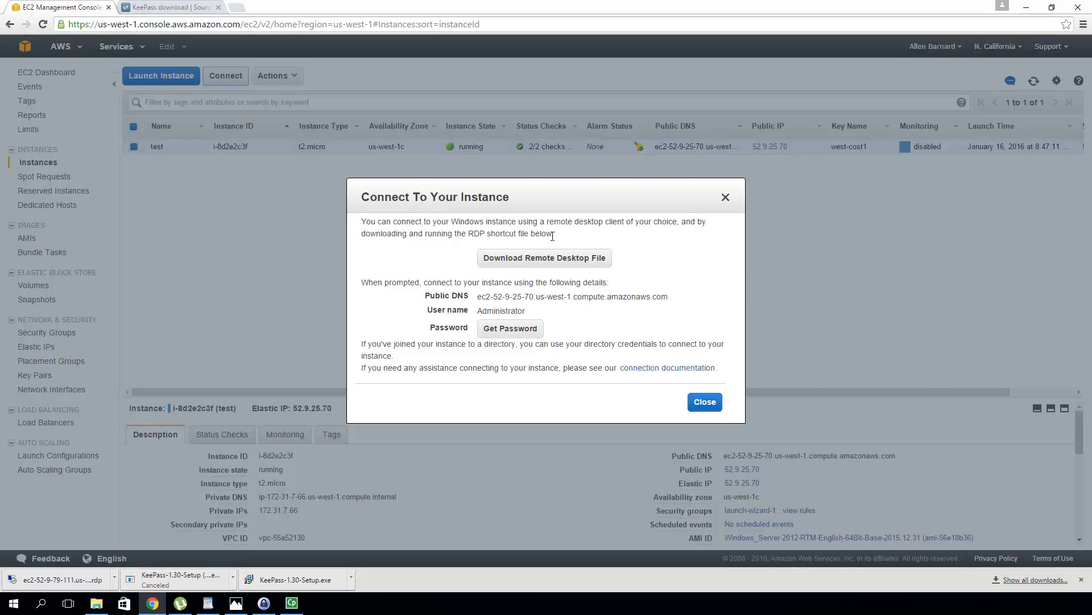
left_click(511, 334)
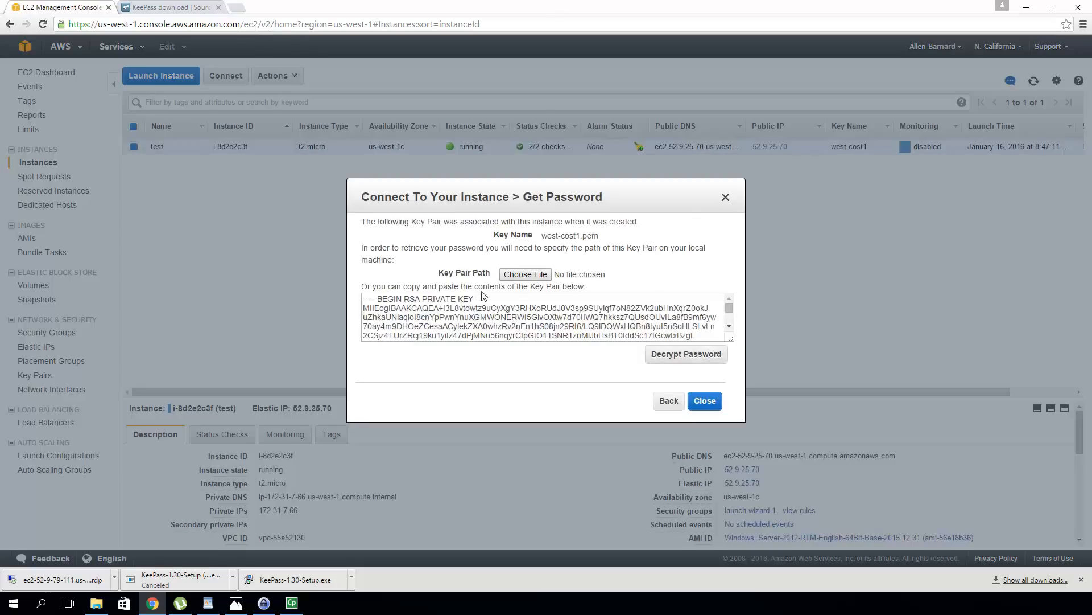
left_click(522, 275)
scroll(149, 231, "down", 3)
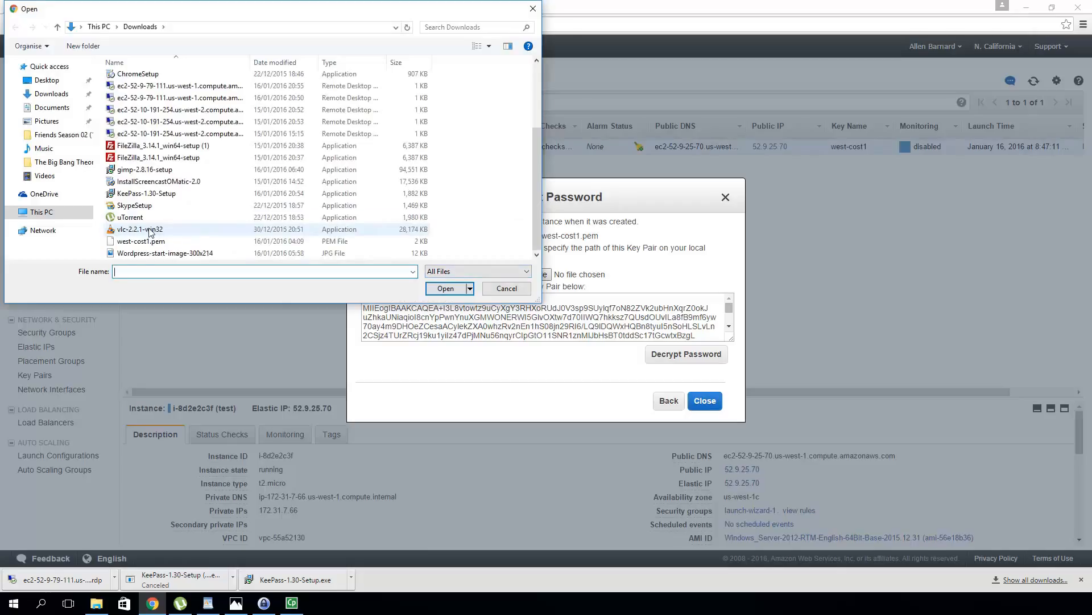
left_click(162, 243)
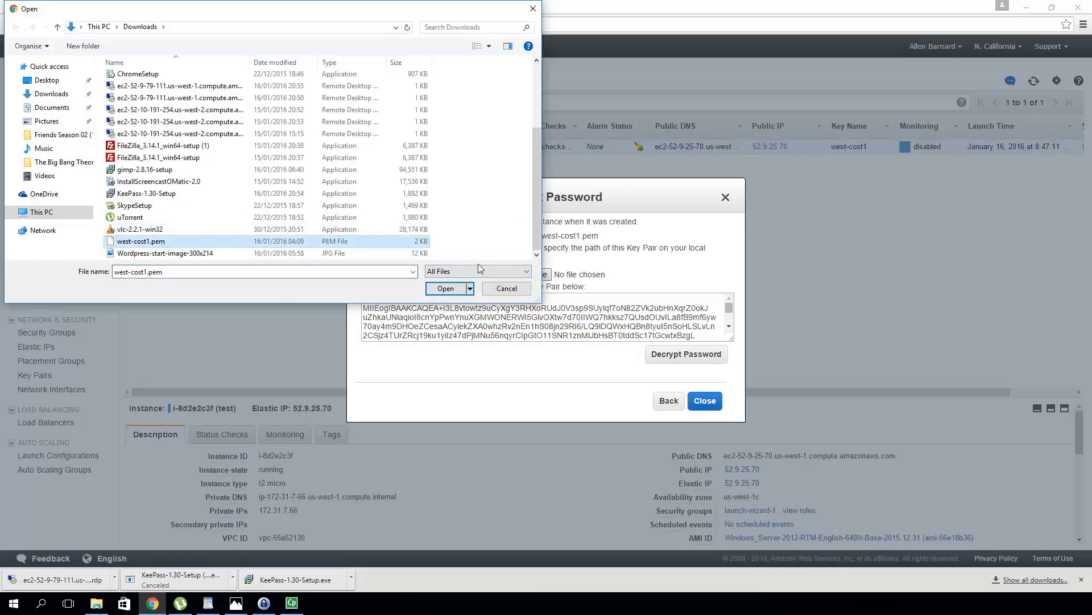
left_click(455, 291)
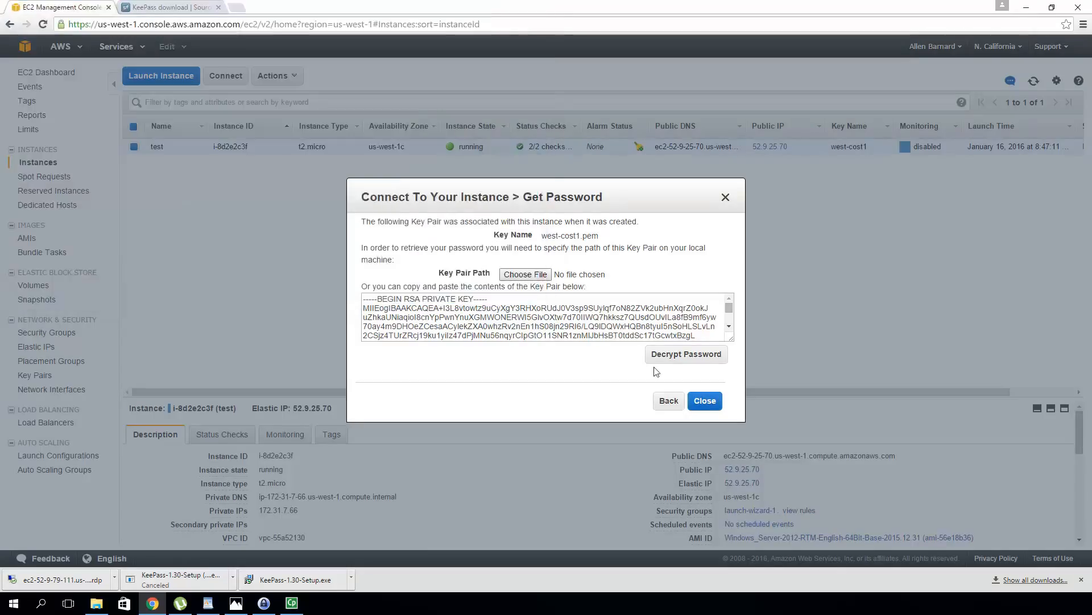
left_click(685, 353)
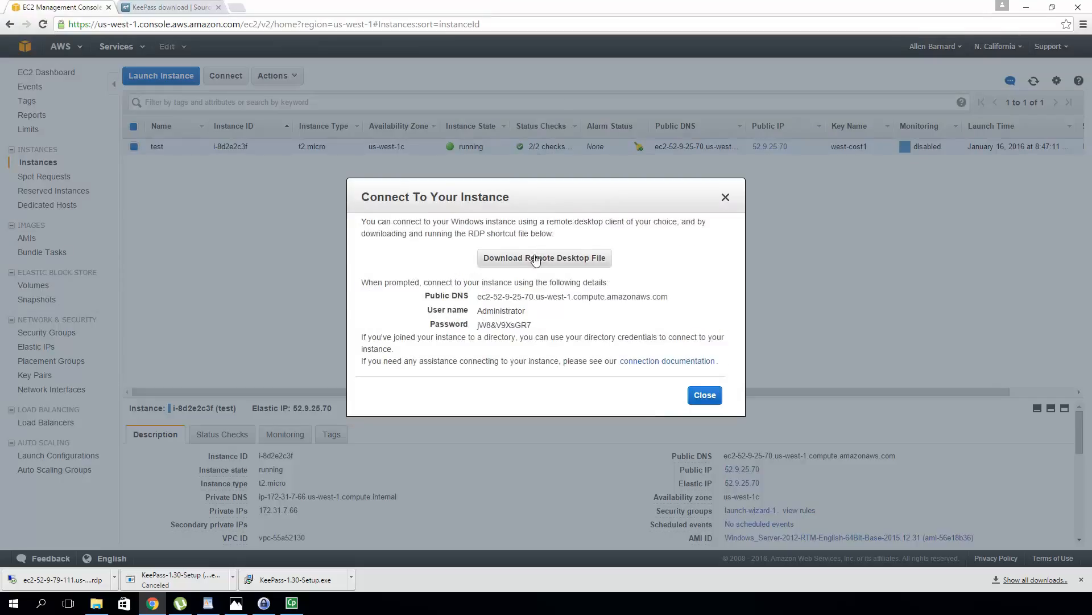
Select the whole decrypted password and copy it to the clipboard
double_click(526, 326)
right_click(526, 325)
left_click(540, 335)
left_click(531, 324)
left_click_drag(534, 325, 477, 326)
right_click(495, 326)
left_click(528, 333)
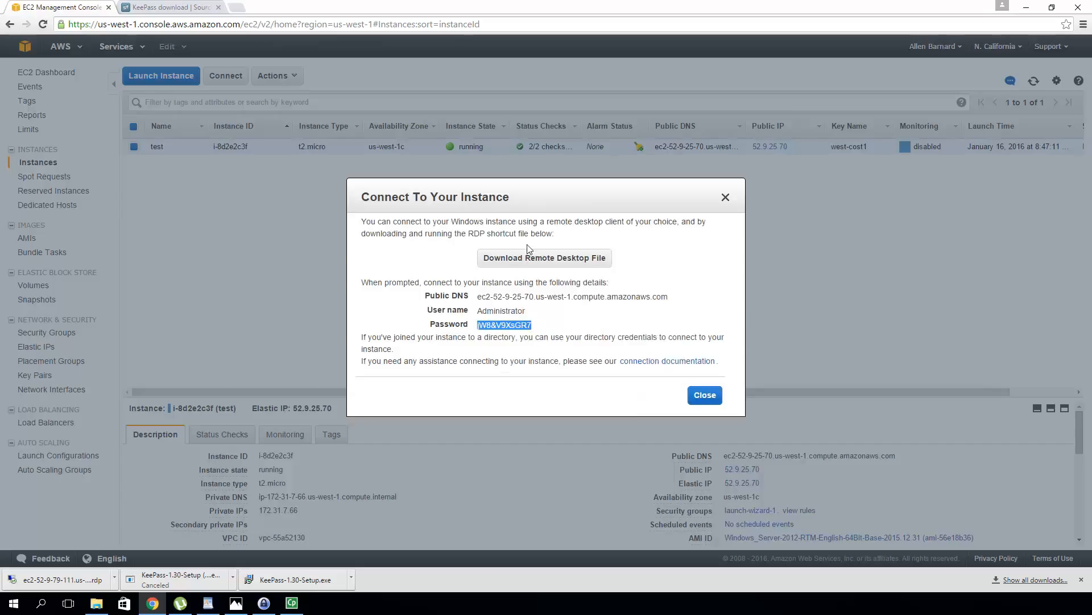
Download KeePass-1.30-Setup.exe, the Classic Edition installer, from the keepass.info downloads page, then close that tab
left_click(162, 8)
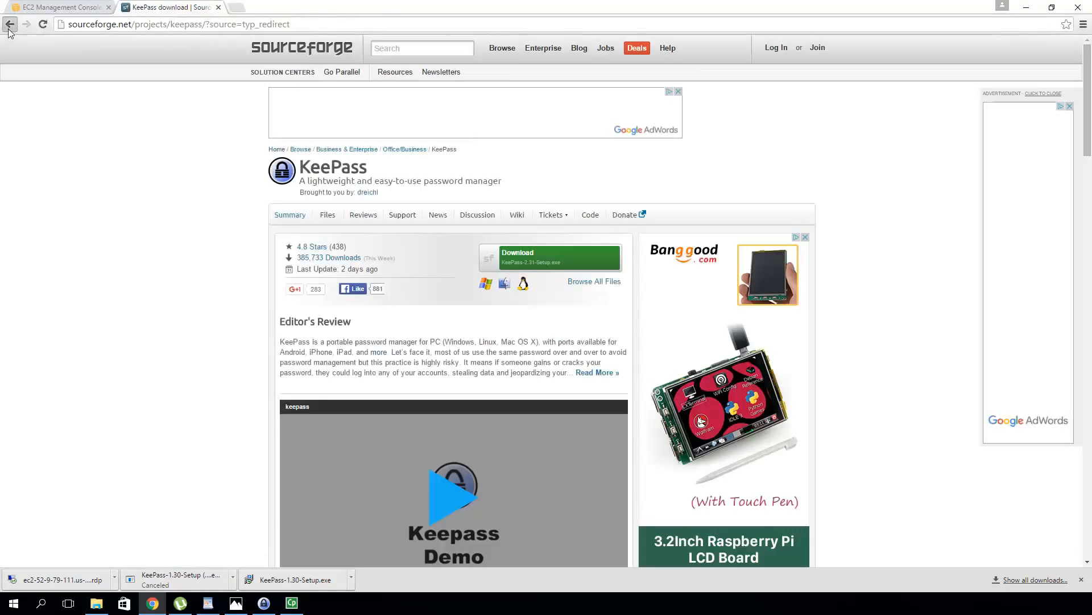
left_click(10, 26)
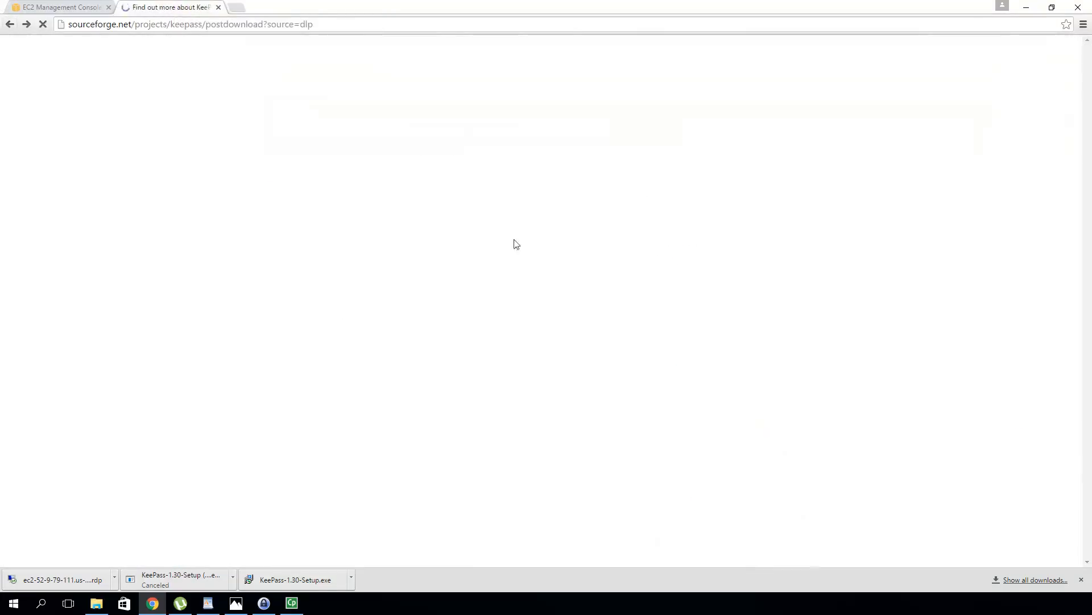
left_click(10, 24)
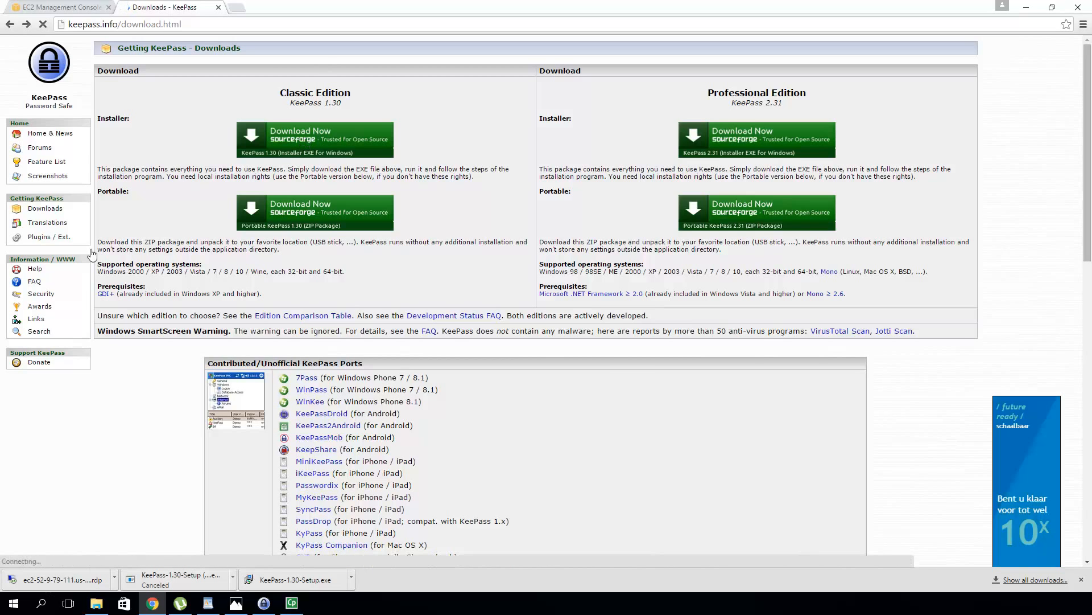
left_click(286, 137)
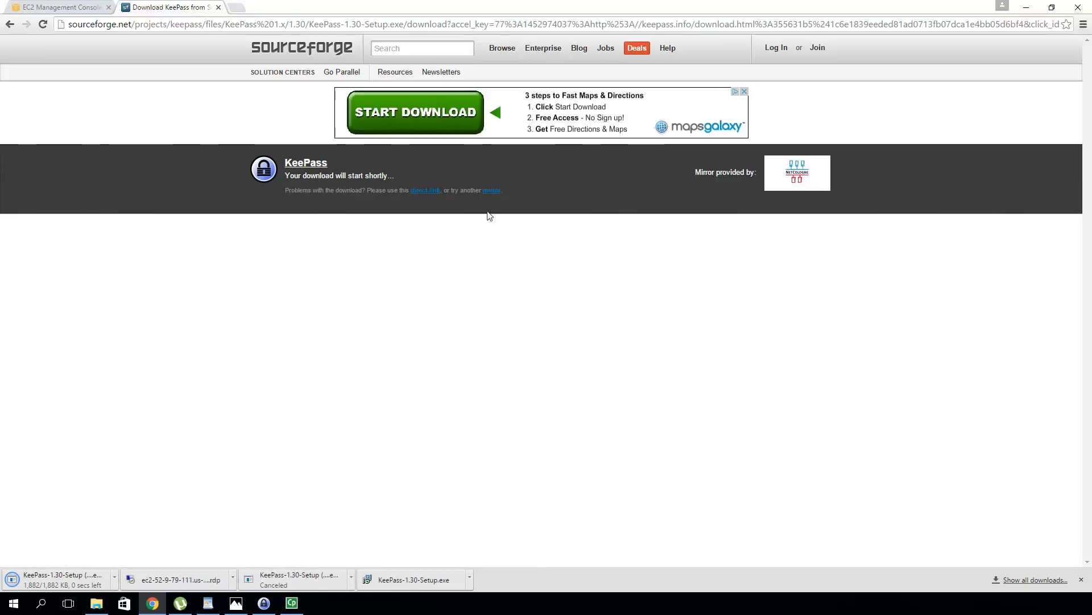
left_click(218, 7)
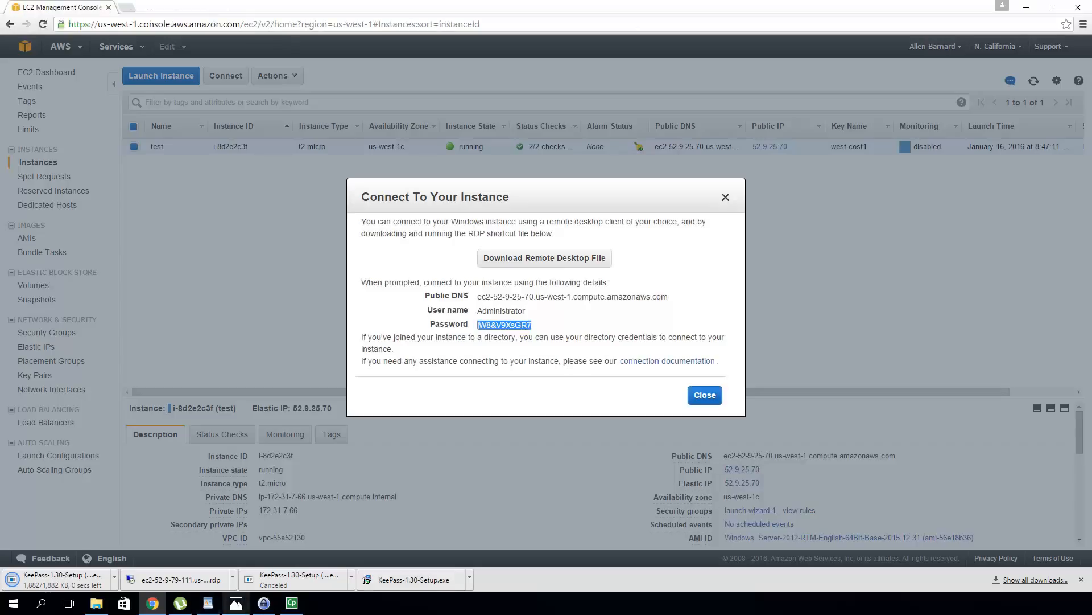
Create a new KeePass database saved as test.kdbx, protected by a master password
left_click(263, 603)
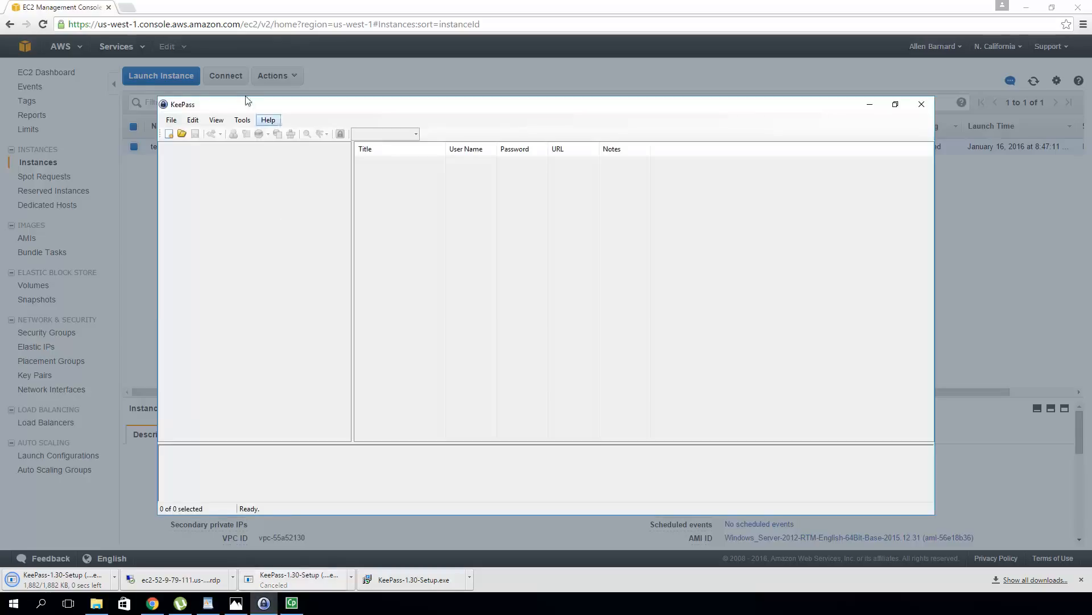
left_click(172, 121)
left_click(177, 134)
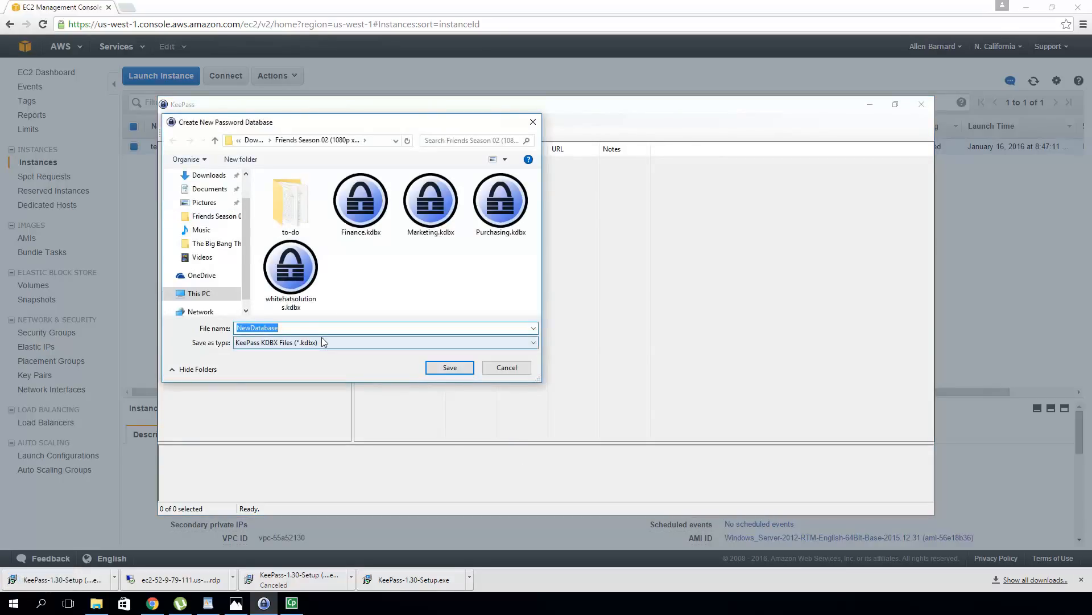
type("test")
left_click(453, 370)
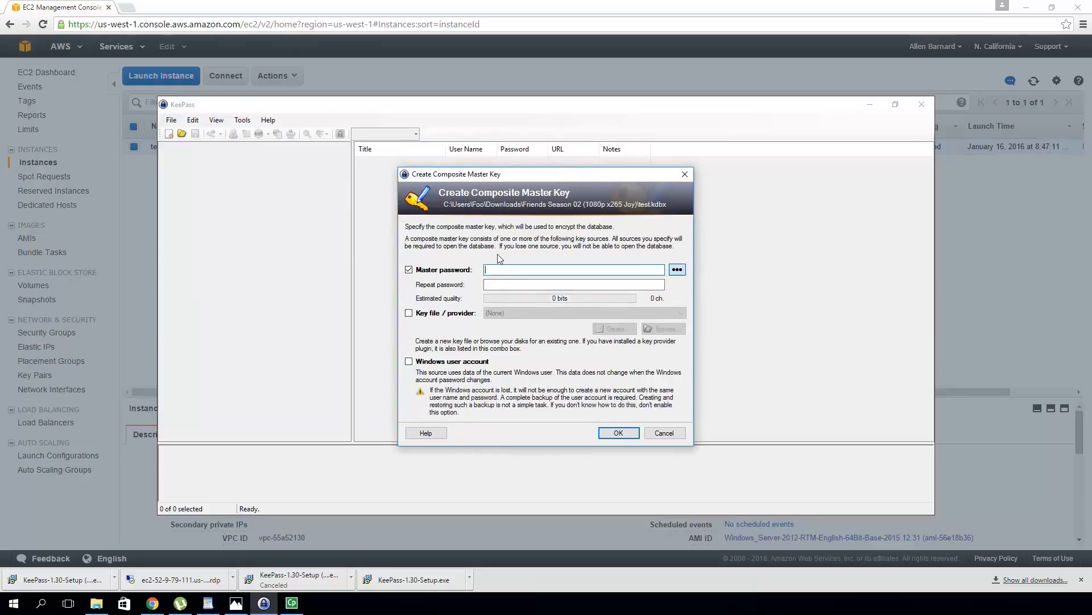
type("est")
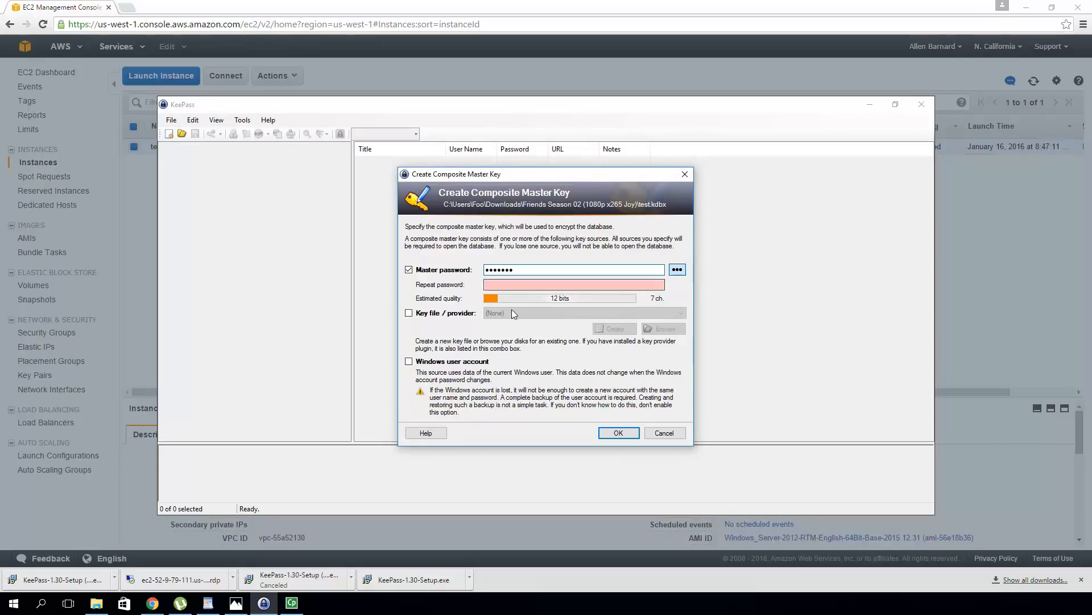
left_click(514, 283)
type("testing")
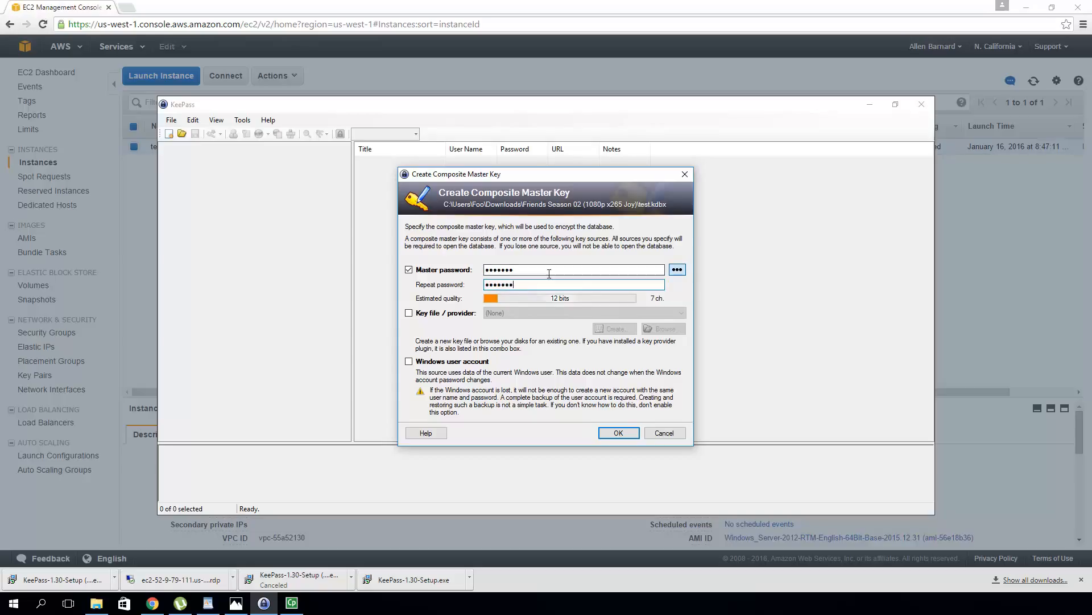
left_click(618, 434)
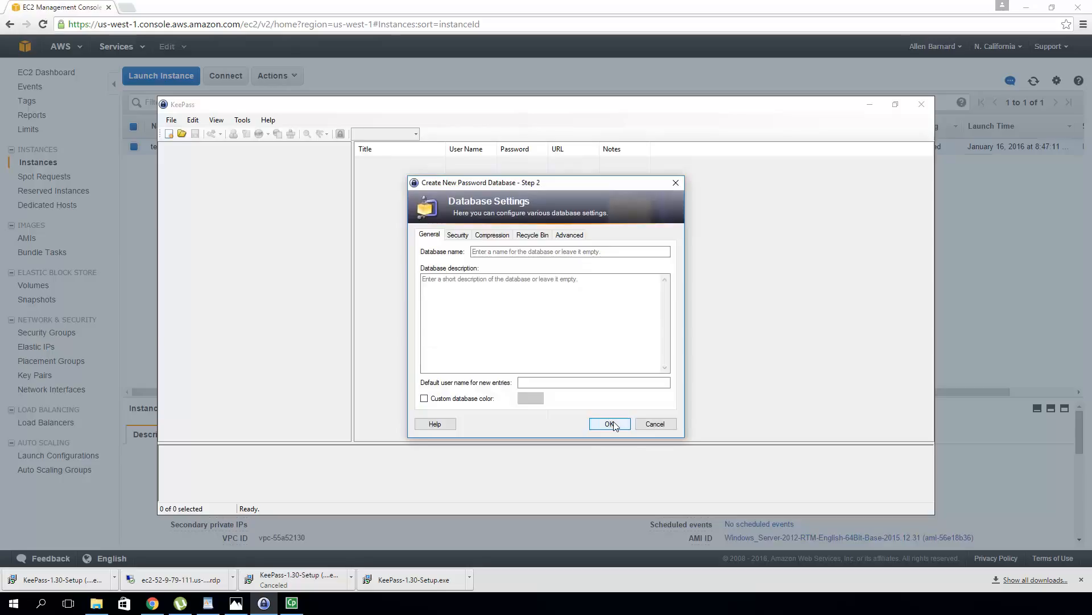
left_click(609, 424)
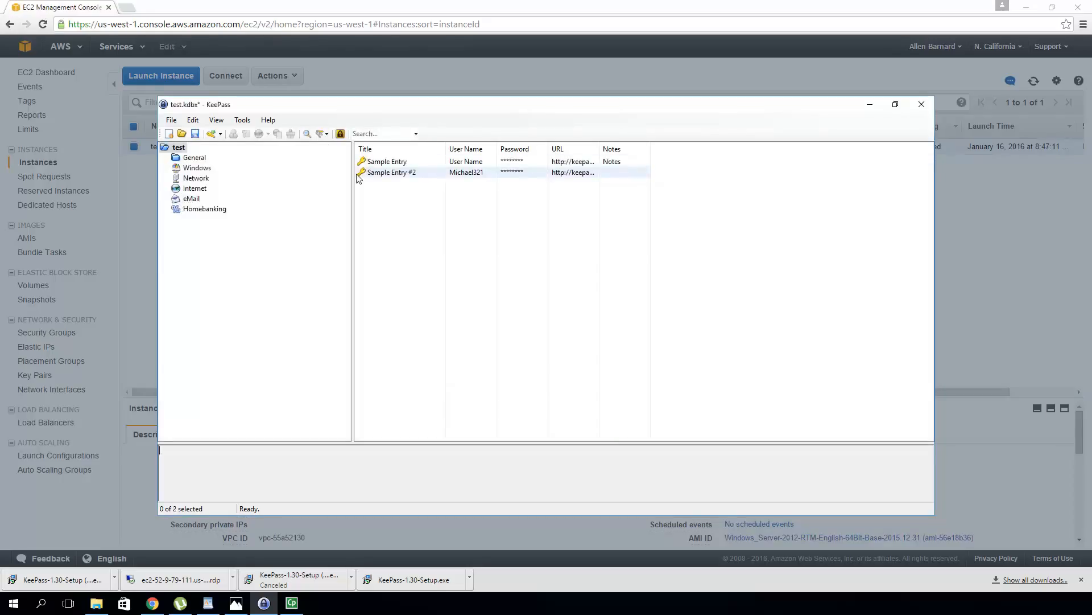
Delete both sample entries, moving them to the Recycle Bin group
left_click(384, 163)
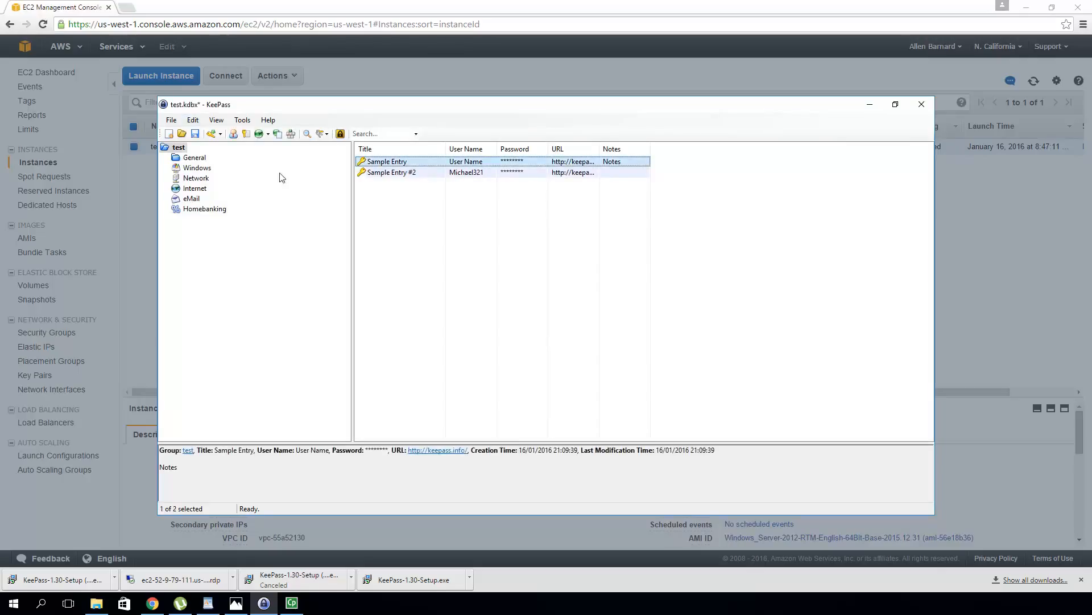
left_click(402, 173, "ctrl")
right_click(403, 173)
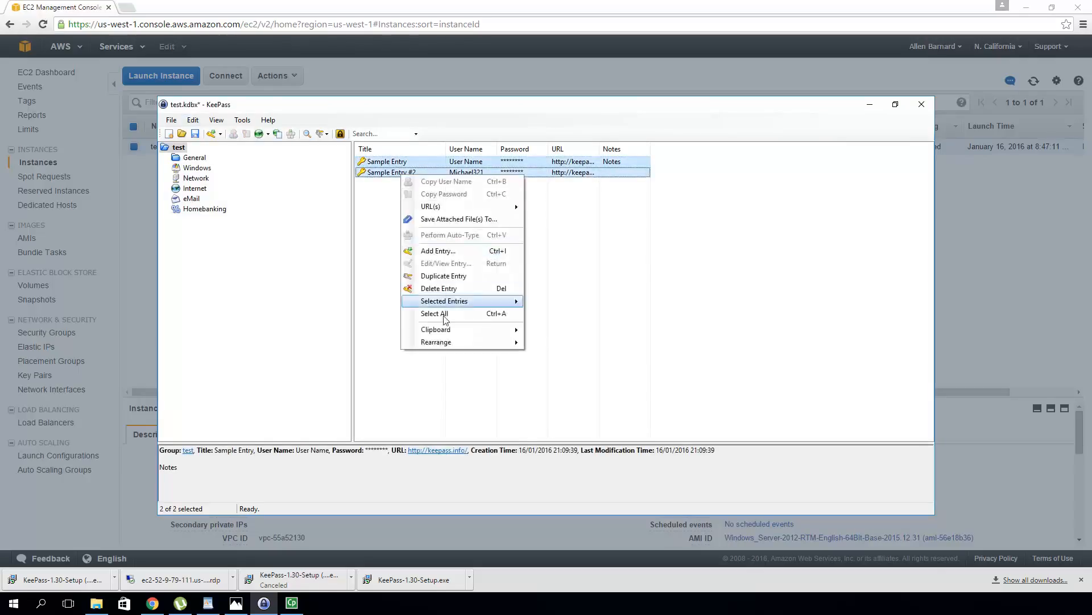
key("Escape")
key("Delete")
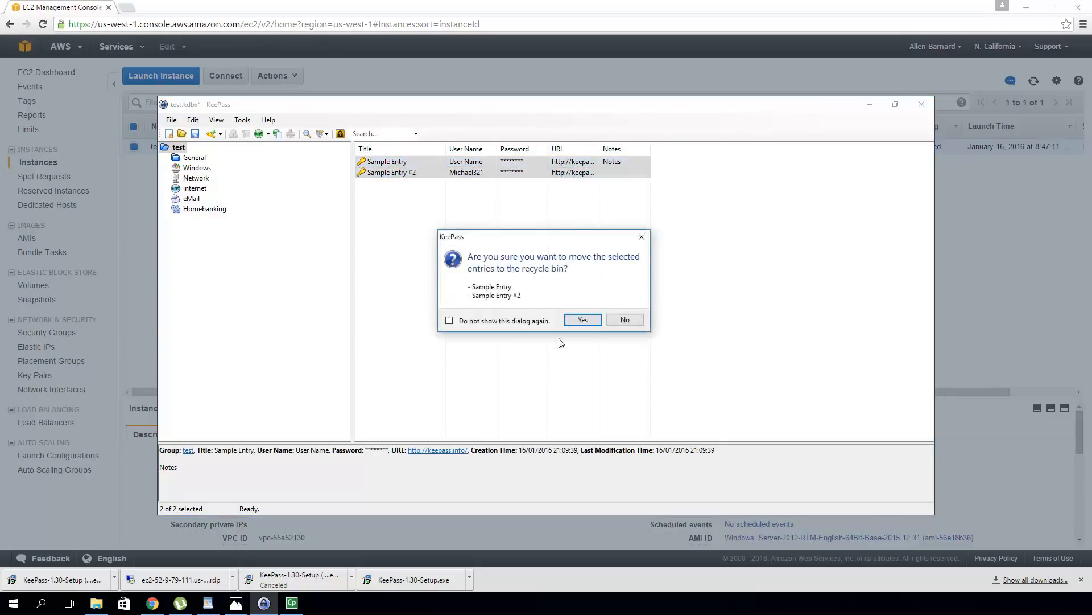
left_click(586, 320)
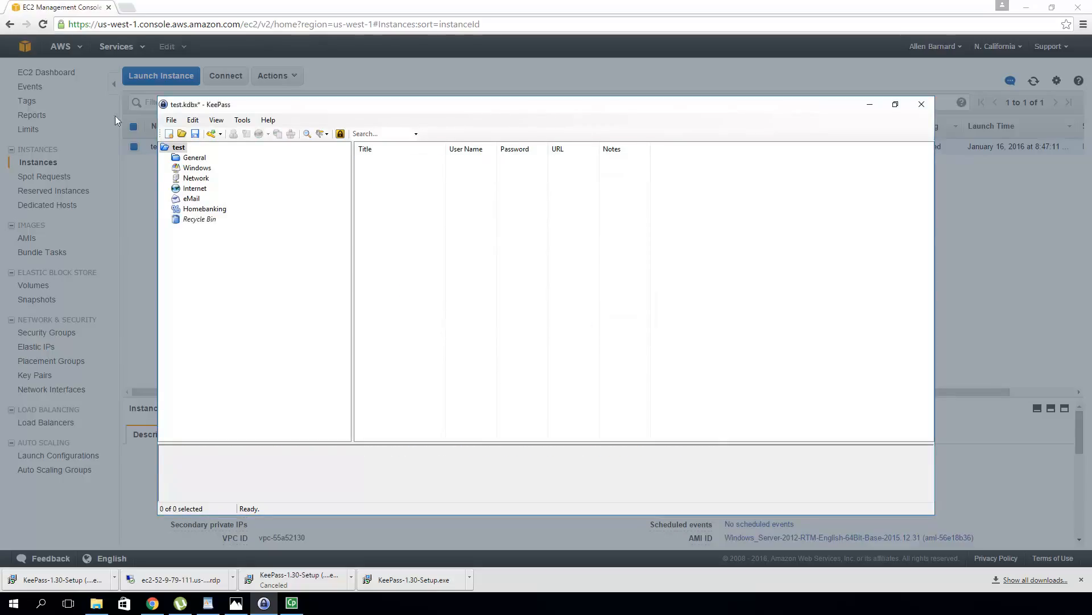
left_click(199, 169)
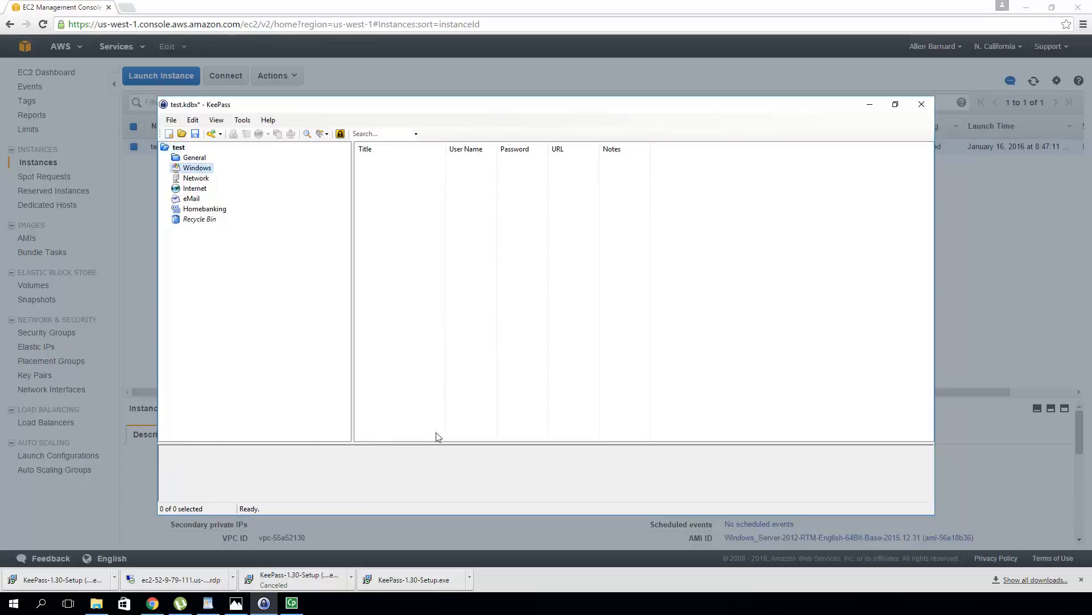
Add a 'test RDP' entry with a user name and the generated 20-character password
left_click(213, 133)
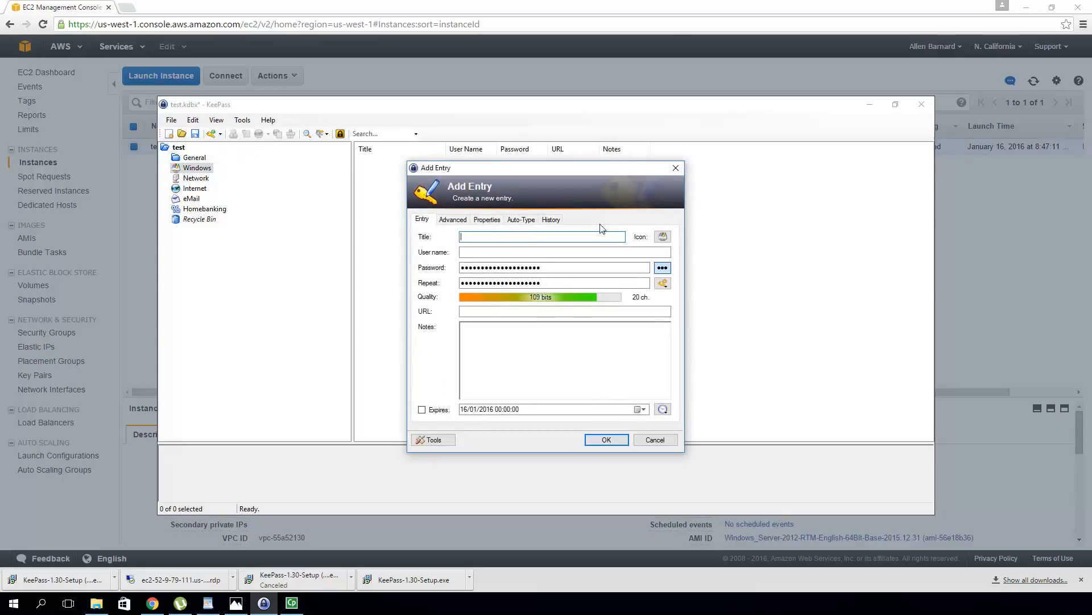
type("test RDP")
left_click(484, 251)
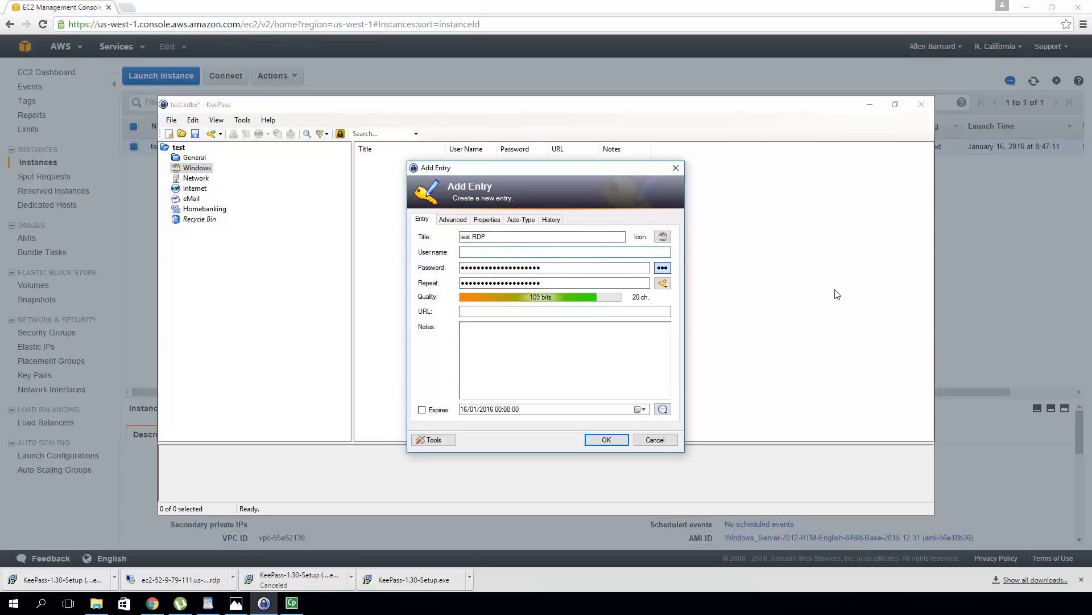
type("te")
type("er")
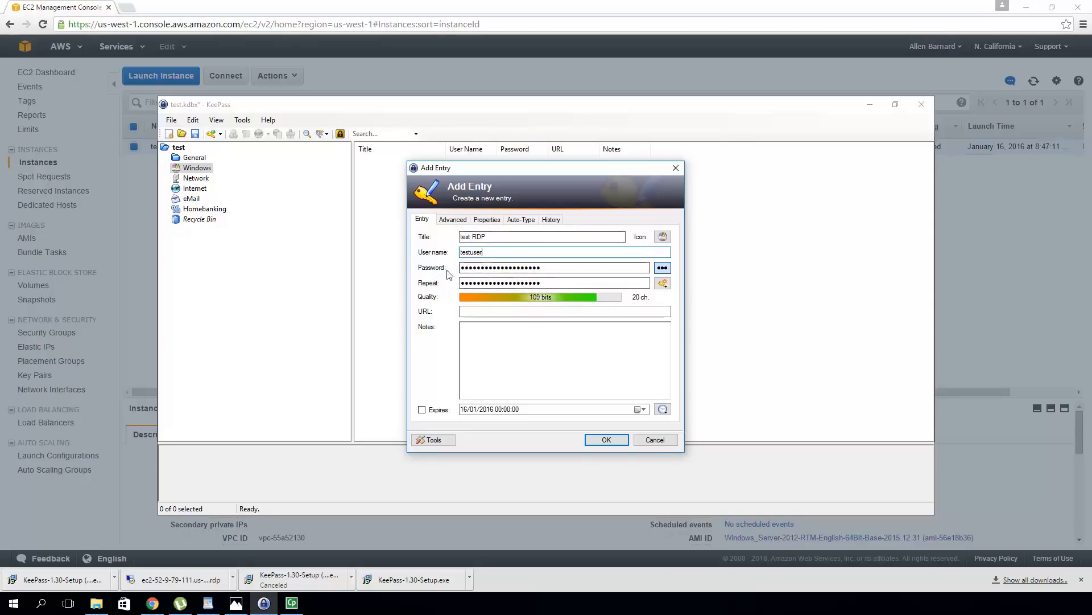
left_click(604, 441)
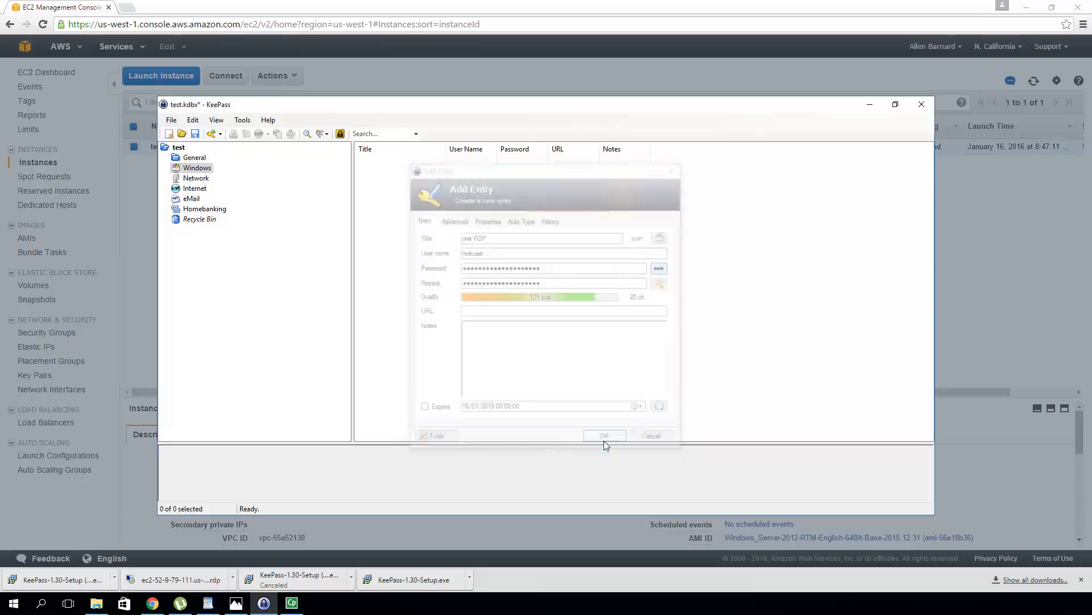
Save the KeePass database, then download and launch the instance's Remote Desktop file
left_click(195, 133)
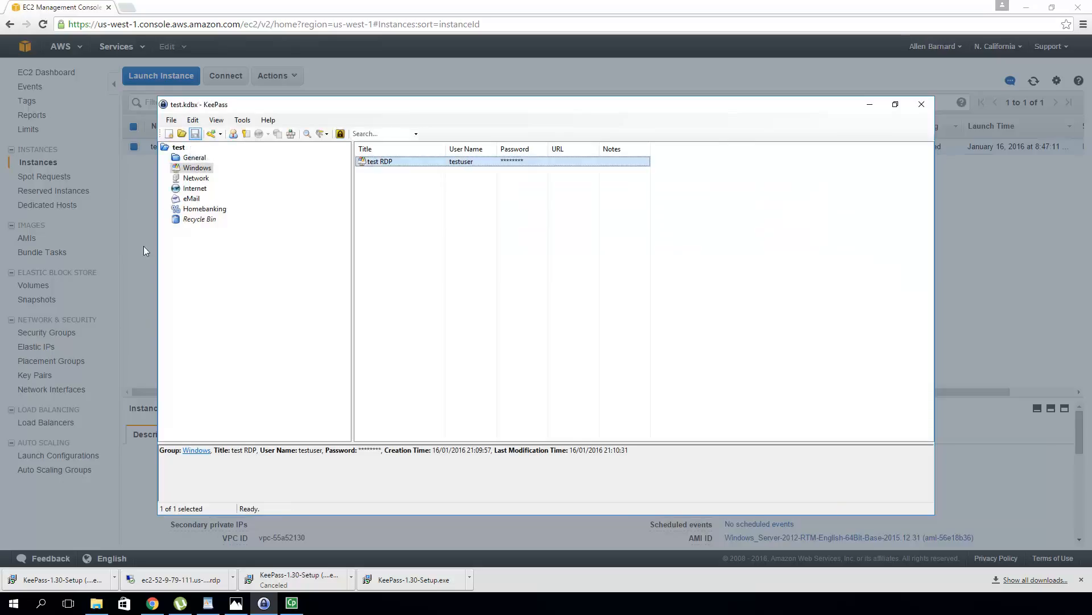
left_click(128, 251)
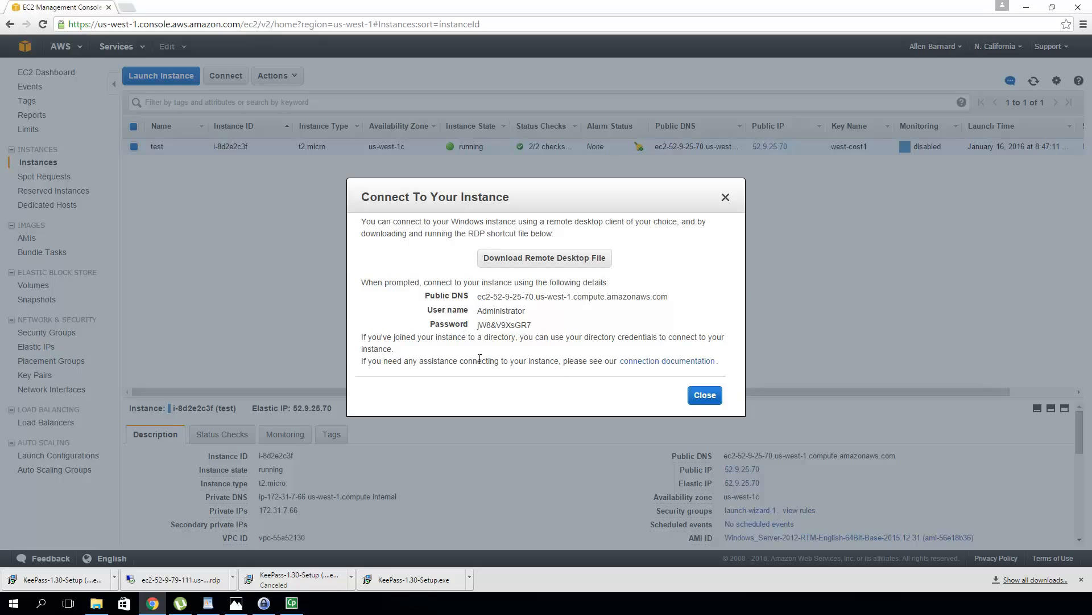
left_click(553, 260)
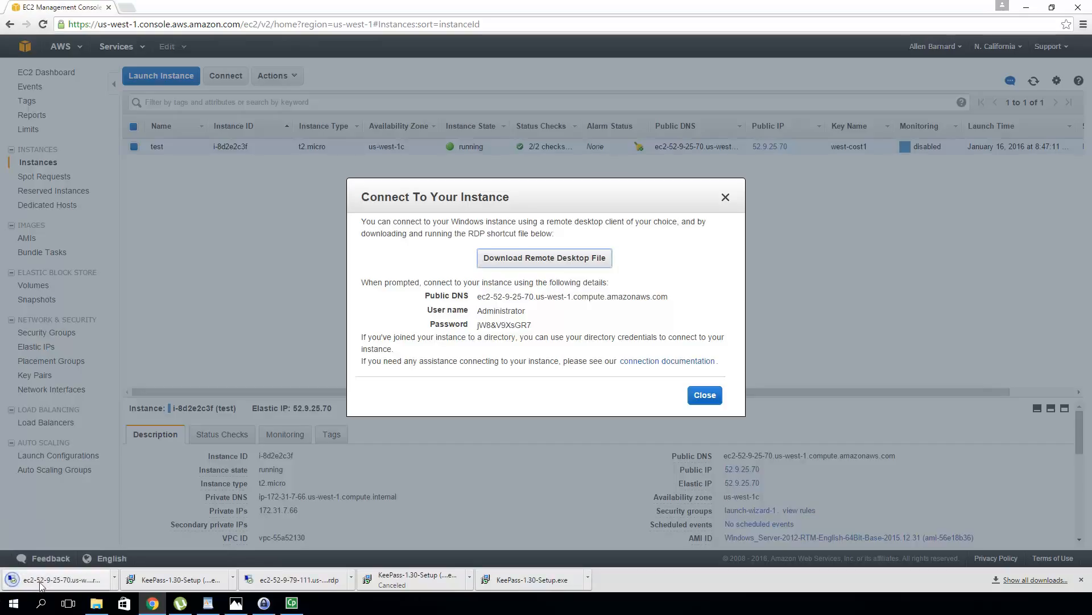
left_click(41, 586)
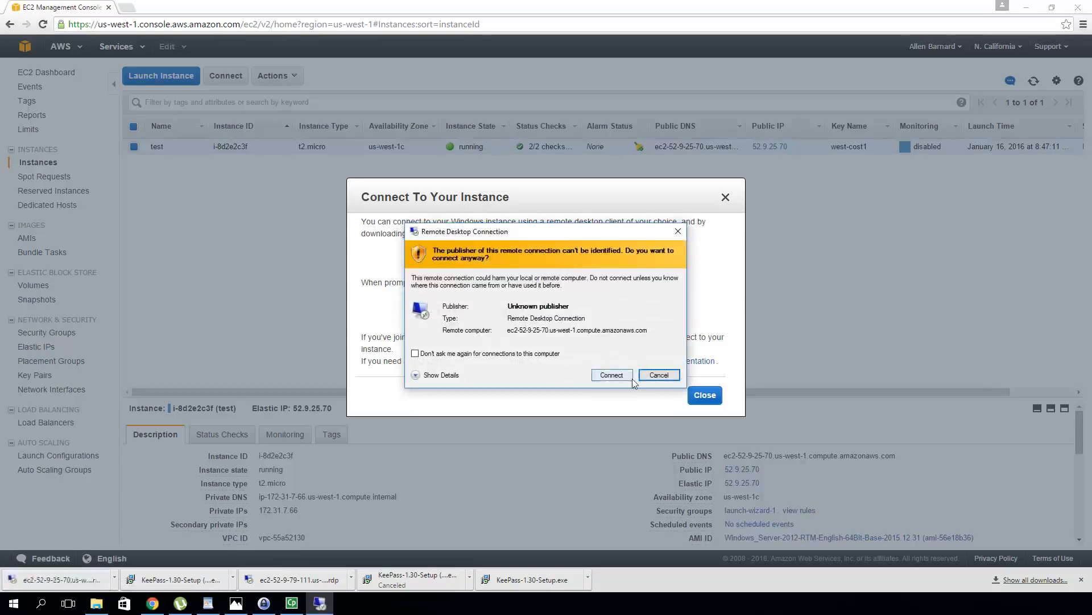
left_click(610, 374)
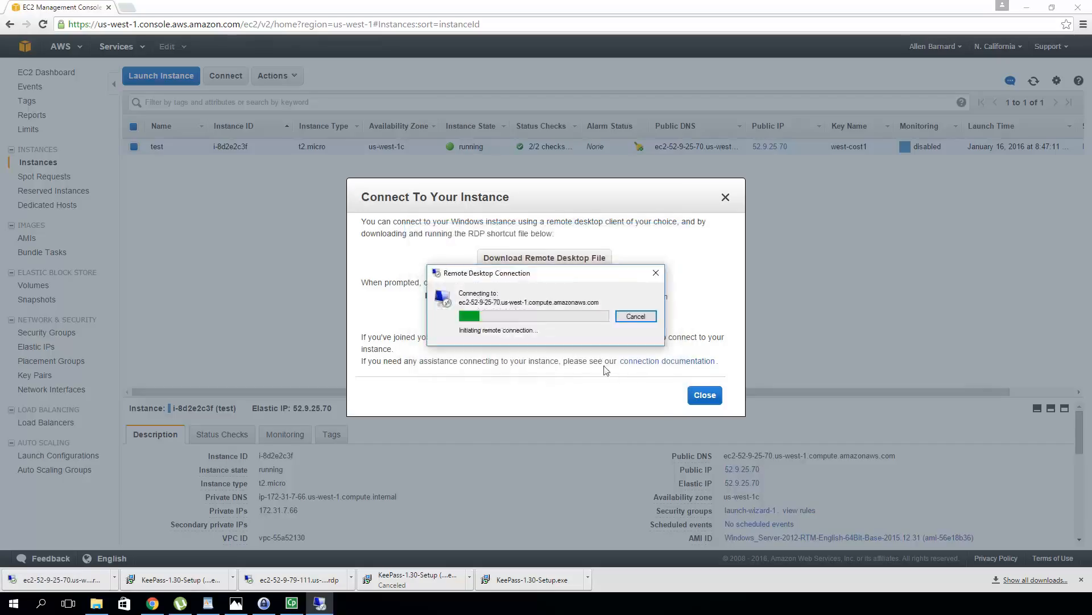
Copy the full Administrator password from the connection details for the sign-in prompt
left_click(524, 324)
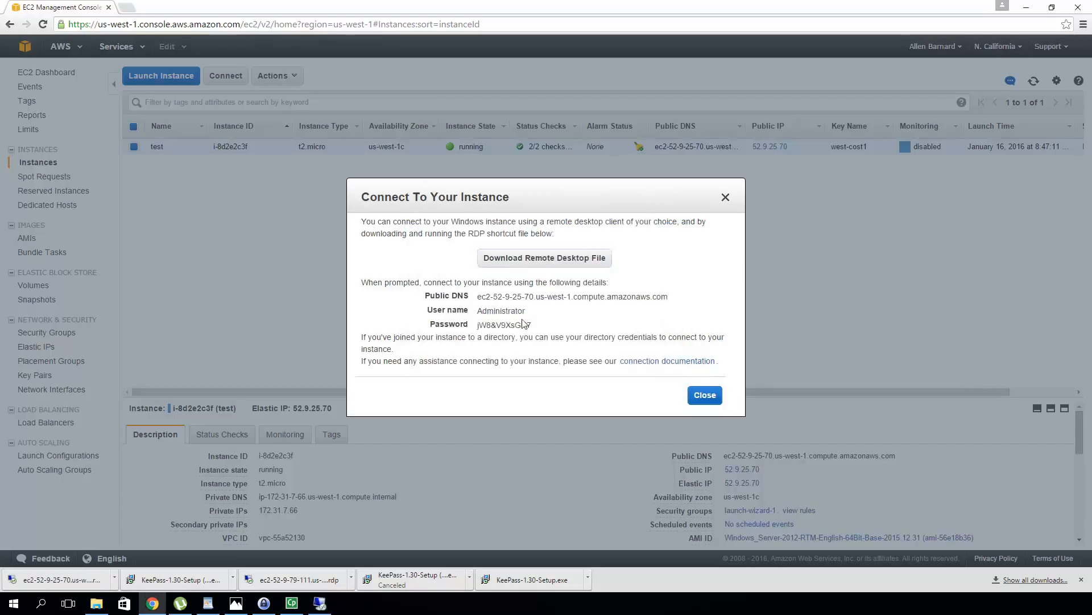
double_click(529, 325)
left_click(532, 326)
left_click_drag(533, 326, 478, 325)
key("ctrl+c")
key("alt+Tab")
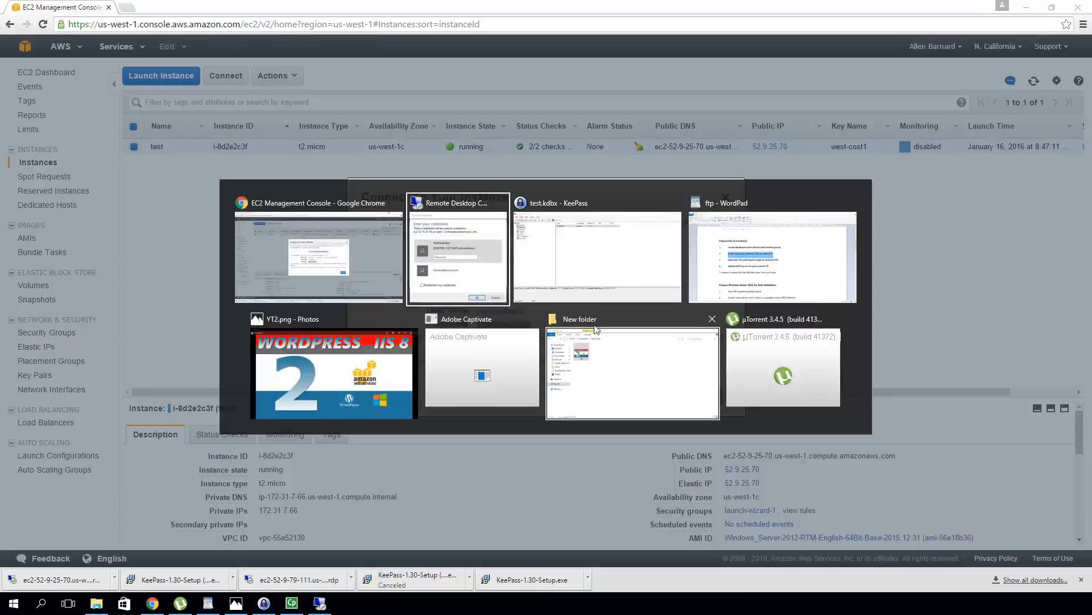
Sign in as Administrator with the pasted password, accept the certificate, and reposition the window
left_click(509, 330)
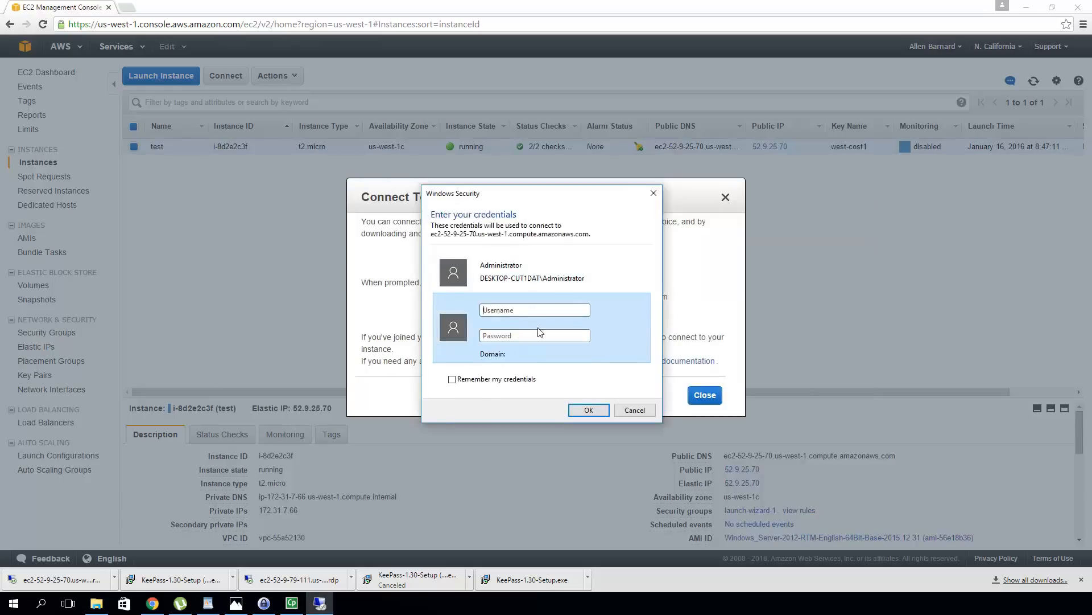
type("a")
left_click(520, 337)
key("ctrl+v")
left_click(582, 409)
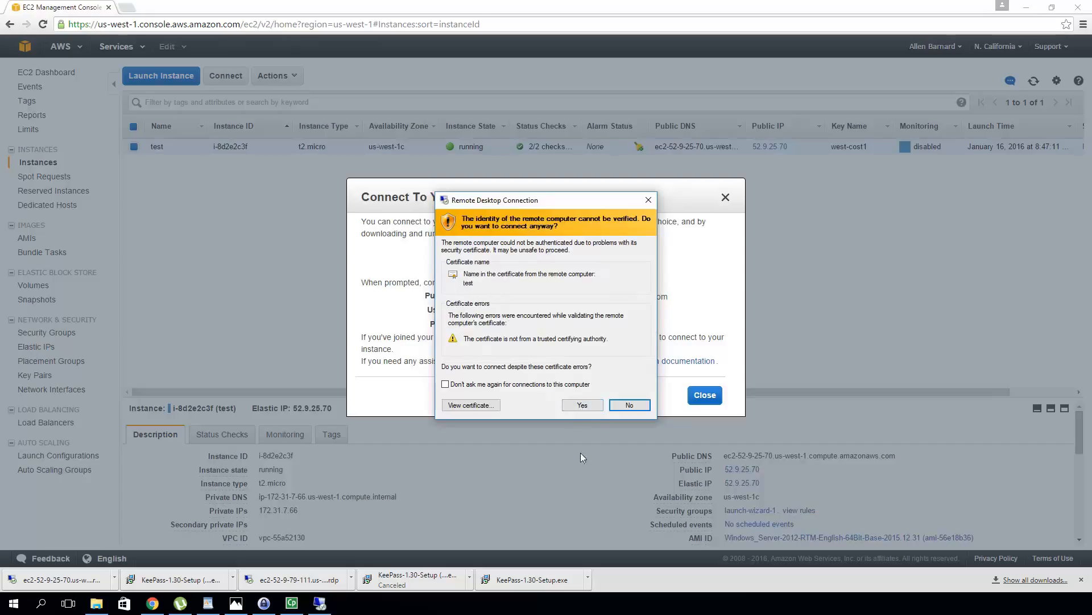
left_click(585, 405)
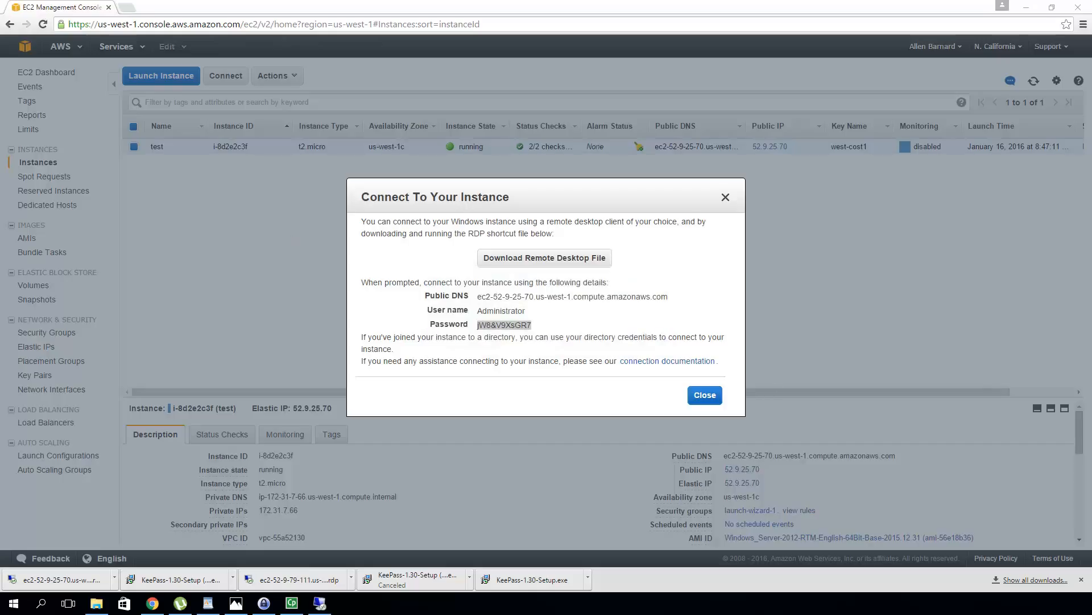
left_click_drag(284, 72, 275, 13)
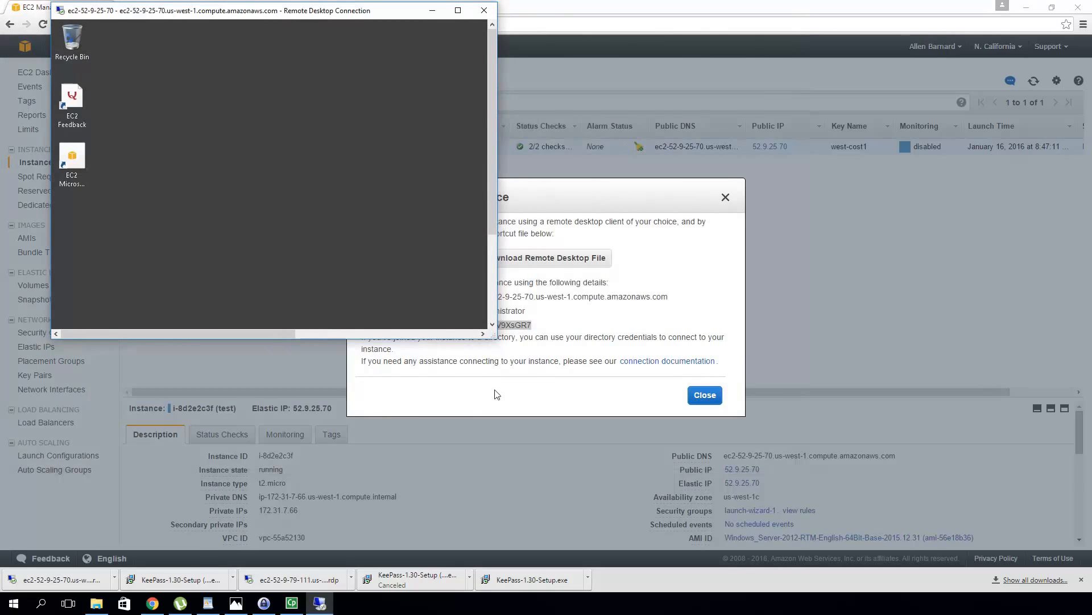
Enlarge the remote window and open the computer name settings for 'test' from Server Manager's Local Server page
left_click_drag(494, 326, 790, 524)
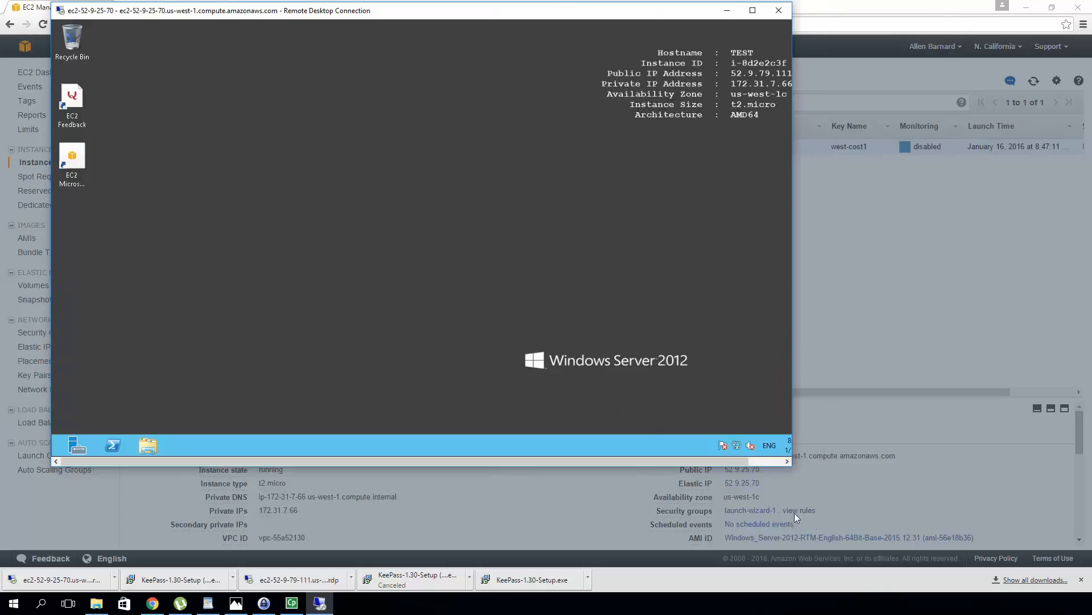
left_click_drag(792, 462, 836, 467)
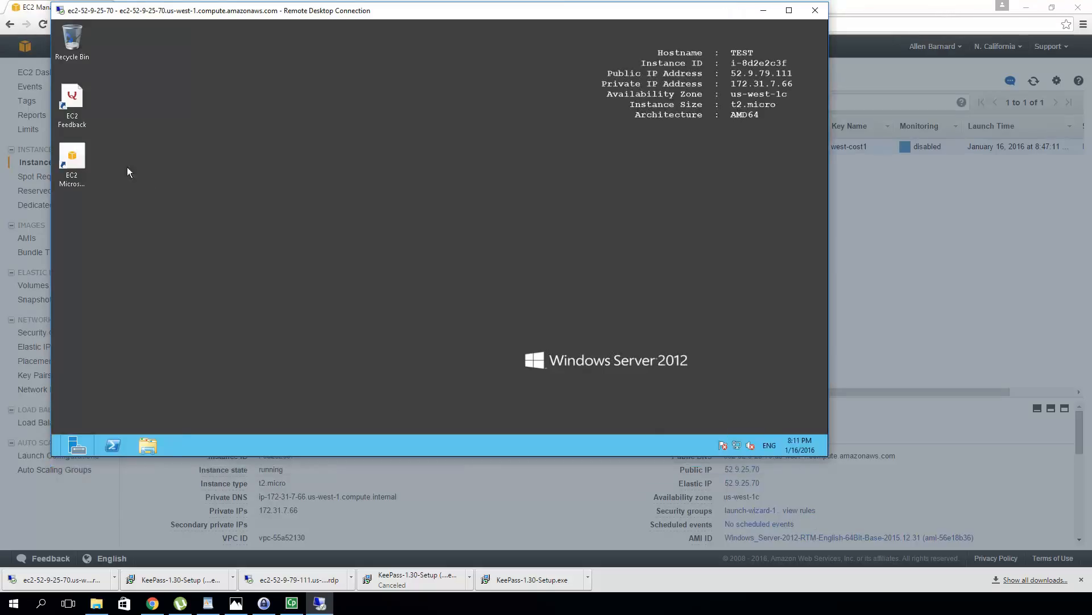
left_click(65, 450)
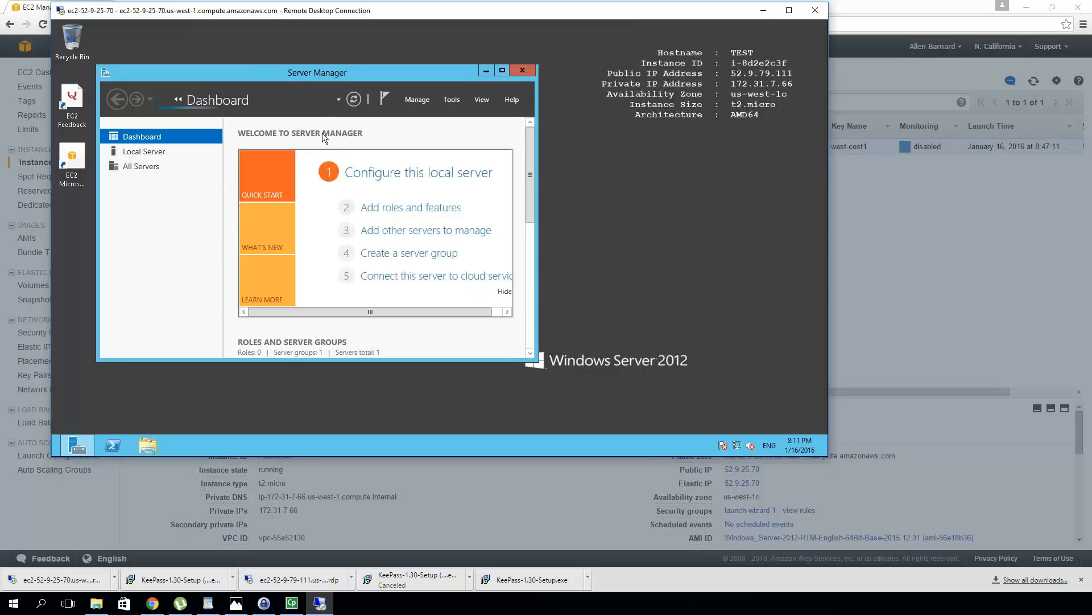
left_click(409, 176)
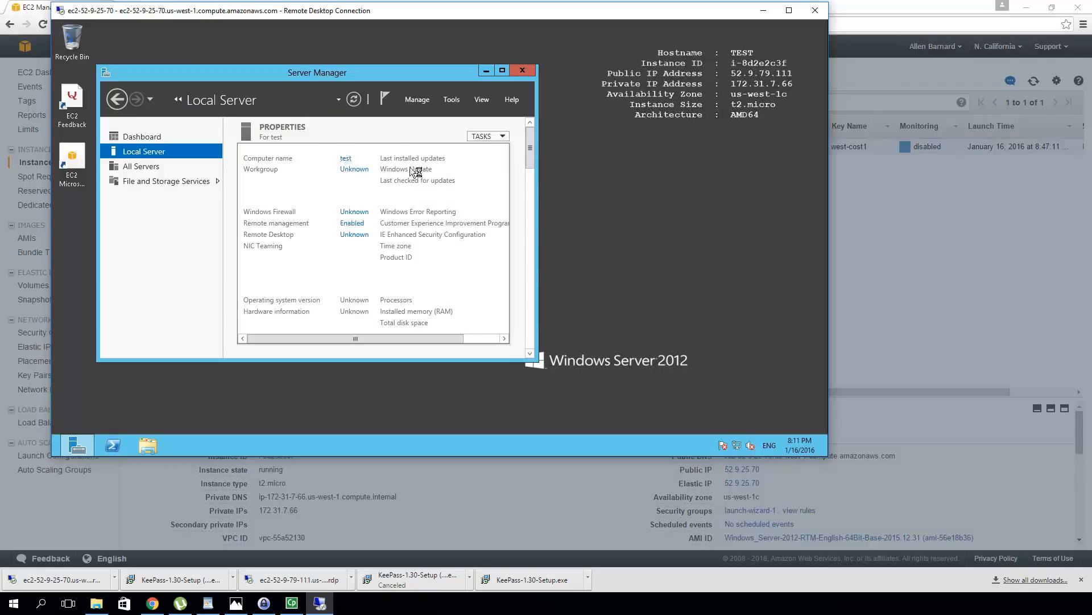
left_click(344, 159)
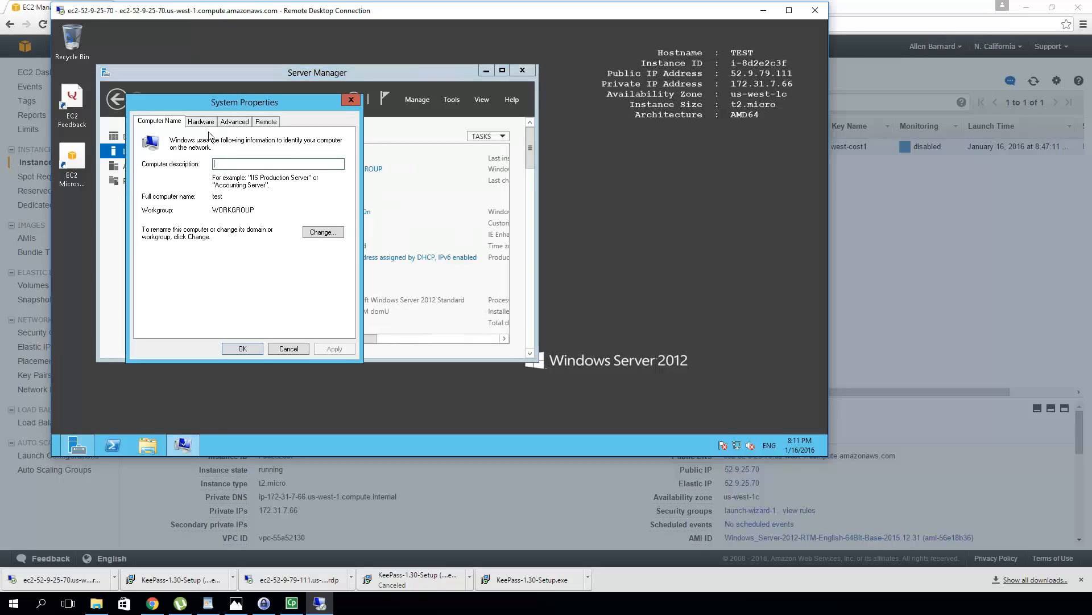
left_click(329, 234)
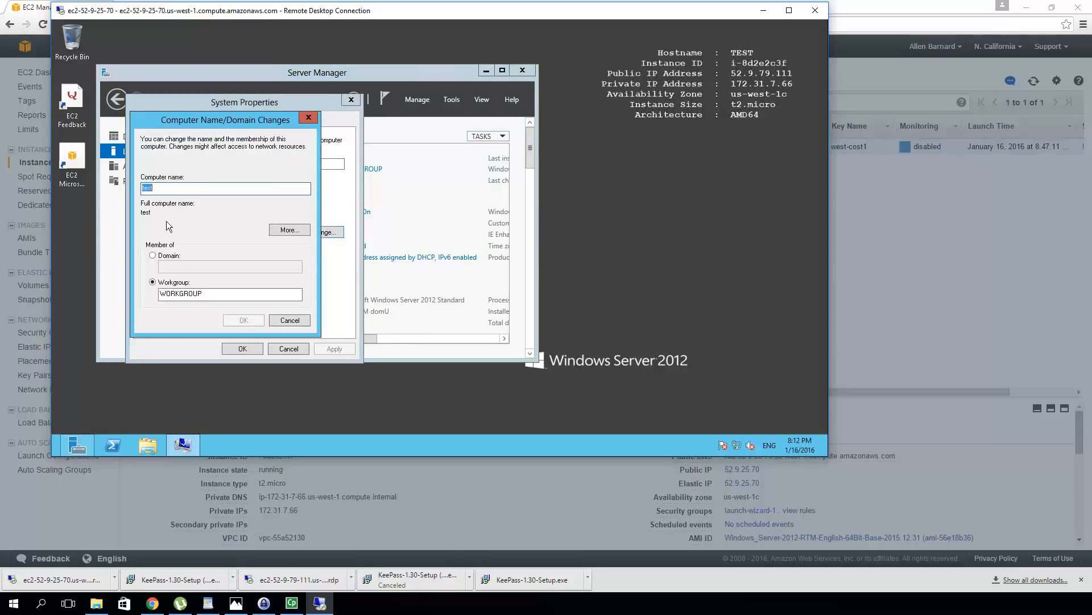
left_click(298, 322)
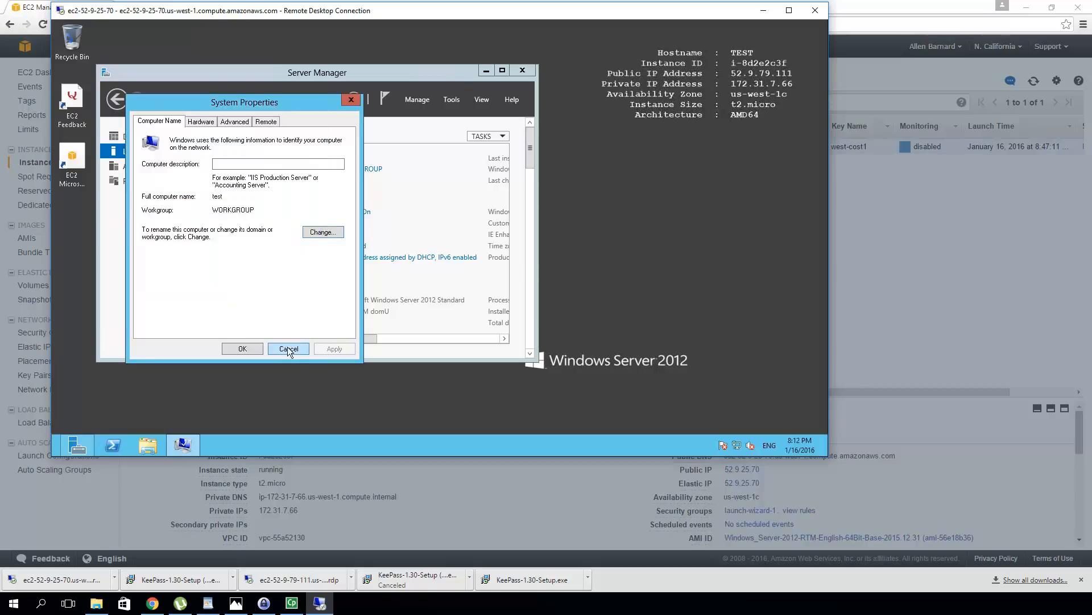
left_click(289, 350)
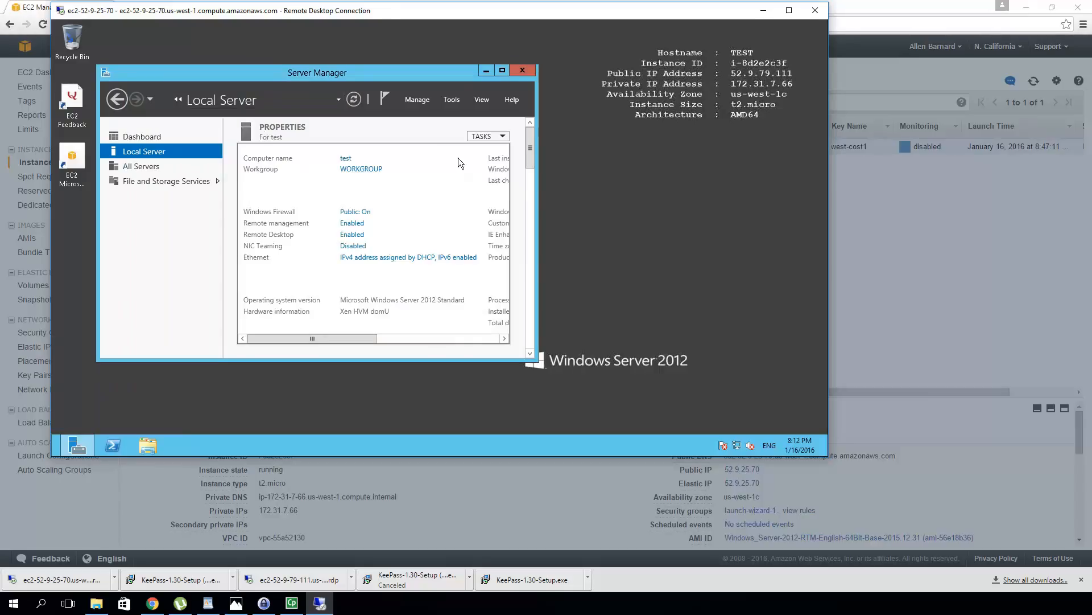
left_click(485, 99)
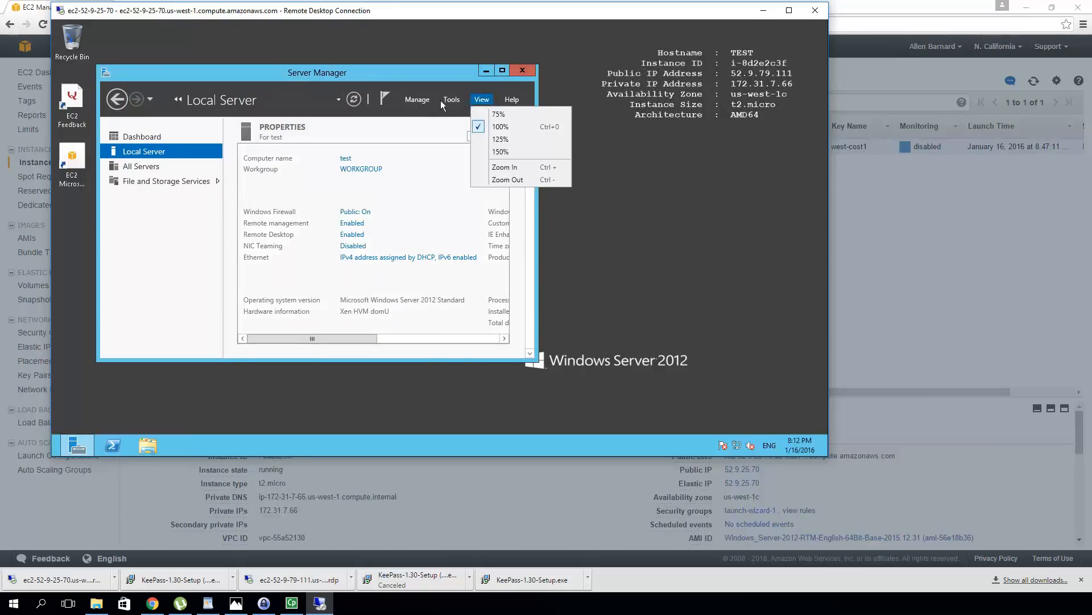
Open Computer Management's list of local user accounts
left_click(455, 101)
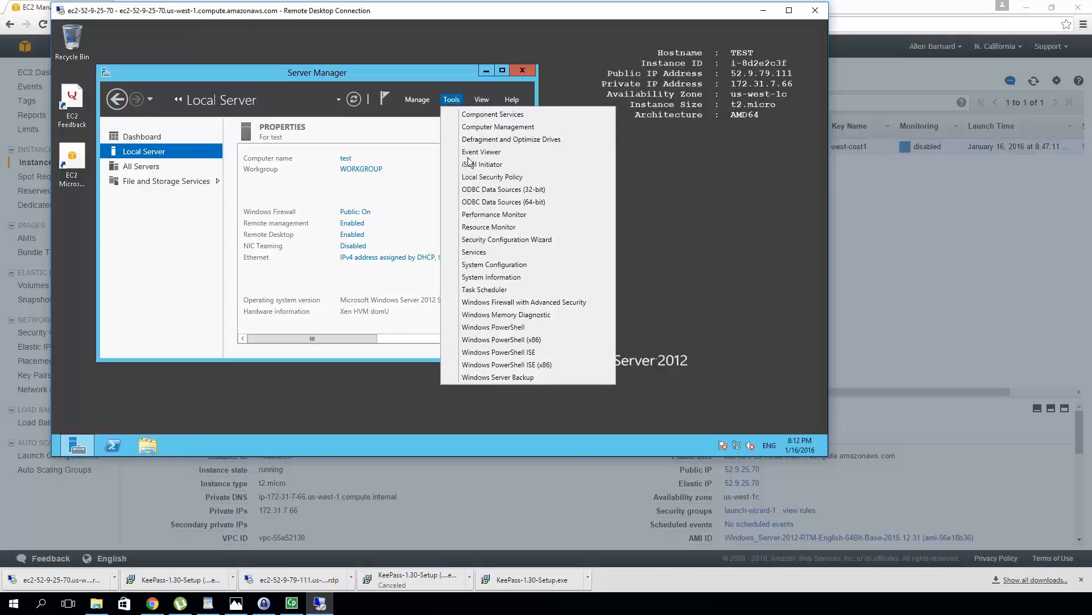
left_click(493, 130)
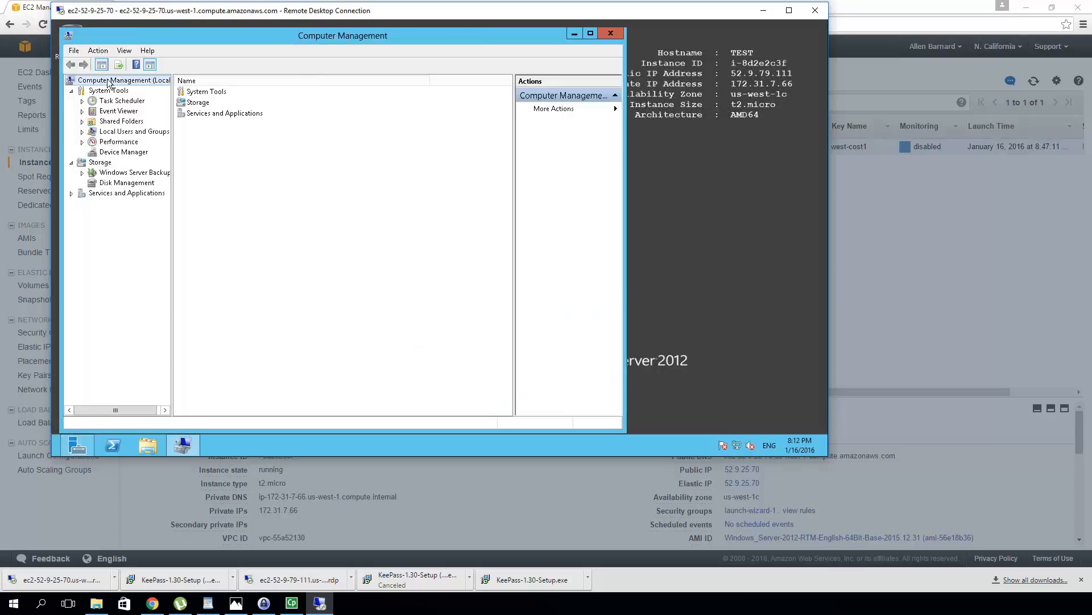
left_click(116, 133)
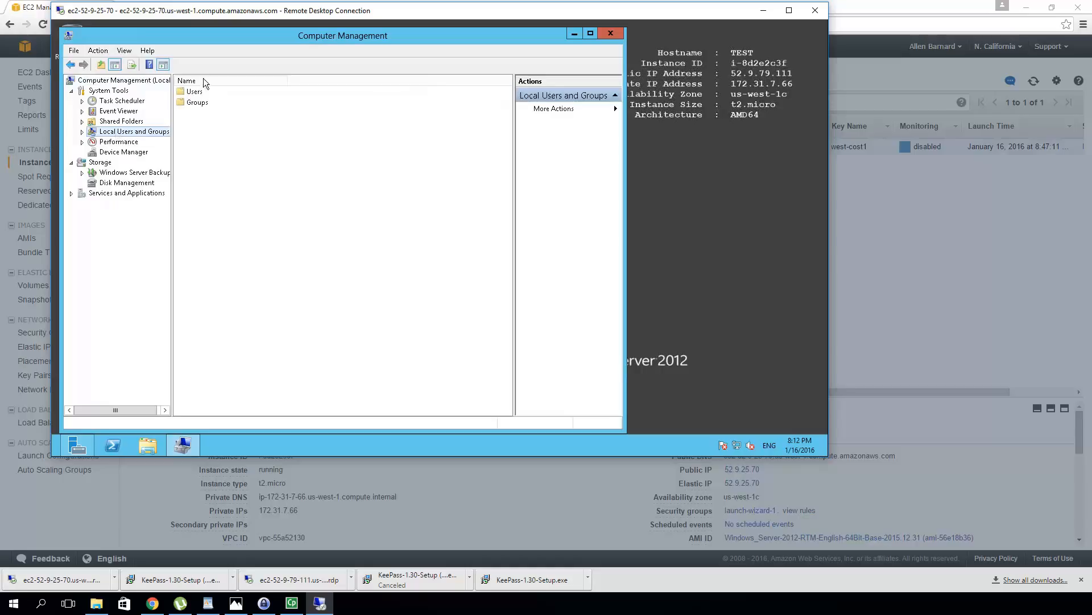
double_click(199, 93)
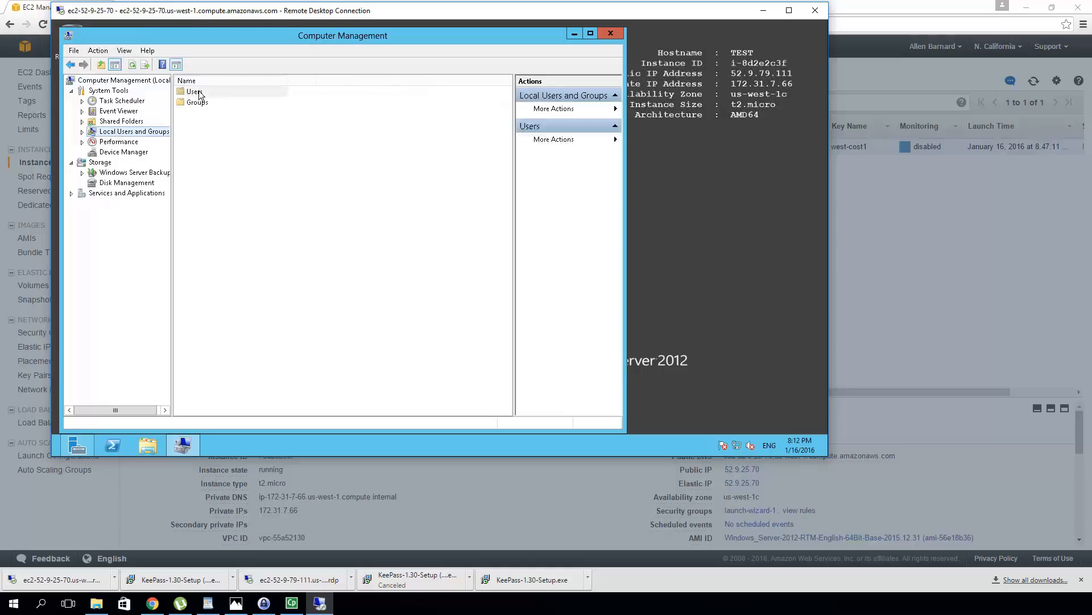
Start a new local user named testuser, then bring KeePass forward for the password
right_click(282, 199)
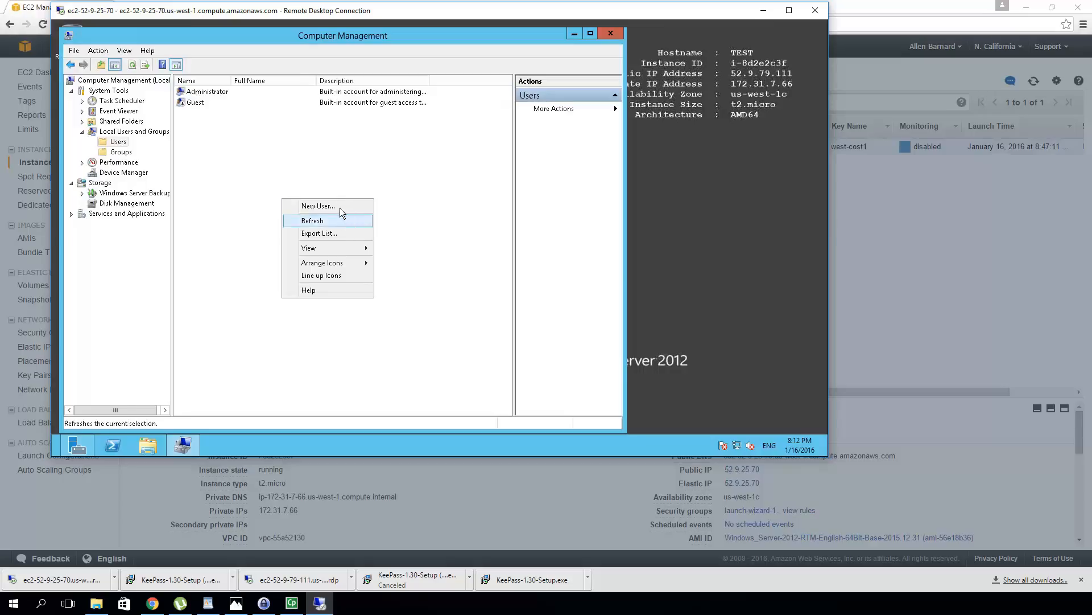
left_click(340, 208)
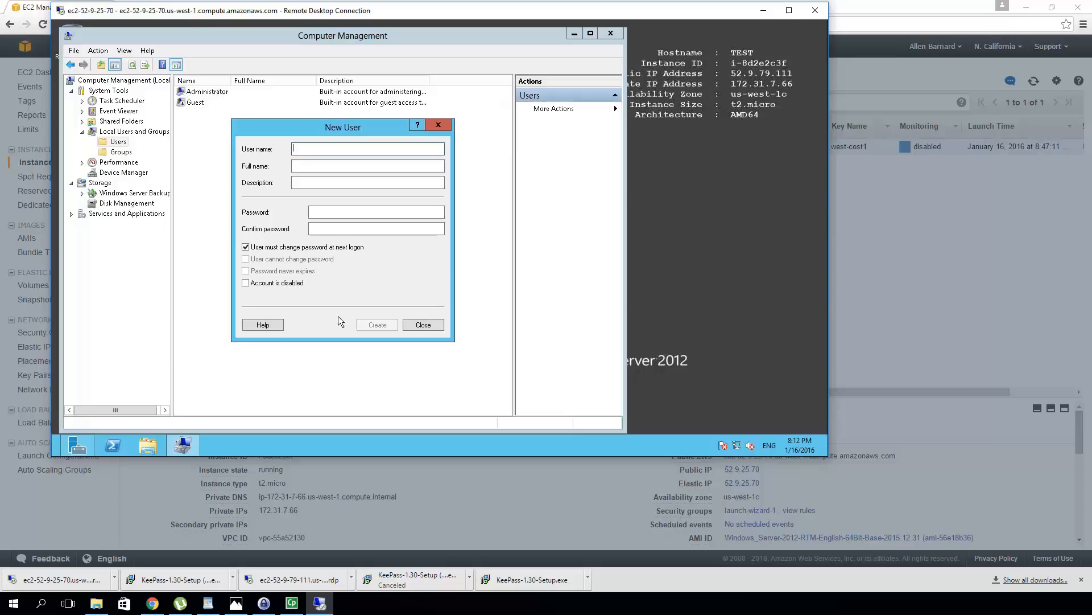
type("testuser")
left_click(335, 213)
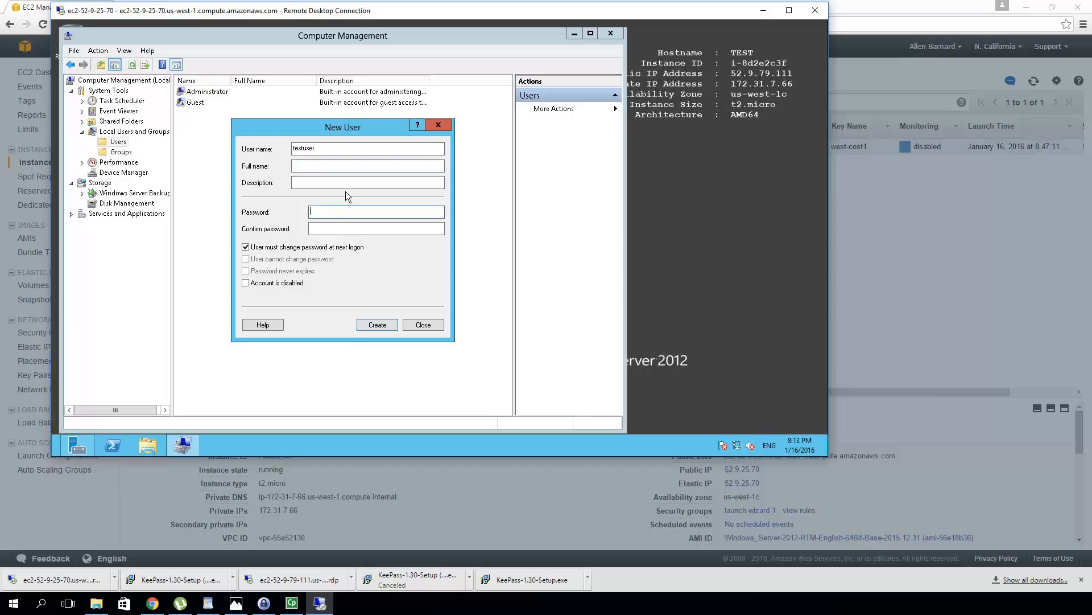
left_click(265, 610)
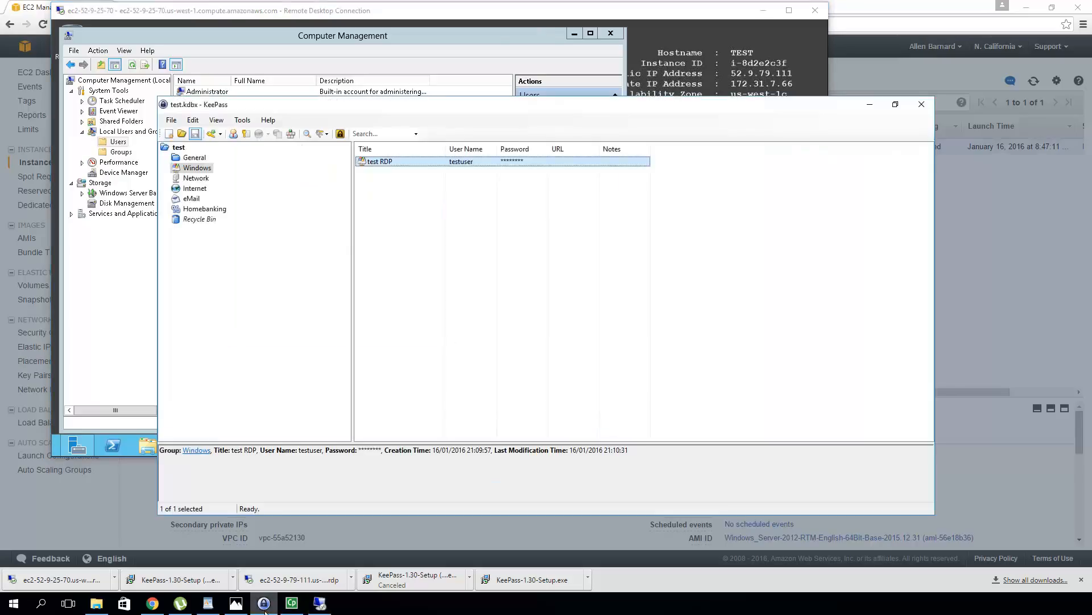
Copy the test RDP entry's password in KeePass and paste it into Password and Confirm password
right_click(430, 163)
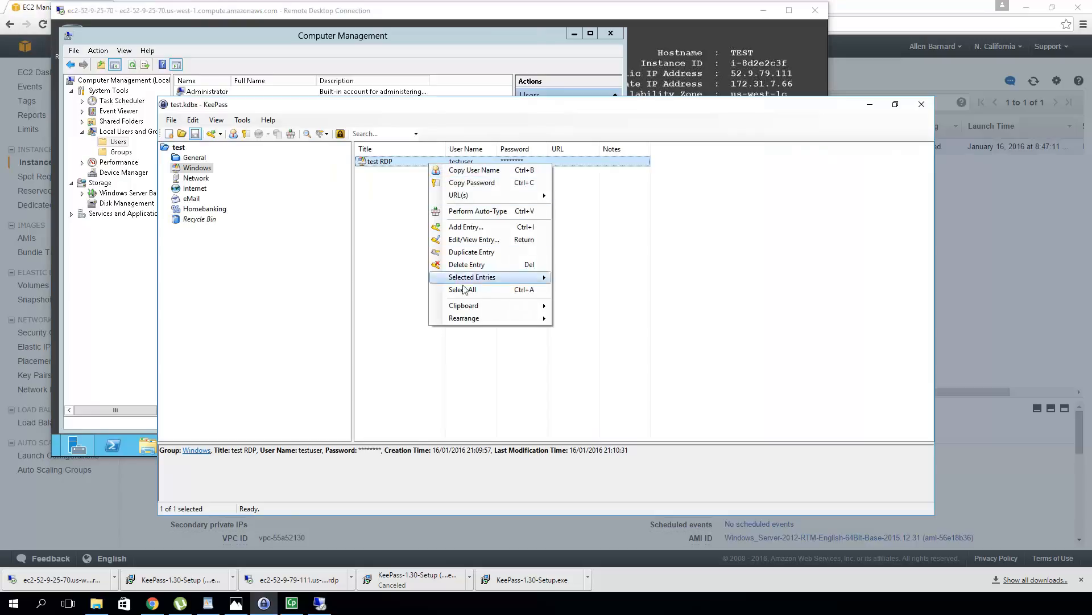
left_click(474, 187)
left_click(98, 292)
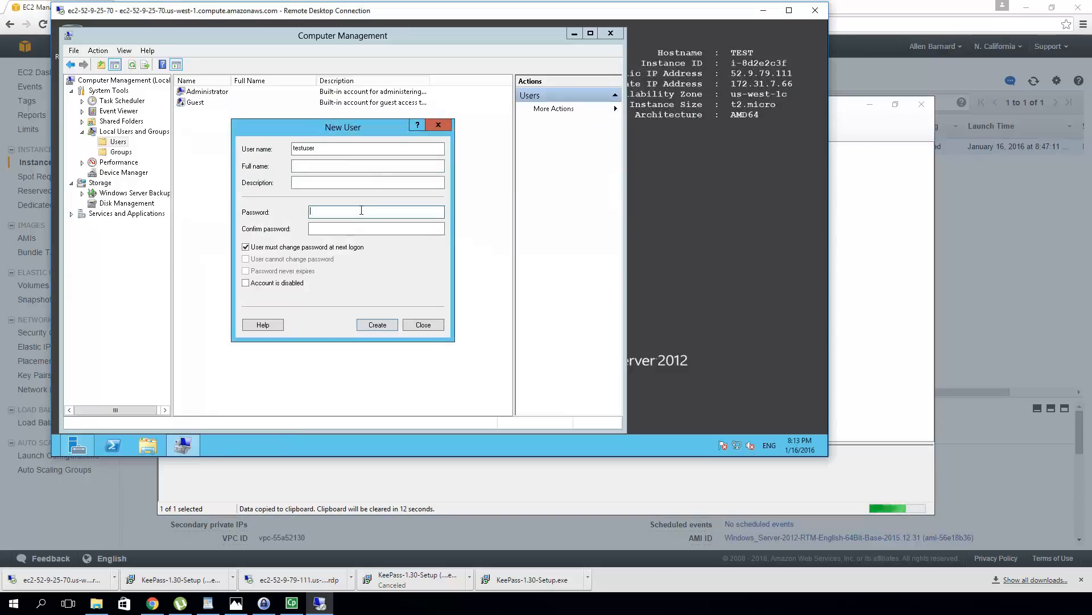
key("ctrl+v")
left_click(334, 231)
key("ctrl+v")
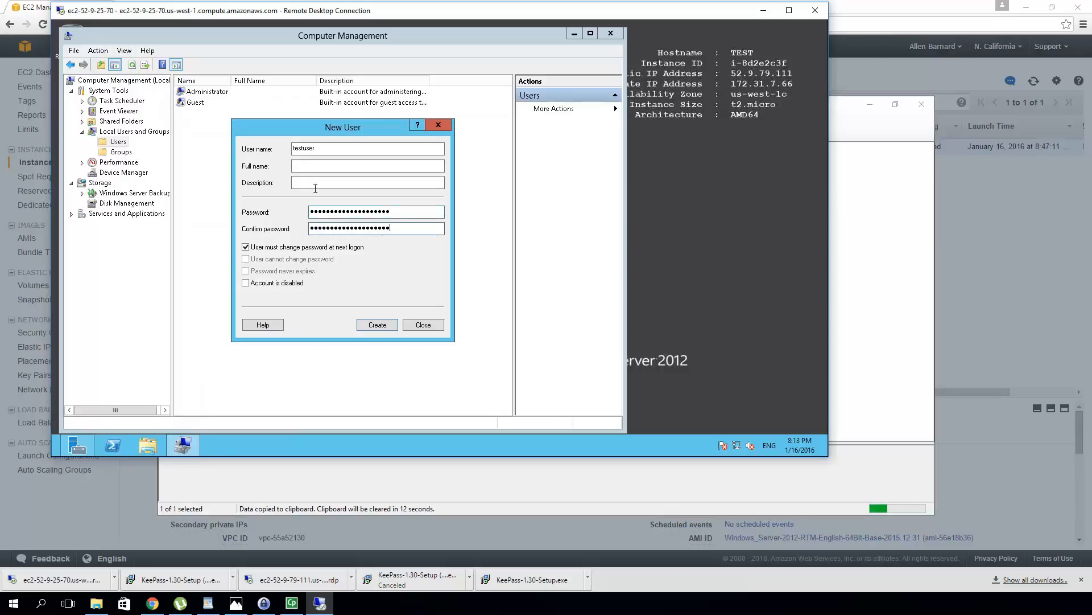
left_click(313, 183)
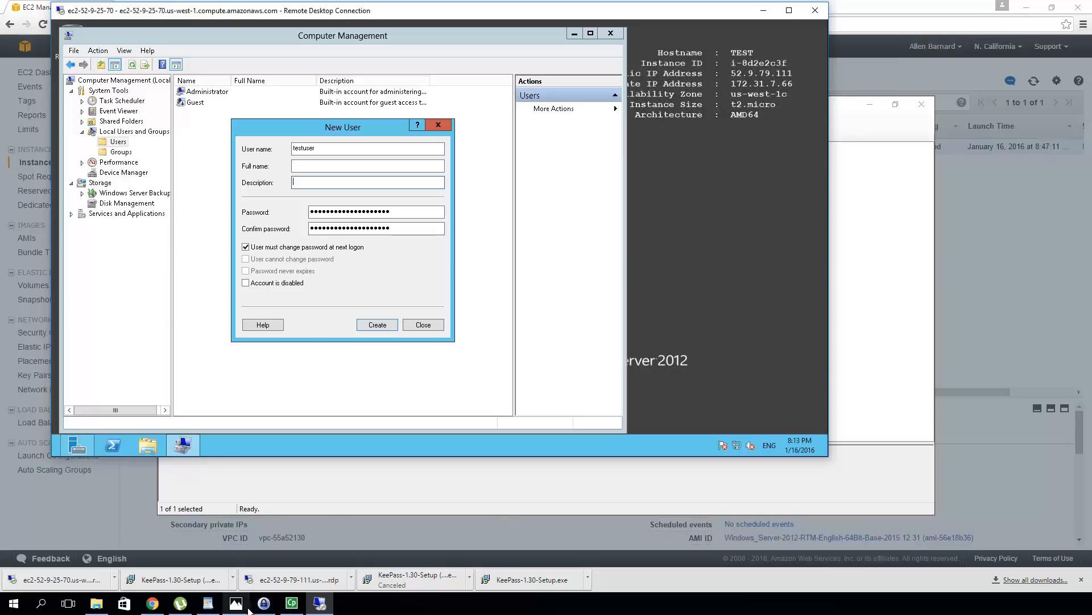
mouse_move(271, 611)
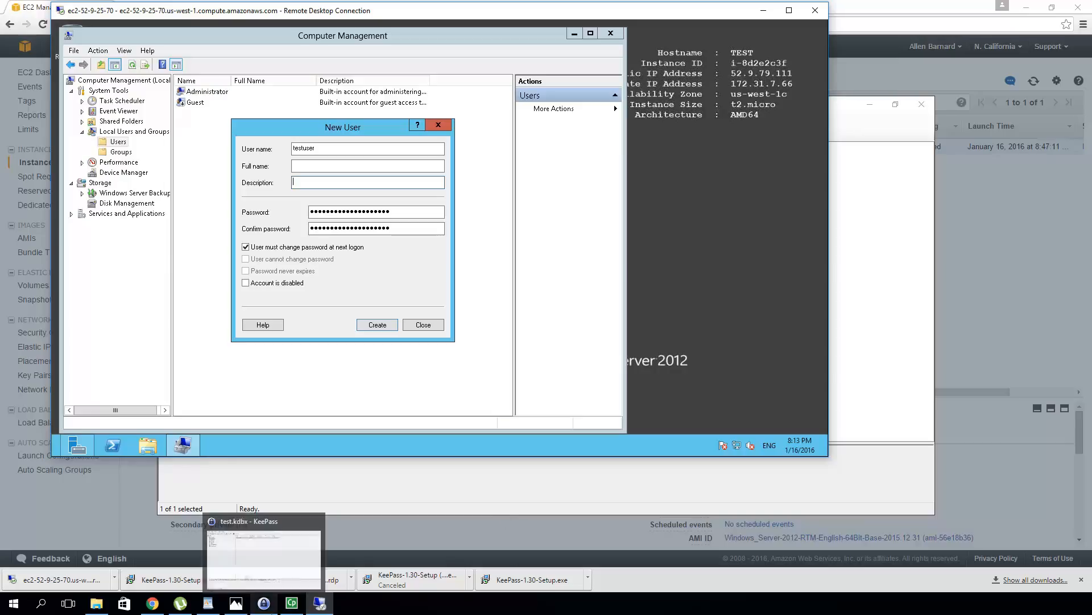
left_click(267, 609)
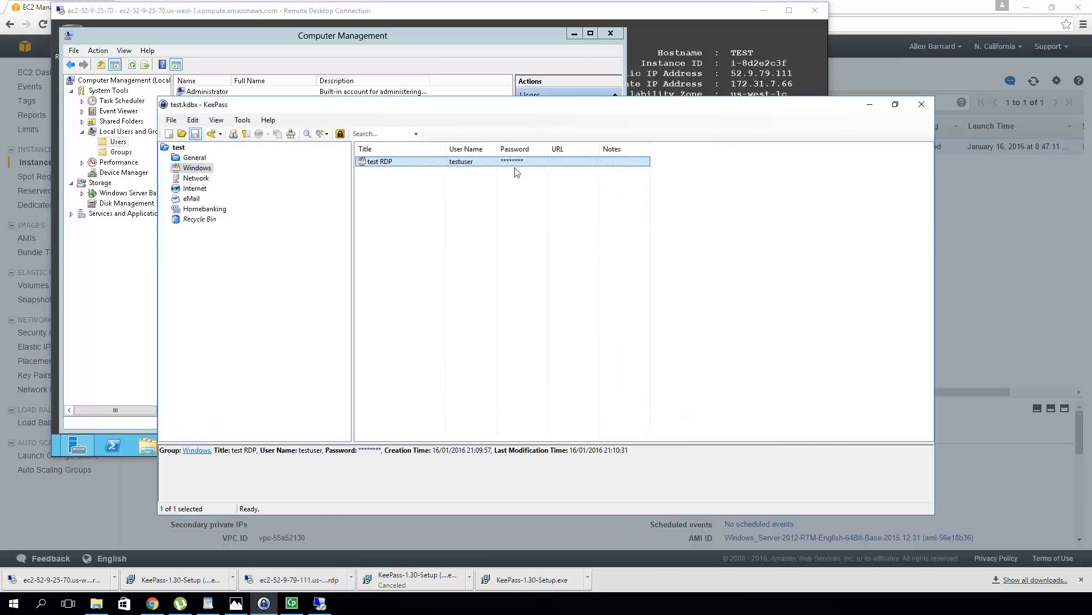
Open the test RDP entry in KeePass's Edit Entry dialog to view its 20-character password
double_click(440, 163)
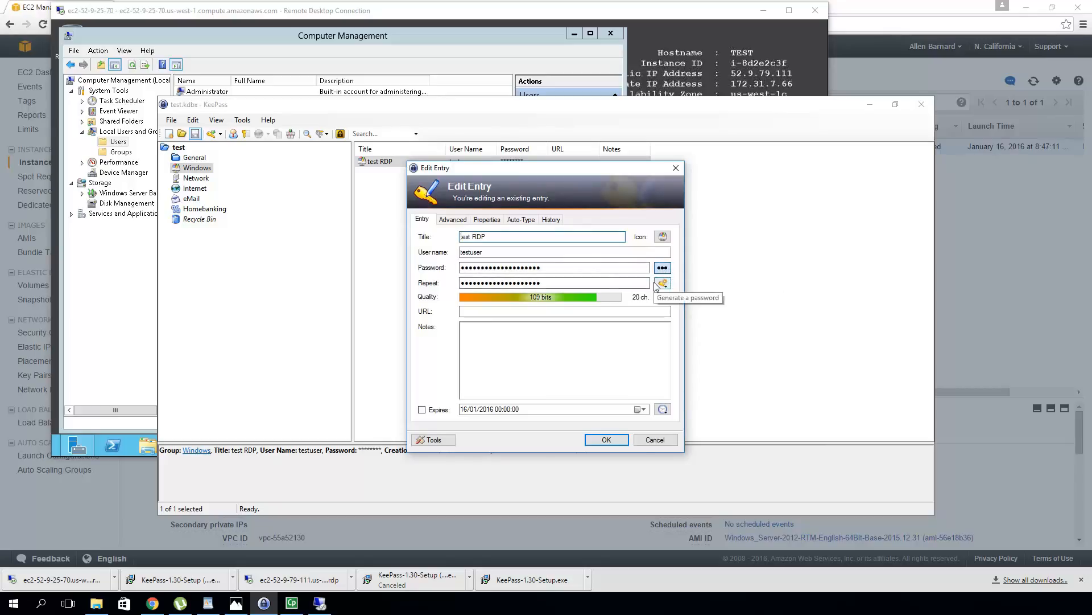
Give the new user description 'test user', turn off 'must change password', turn on 'cannot change password', and create it
left_click(664, 443)
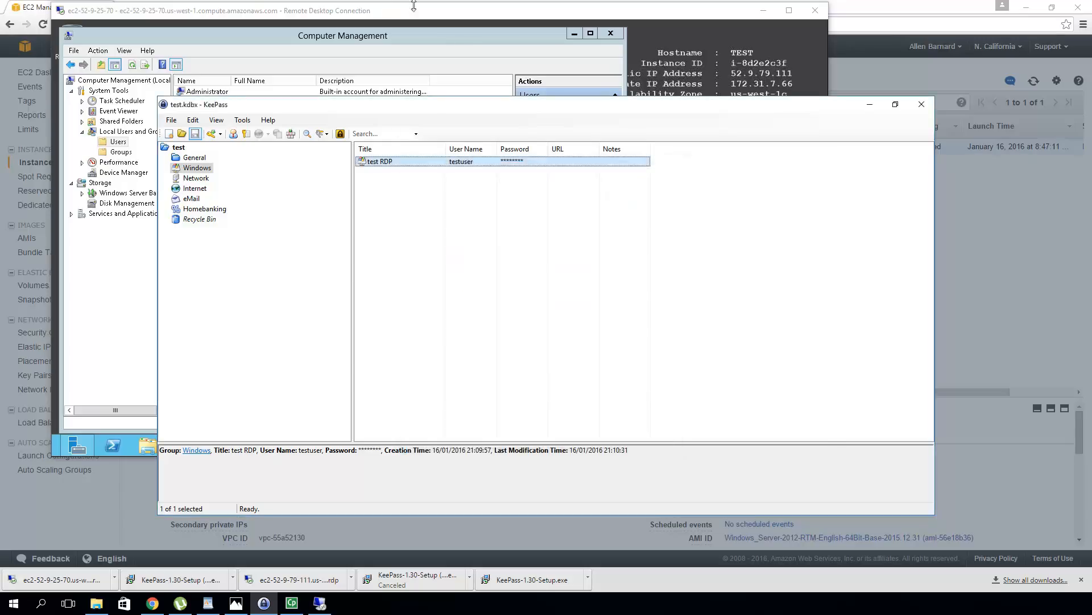
left_click(441, 37)
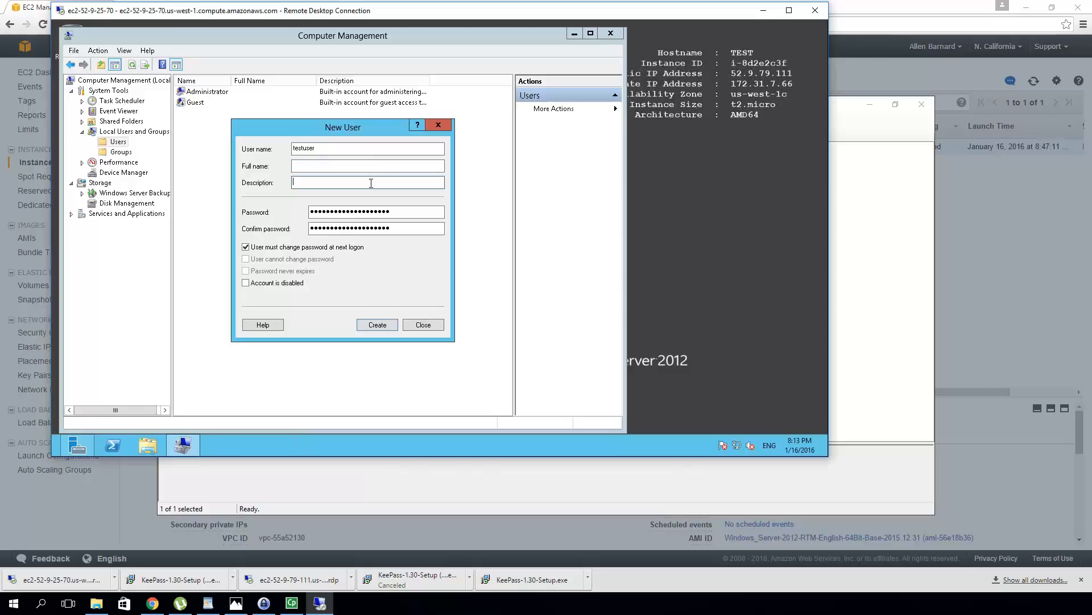
type("test user")
left_click(245, 247)
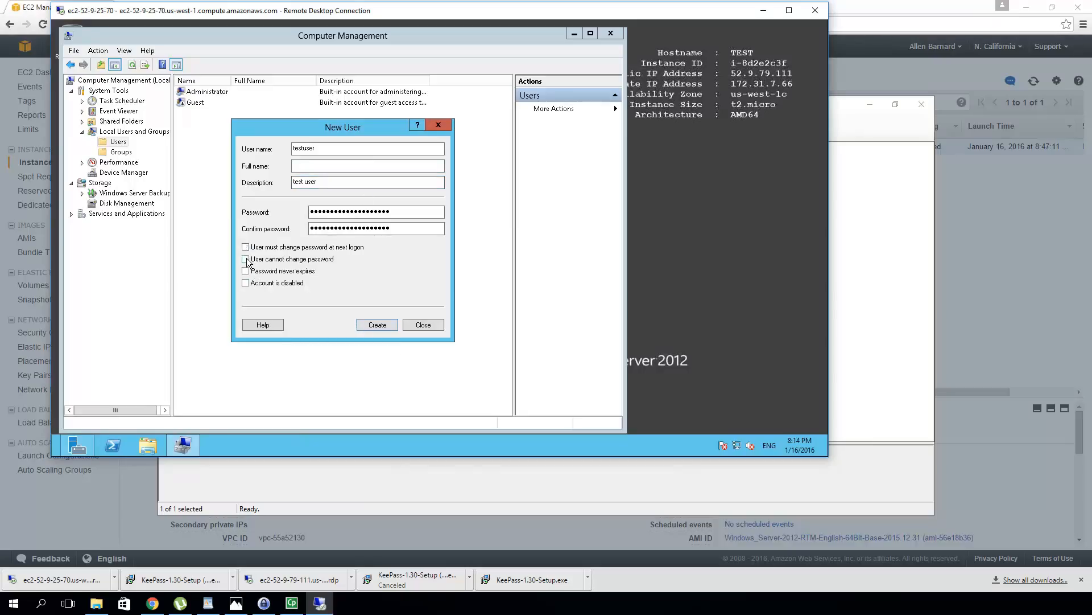
left_click(245, 259)
left_click(371, 325)
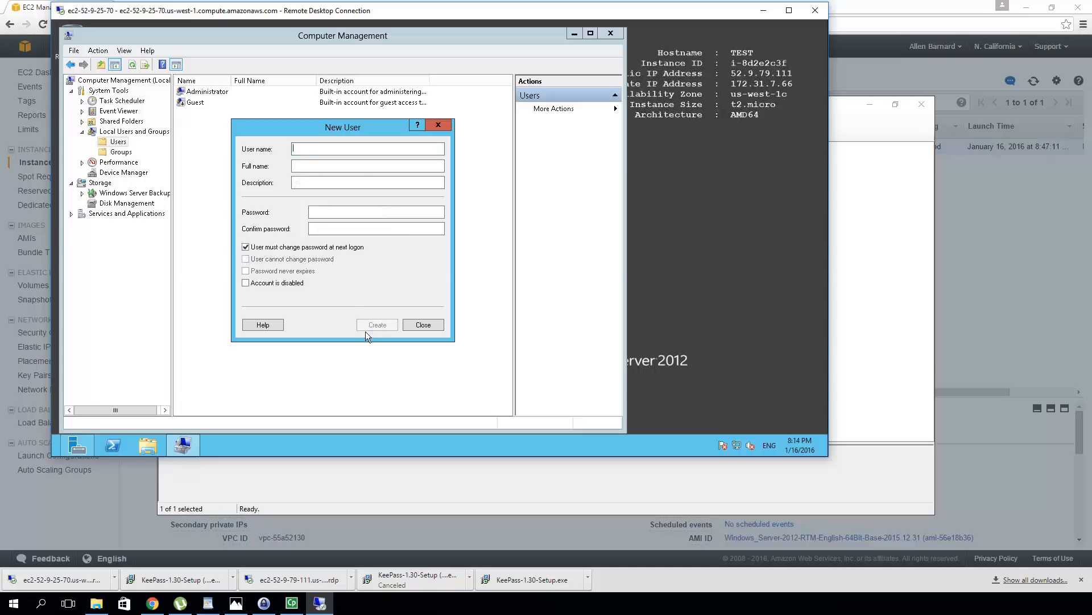
left_click(422, 326)
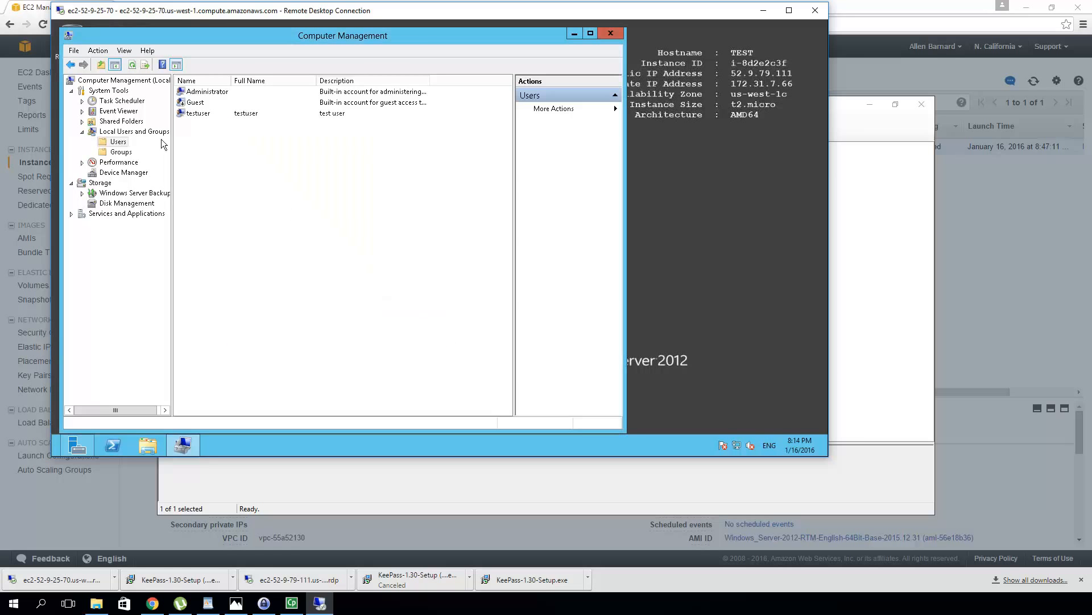
Add testuser as a member of the local Administrators group and apply the change
left_click(124, 158)
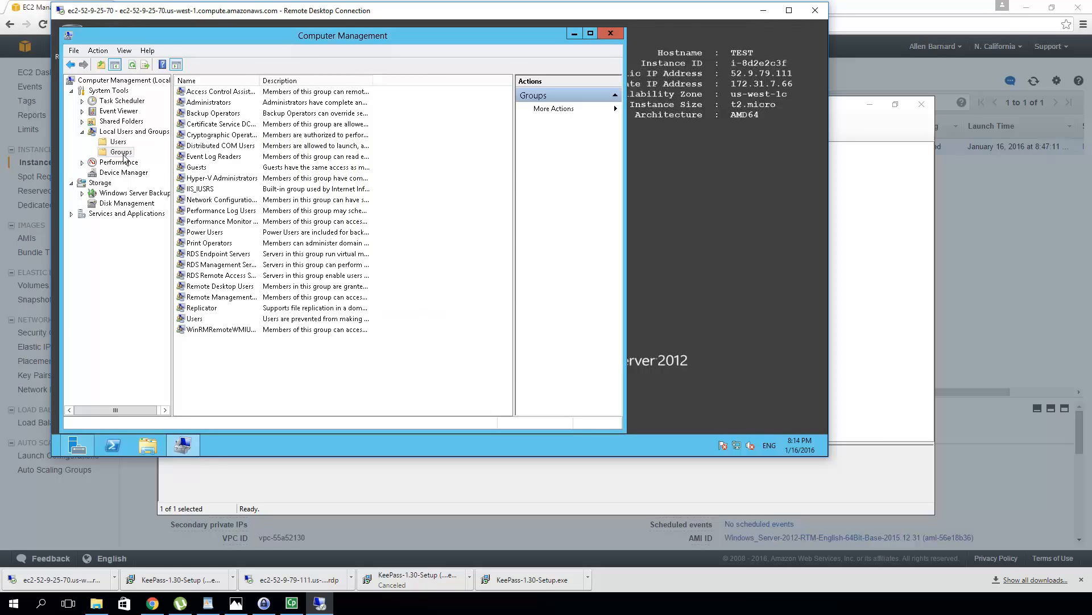
double_click(222, 105)
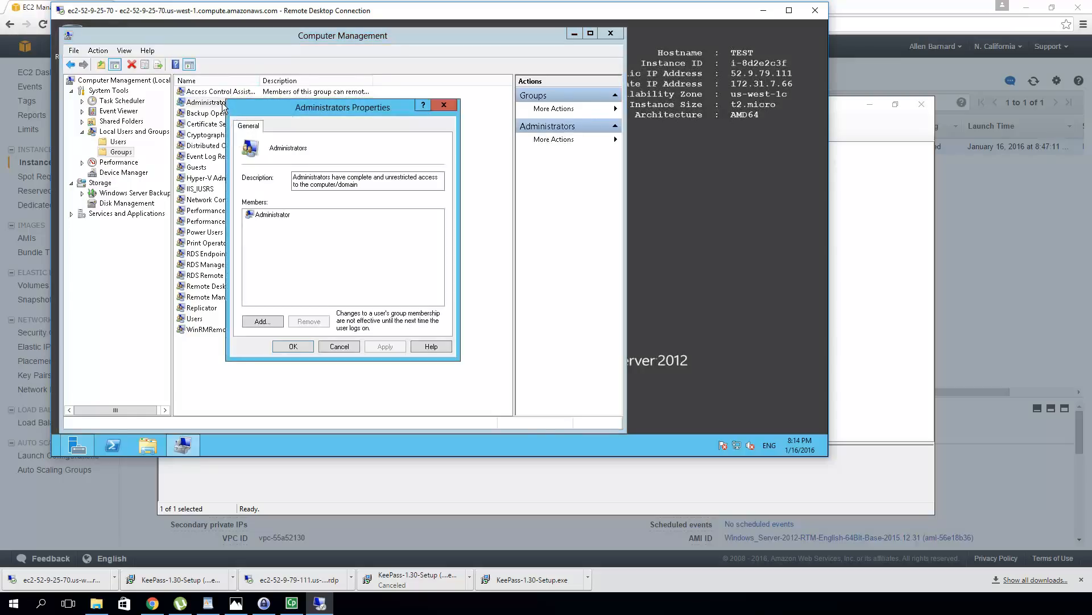
left_click(262, 321)
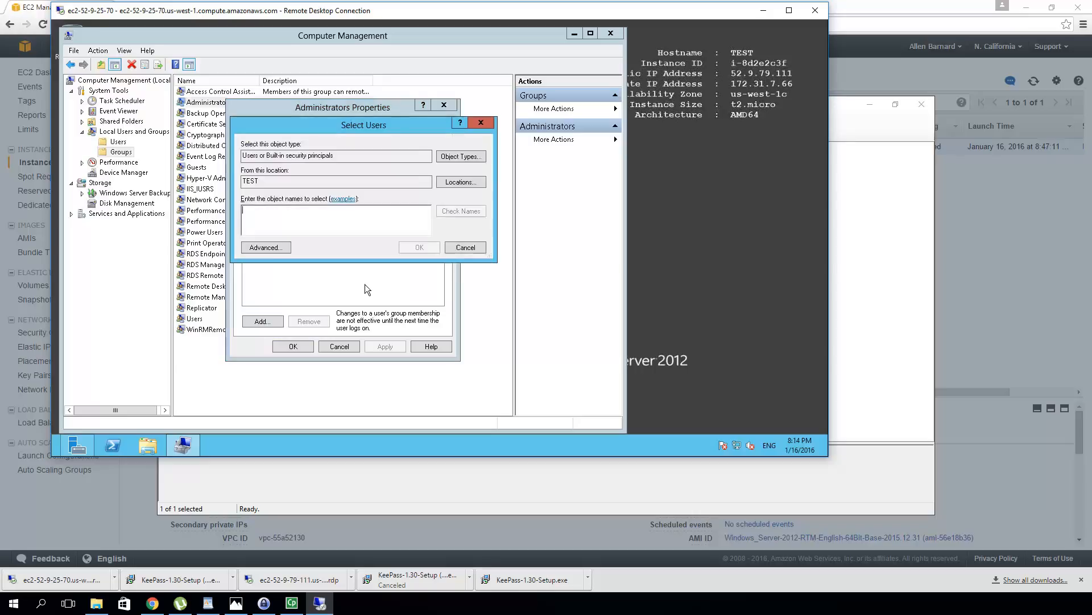
type("testuser")
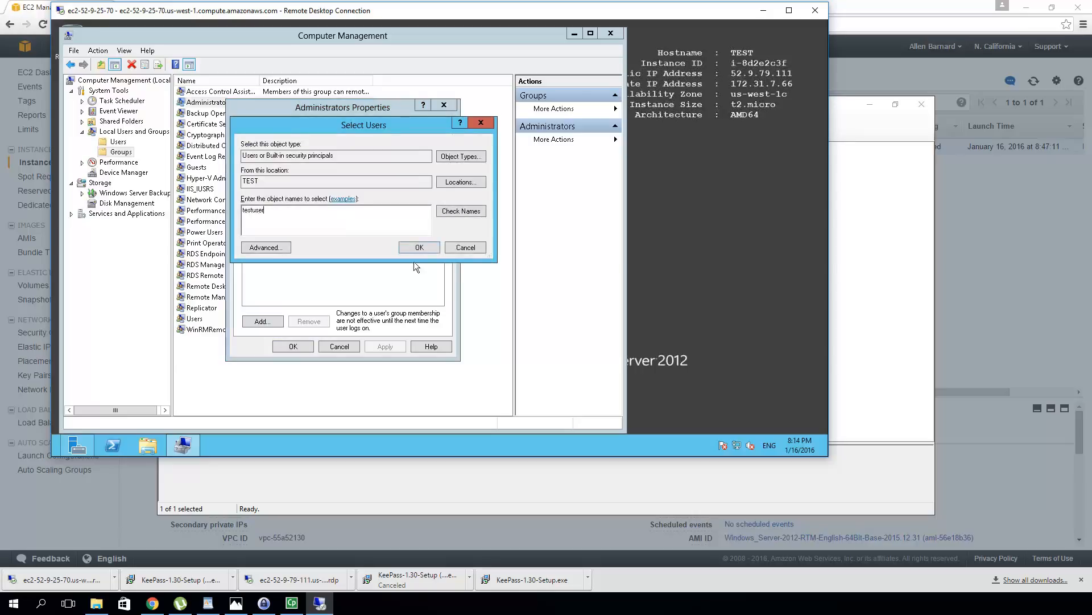
left_click(432, 249)
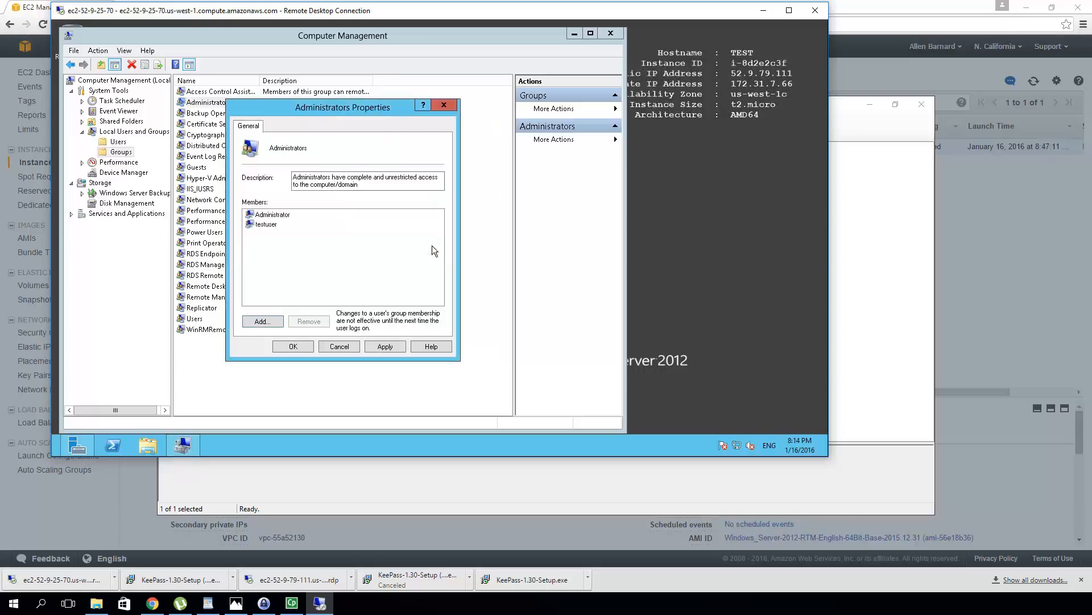
left_click(394, 346)
Close the group properties, sign the Administrator out from the Start screen, and dismiss the session-ended notice
left_click(304, 346)
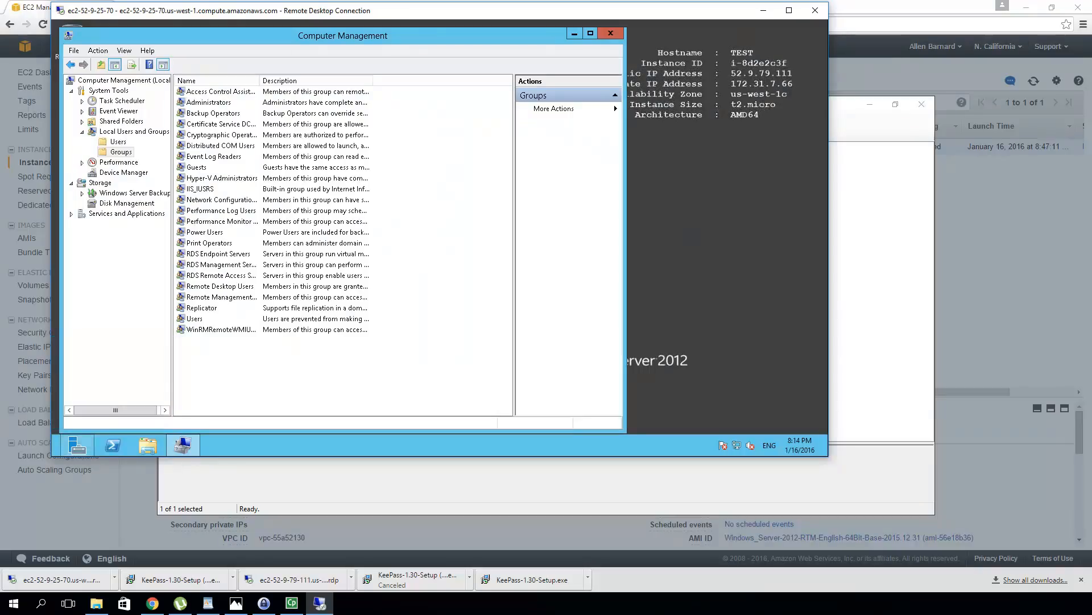
left_click(53, 452)
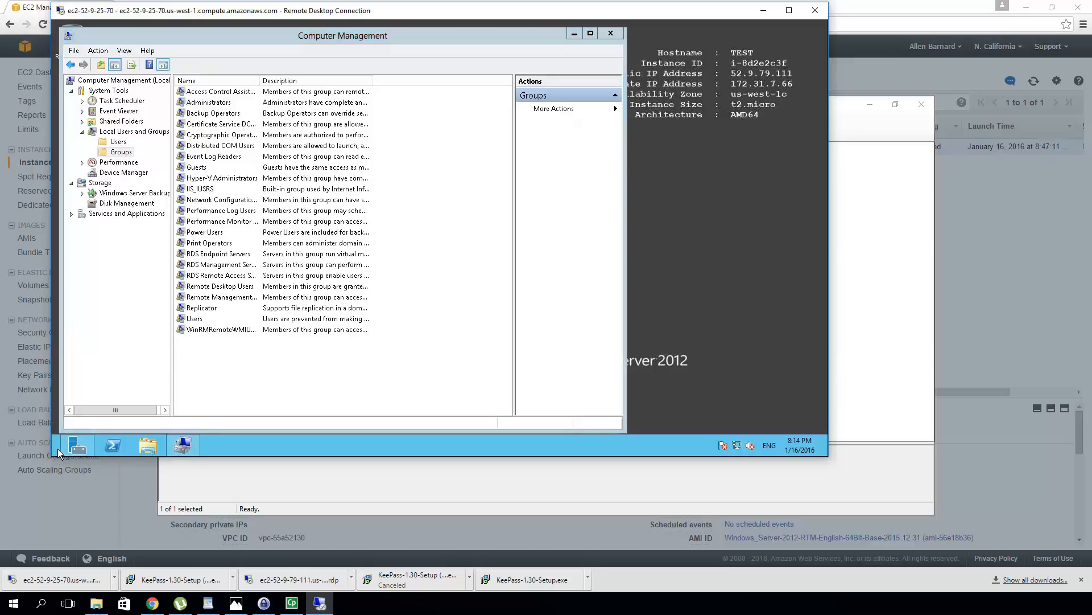
key("super")
mouse_move(55, 454)
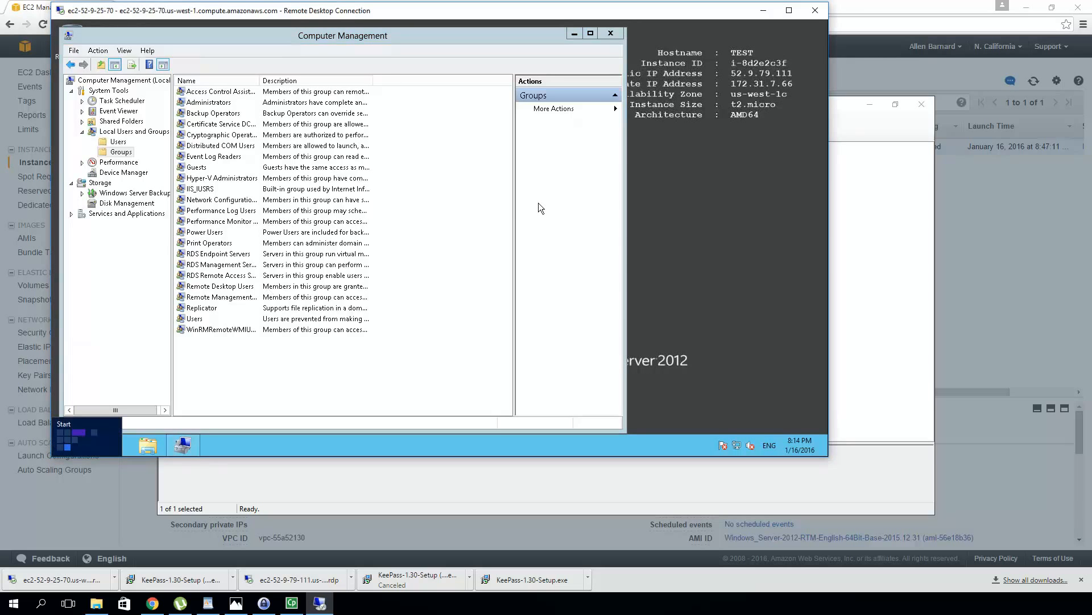
key("super")
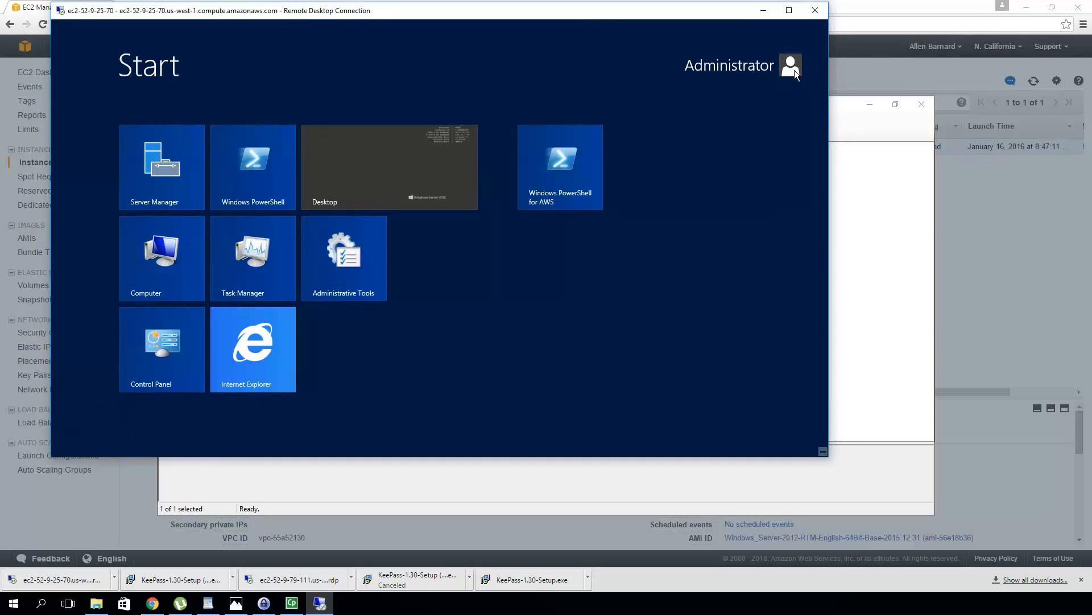
left_click(790, 72)
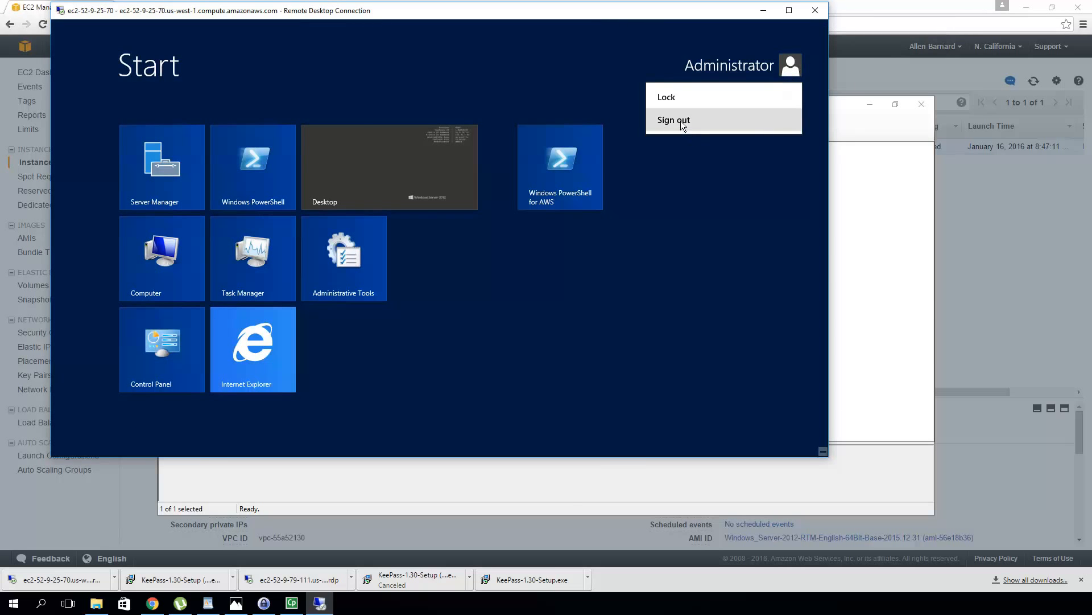
left_click(680, 121)
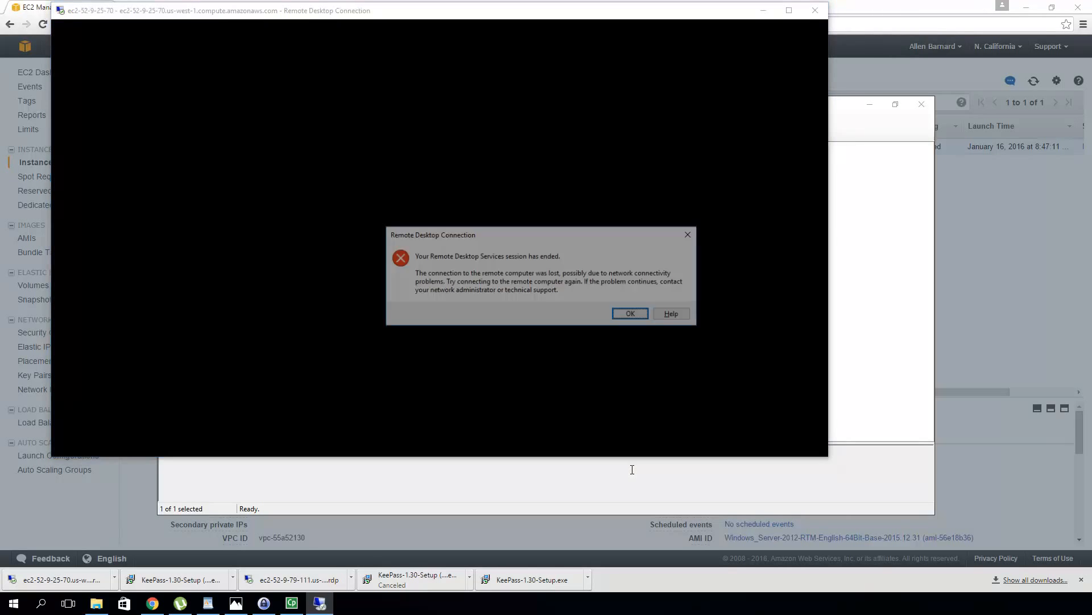
left_click(643, 312)
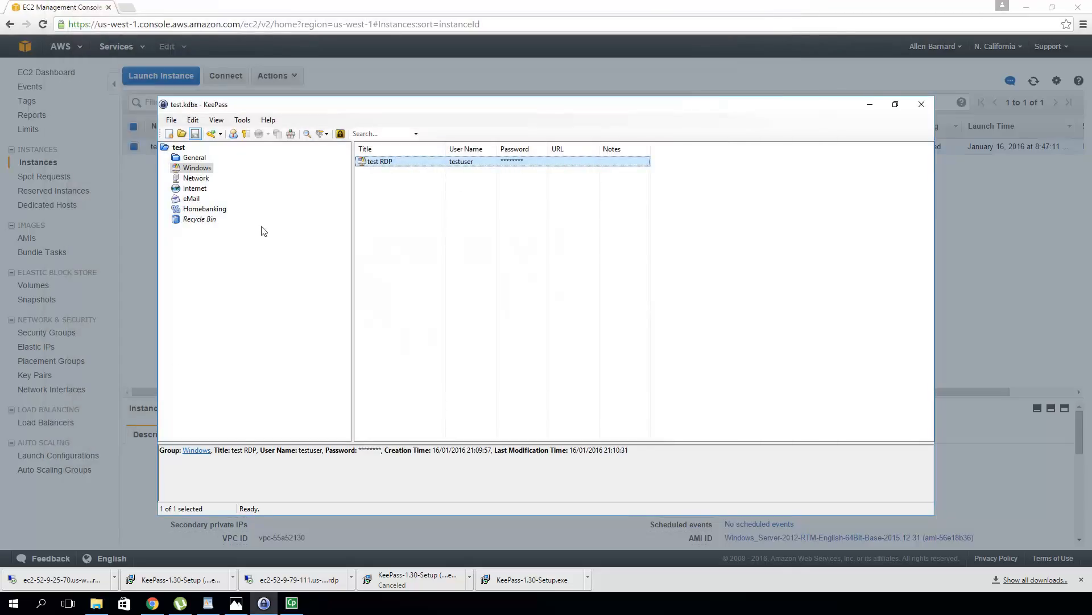
Relaunch the downloaded .rdp file from Chrome and accept the unknown-publisher warning to reach the credentials prompt
left_click(131, 291)
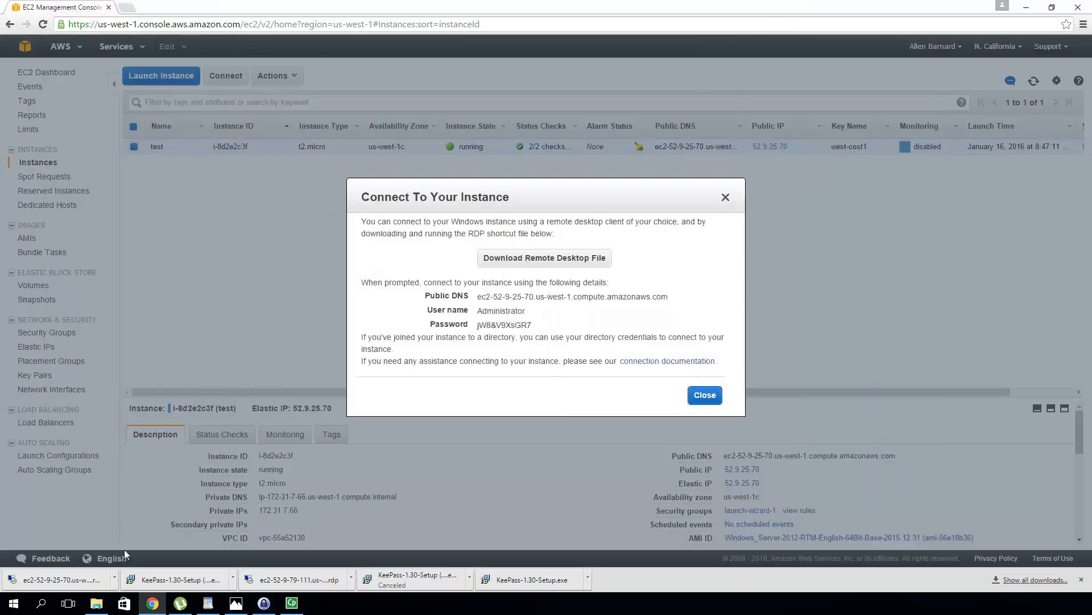
left_click(73, 585)
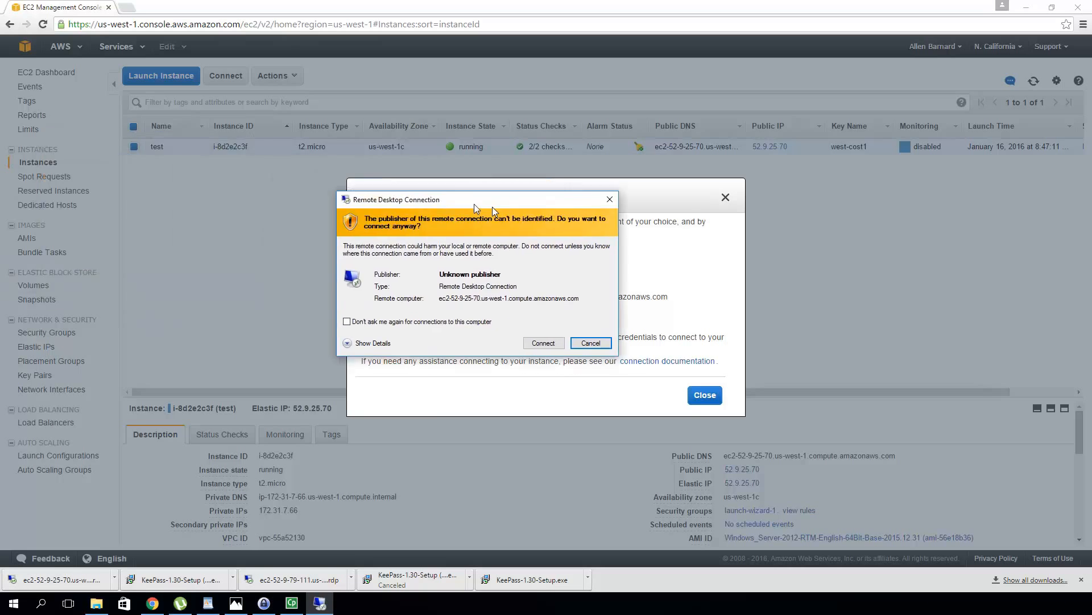
left_click(573, 348)
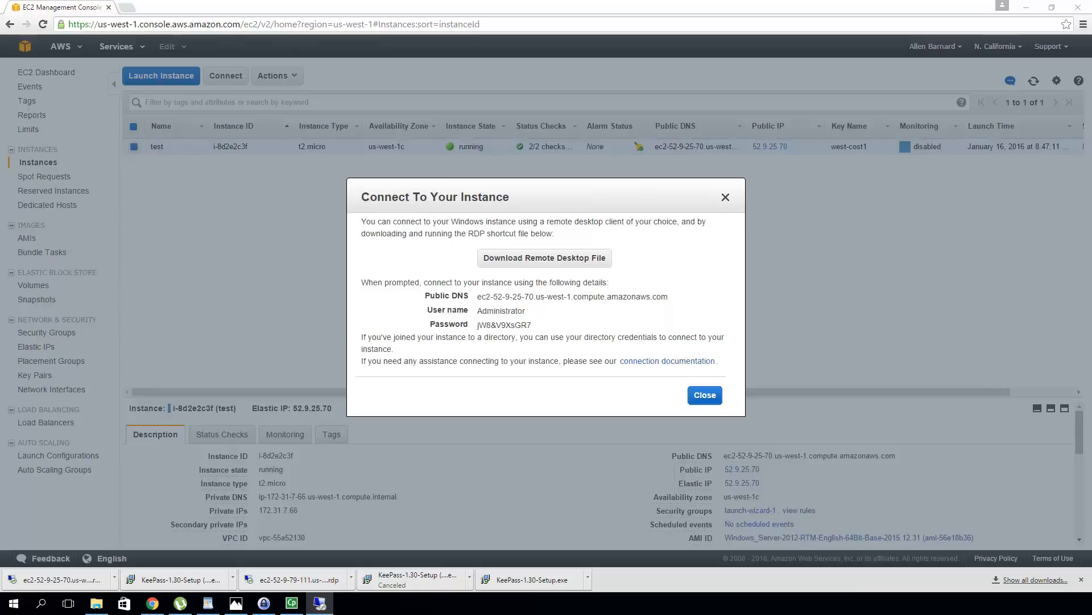
left_click_drag(0, 90, 458, 157)
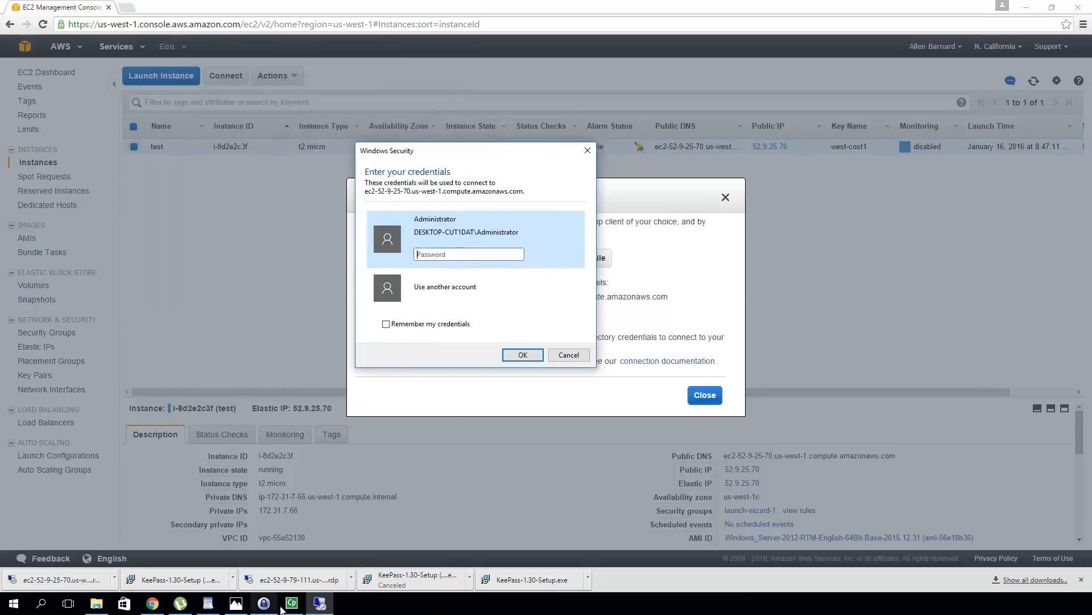
Choose Use another account and enter the username 'testuser'
left_click(260, 607)
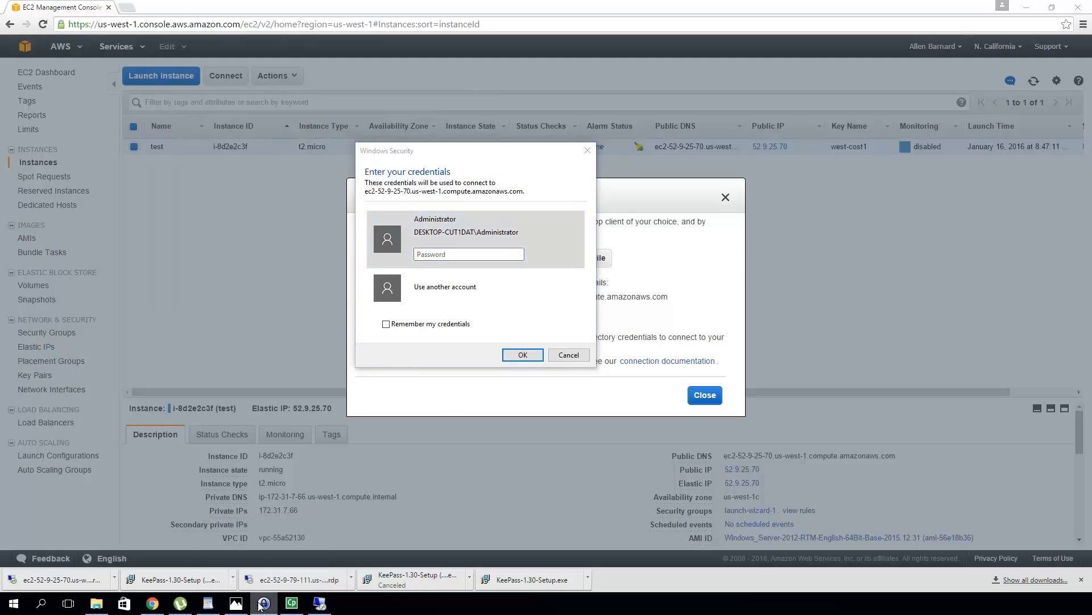
right_click(262, 607)
key("Escape")
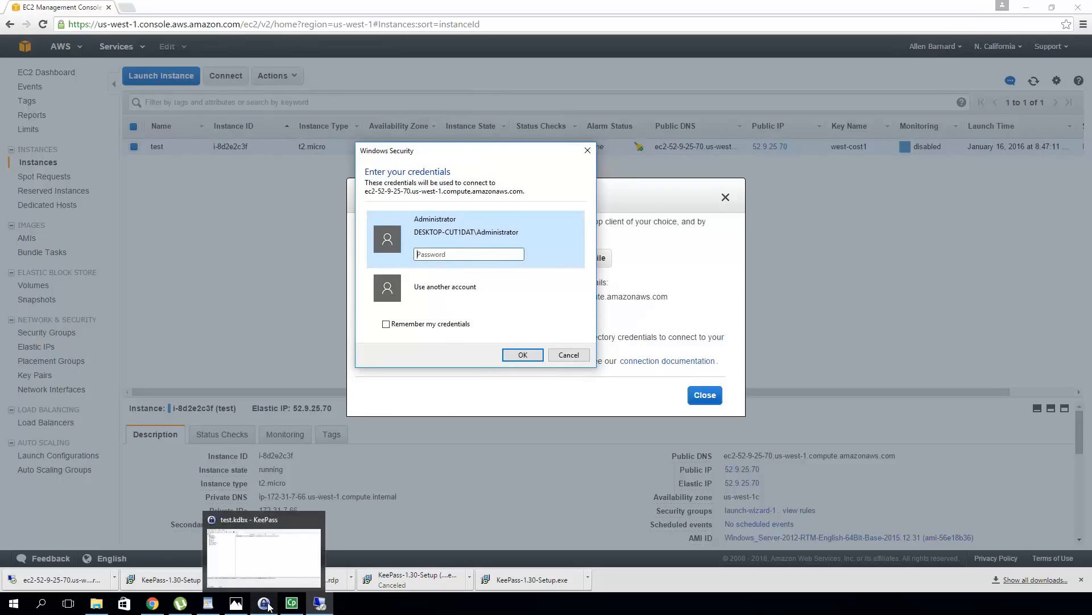
left_click(465, 297)
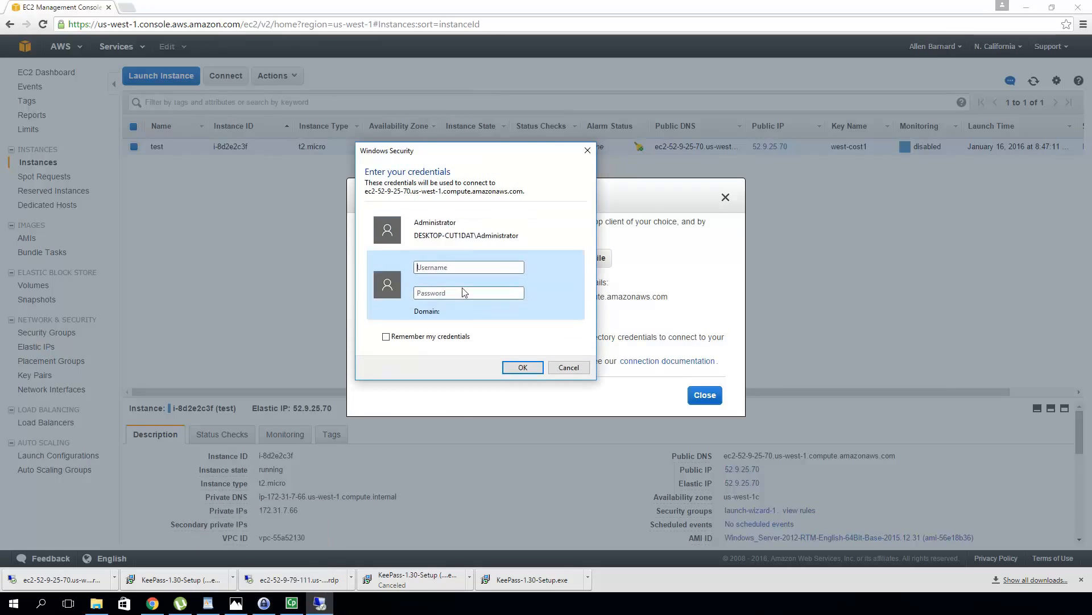
type("testuser")
left_click(478, 292)
Copy the test RDP password from KeePass, paste it into the Password field, and submit
left_click(263, 606)
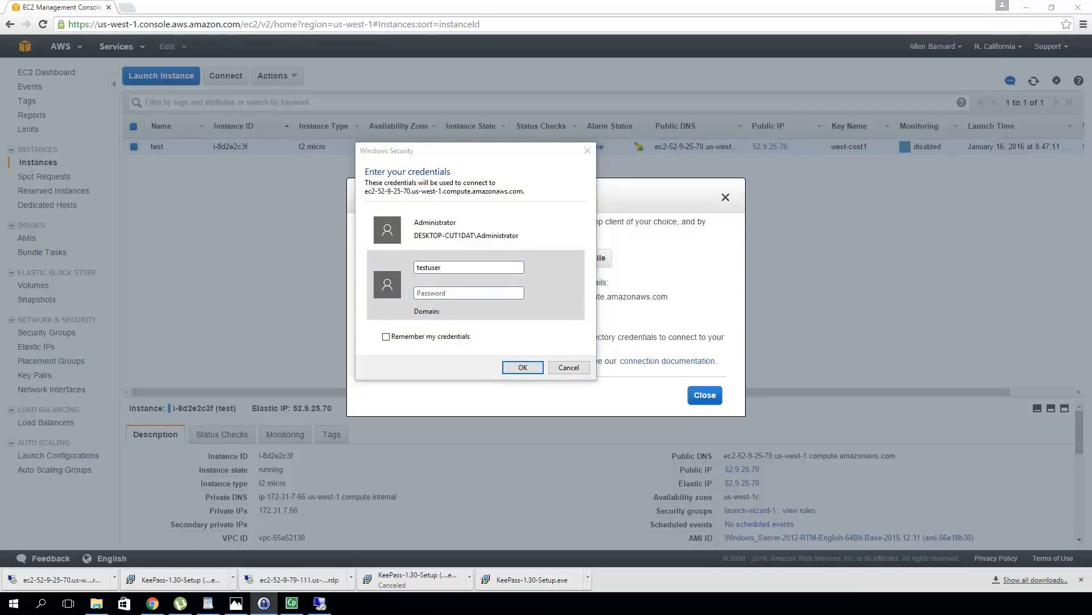
left_click_drag(0, 69, 545, 73)
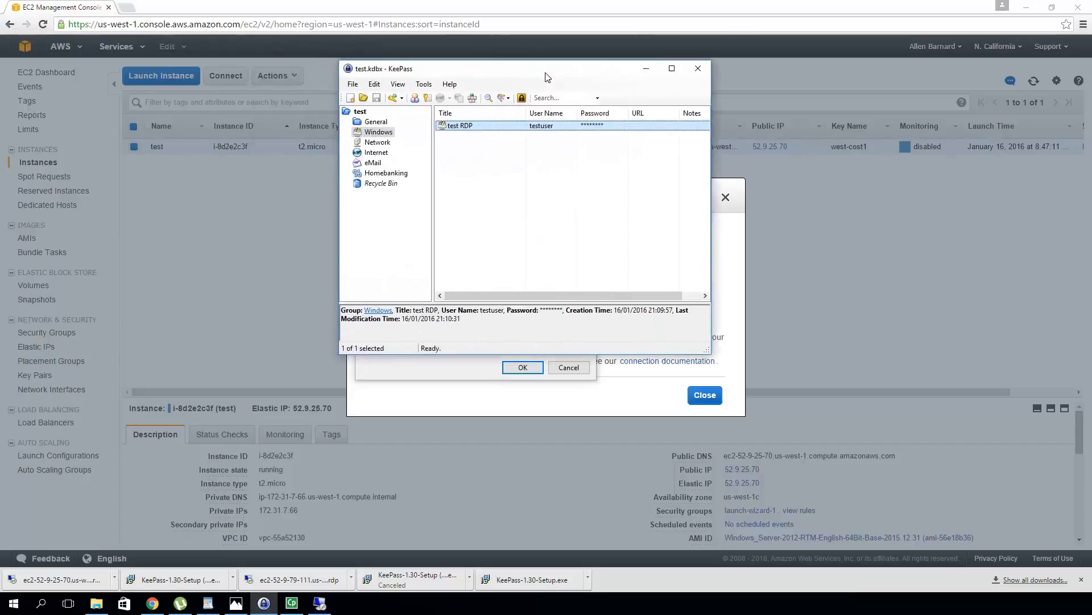
double_click(545, 76)
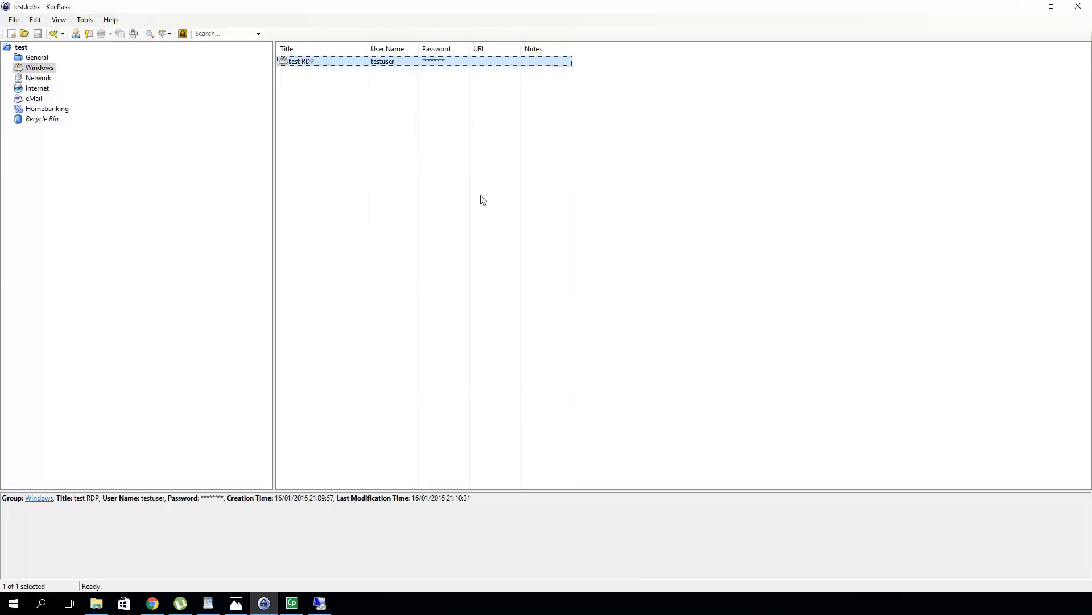
right_click(350, 63)
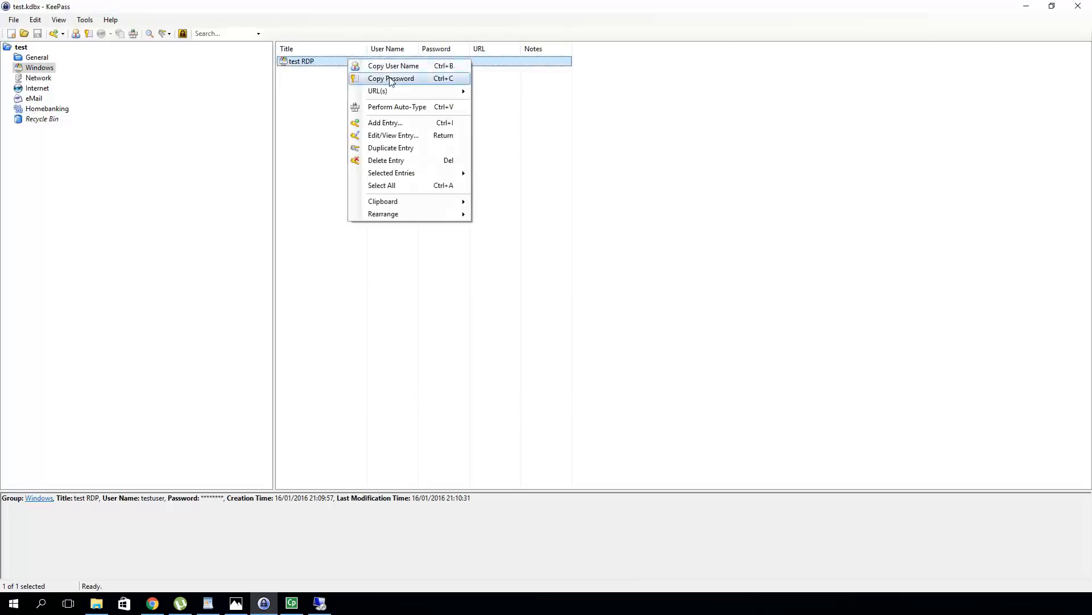
left_click(392, 82)
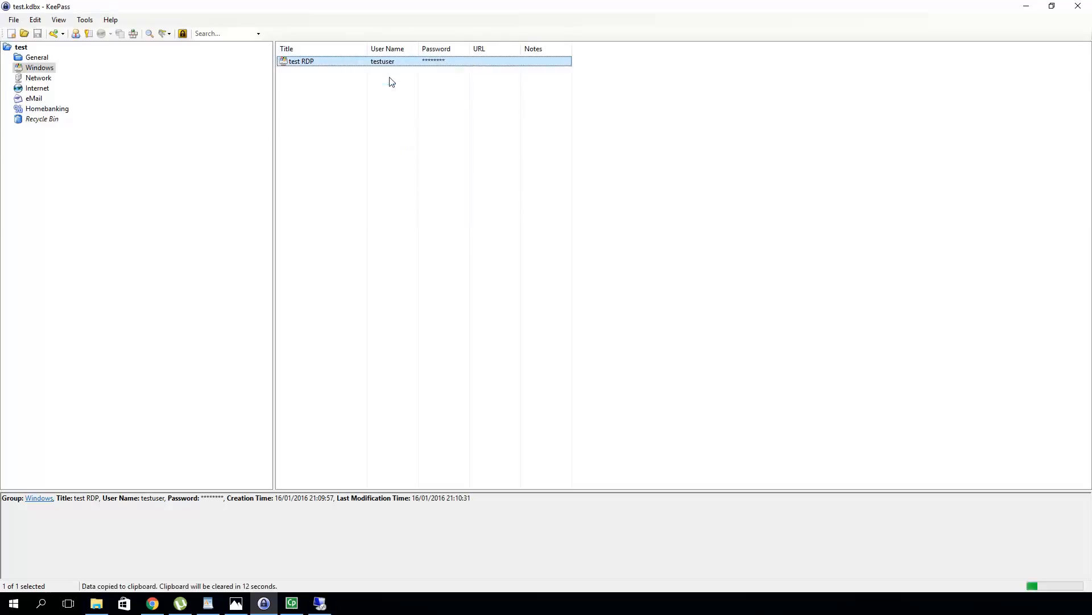
left_click(1025, 7)
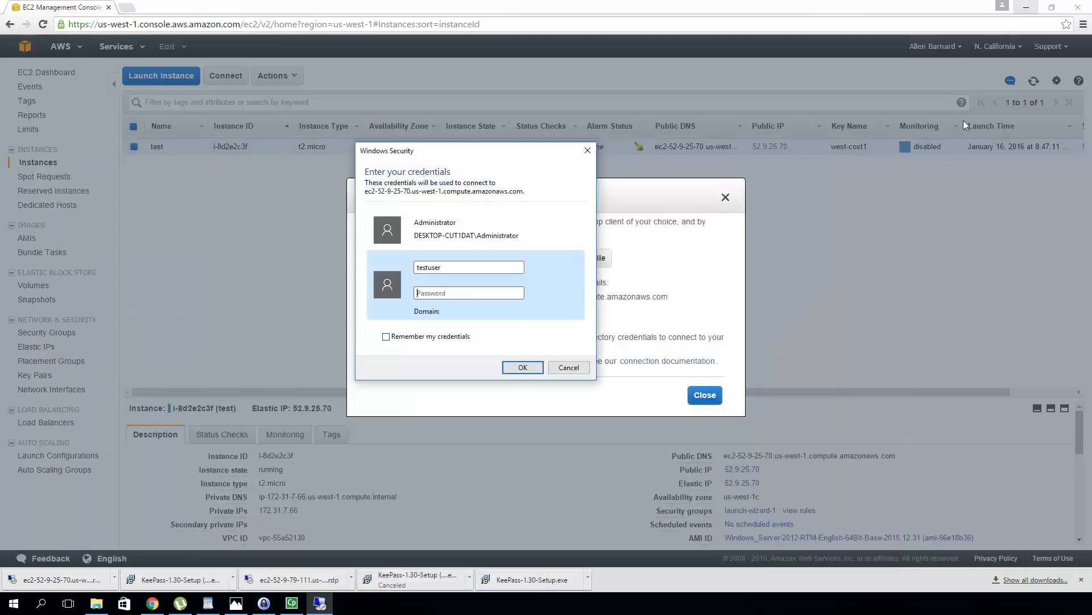
left_click(470, 295)
key("ctrl+v")
left_click(527, 368)
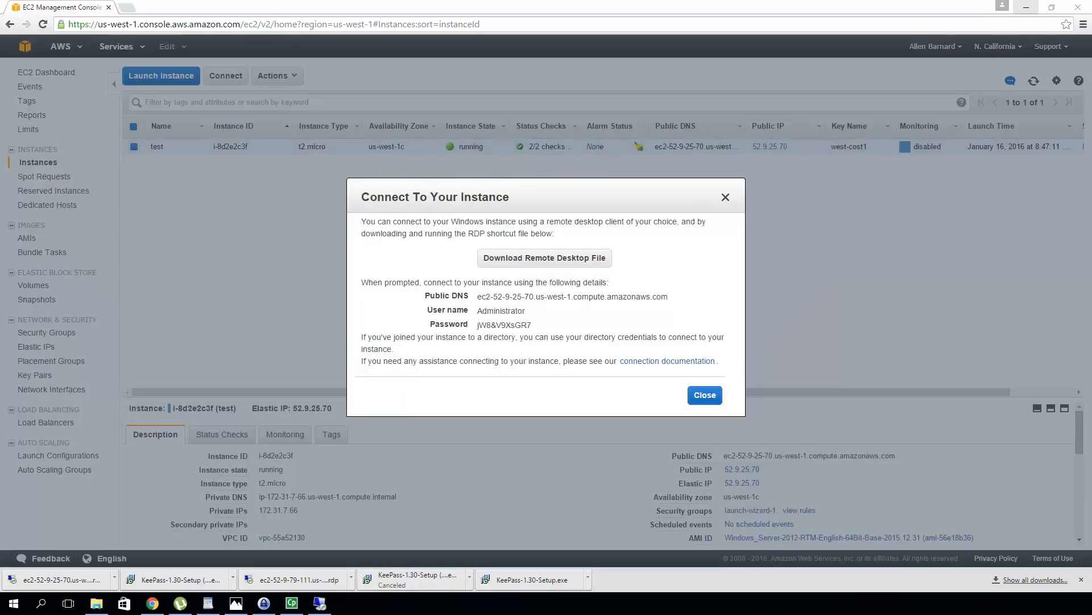
Accept the server certificate warning and maximize the Remote Desktop window showing testuser's session
left_click_drag(0, 107, 261, 127)
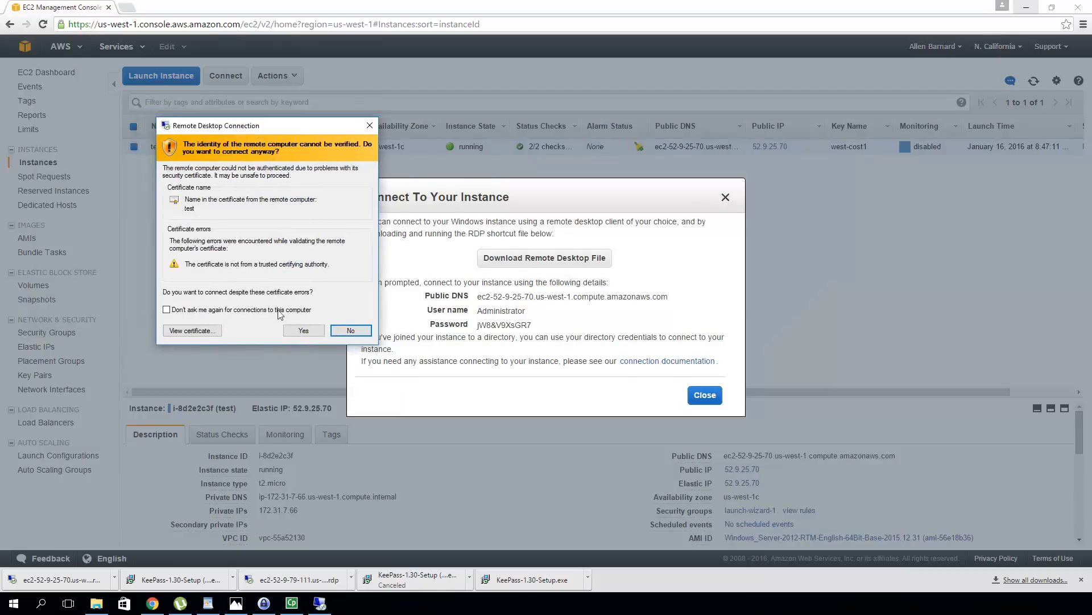
left_click(304, 330)
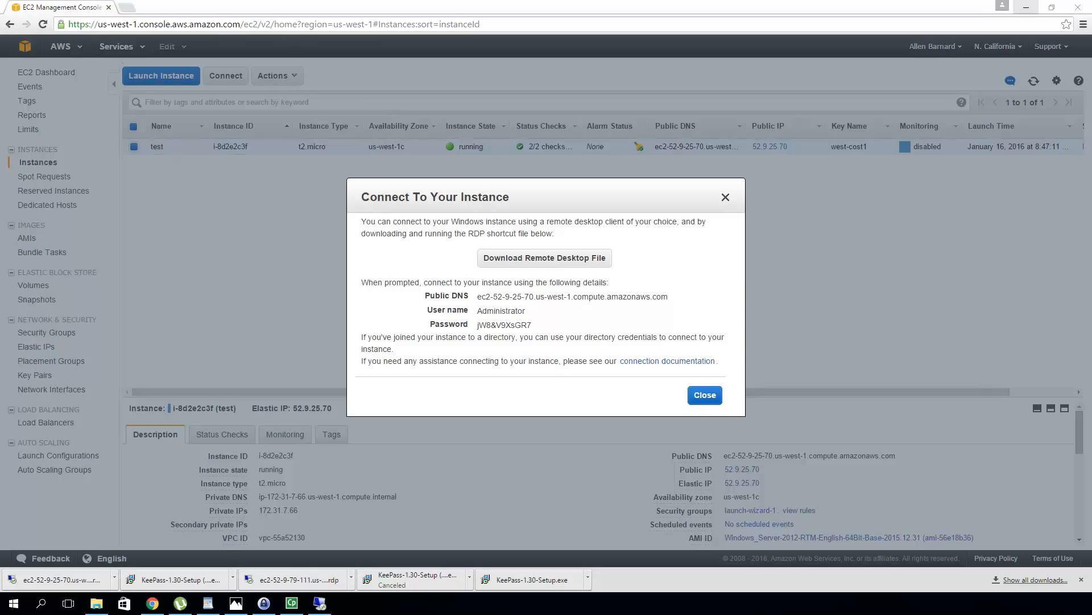
left_click_drag(0, 44, 510, 115)
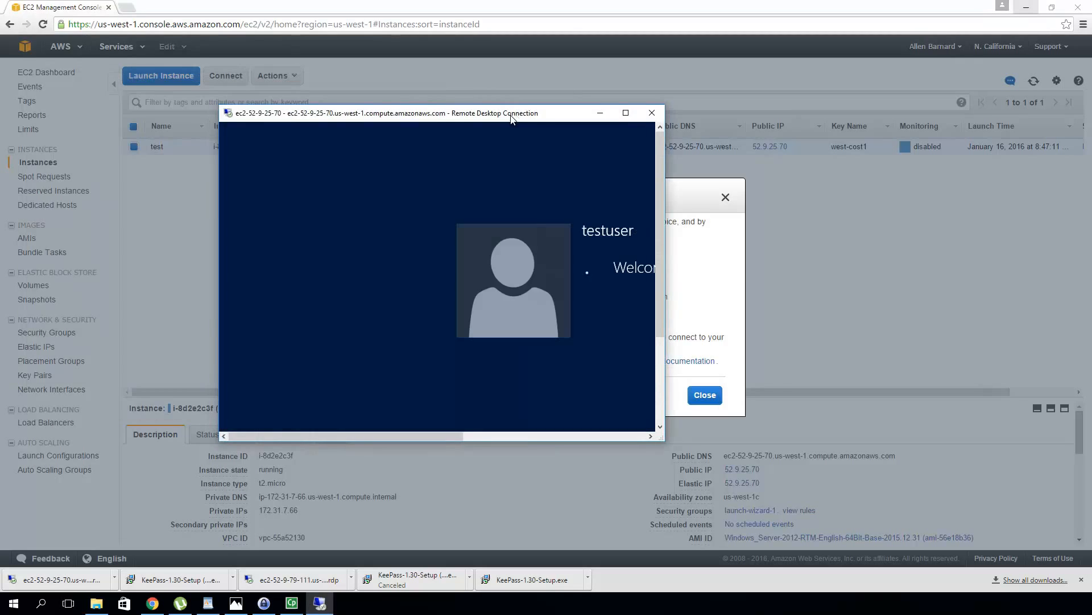
double_click(511, 115)
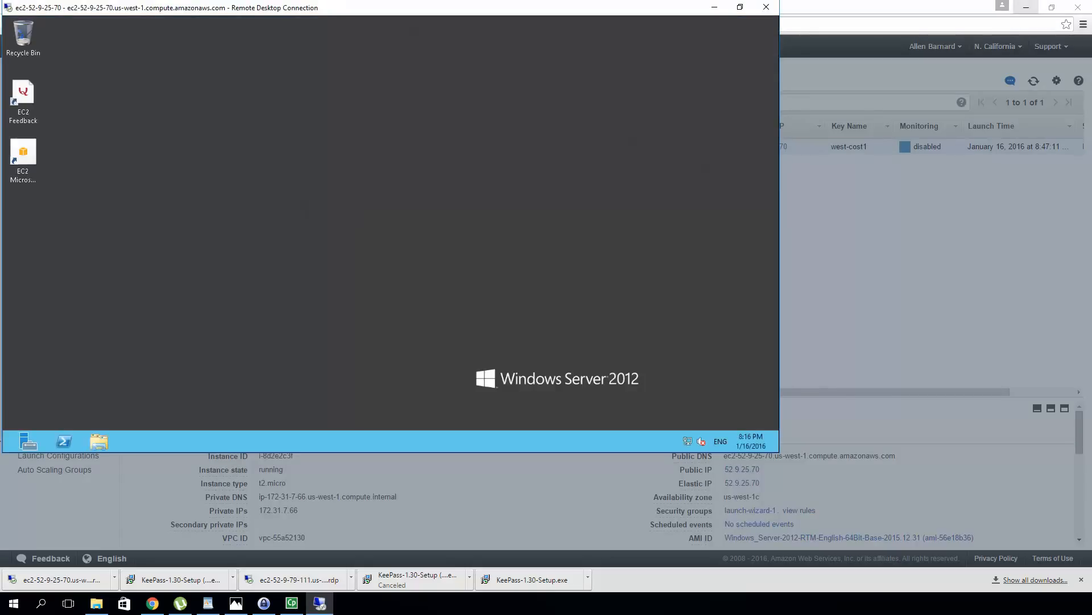
Run PowerShell as Administrator, approve the UAC prompt, close it, then start Server Manager
right_click(66, 442)
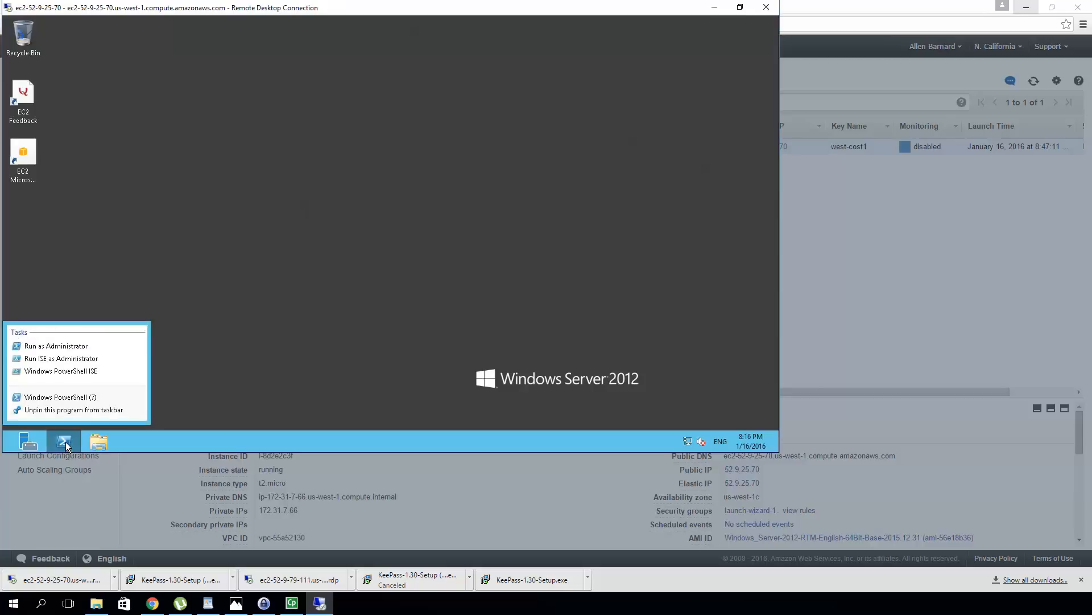
left_click(70, 348)
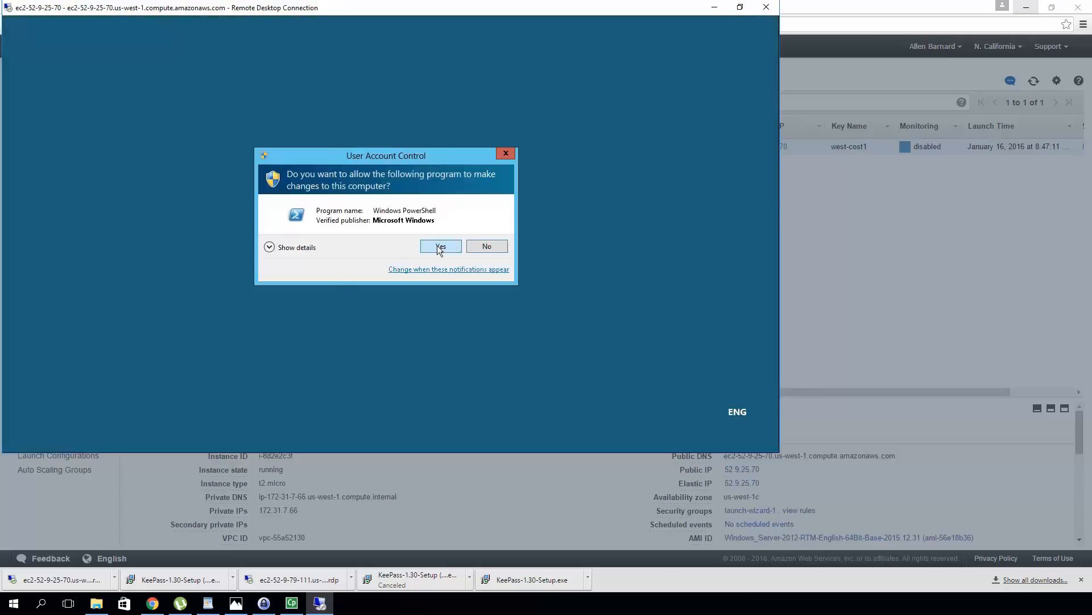
left_click(441, 246)
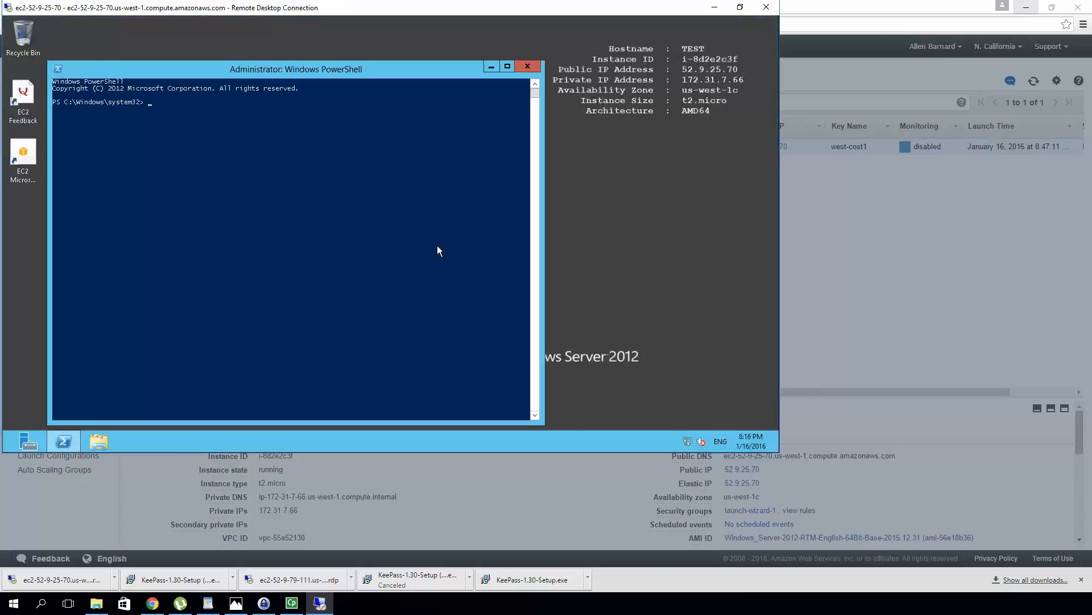
left_click(528, 66)
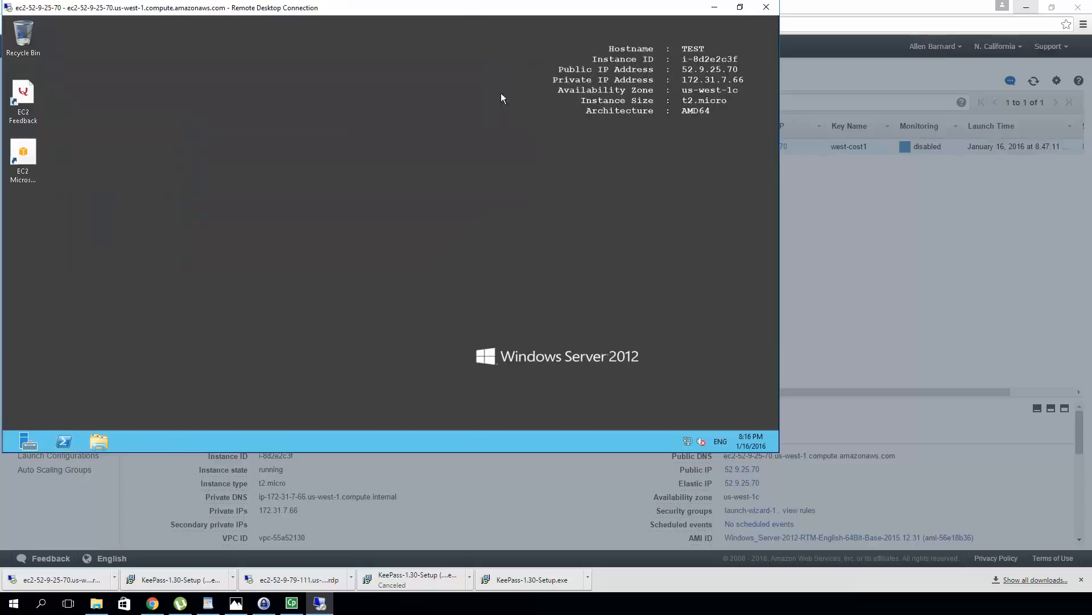
left_click(23, 448)
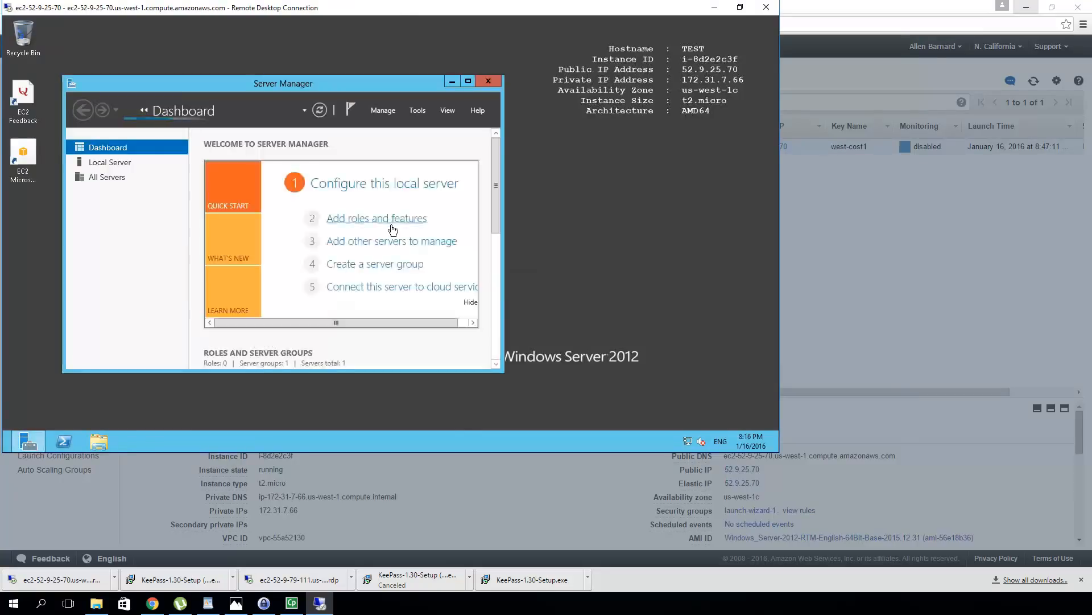
Launch Computer Management from Server Manager's Tools menu
left_click(416, 110)
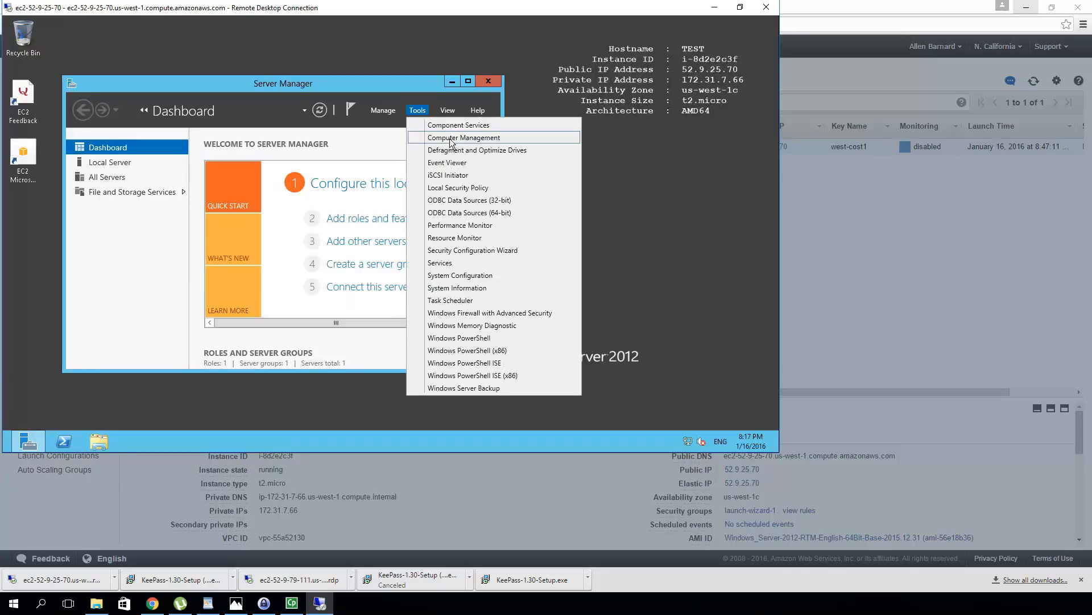
left_click(450, 137)
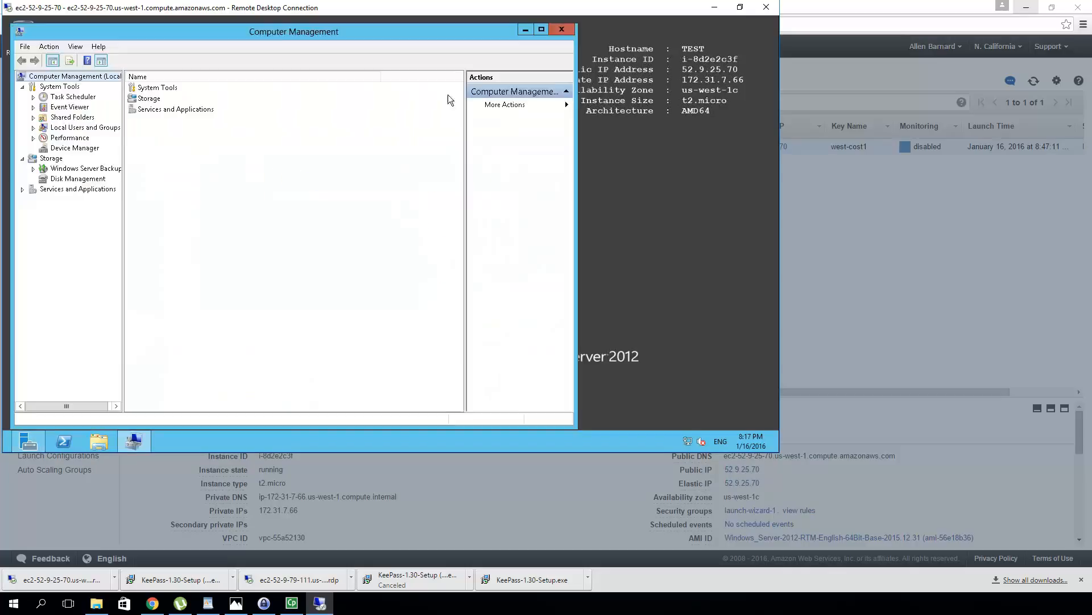
Disable the built-in Administrator account through its Properties under Local Users and Groups > Users
left_click(79, 130)
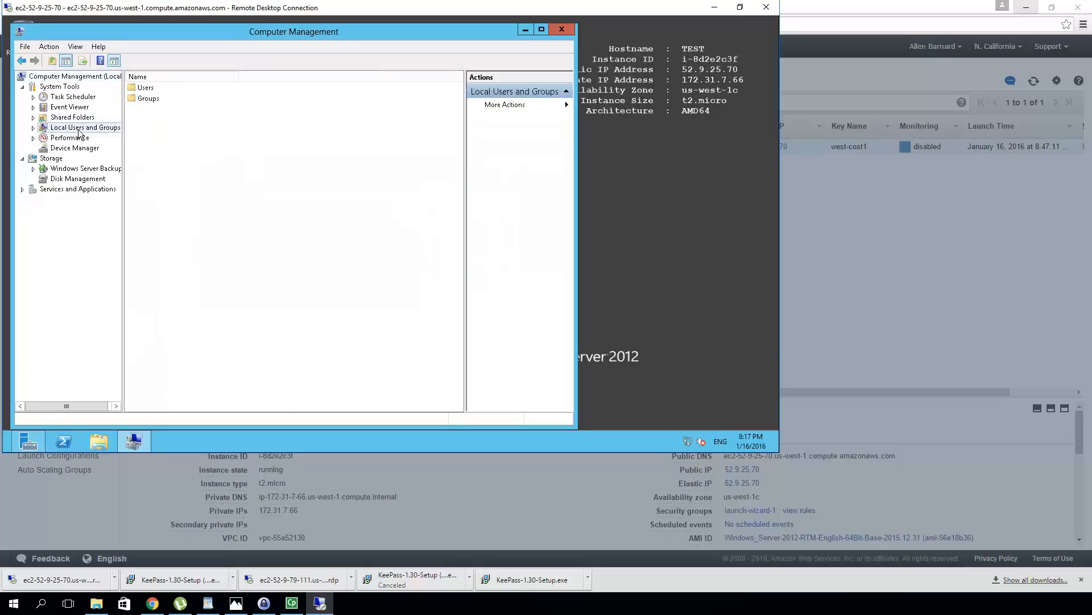
double_click(145, 93)
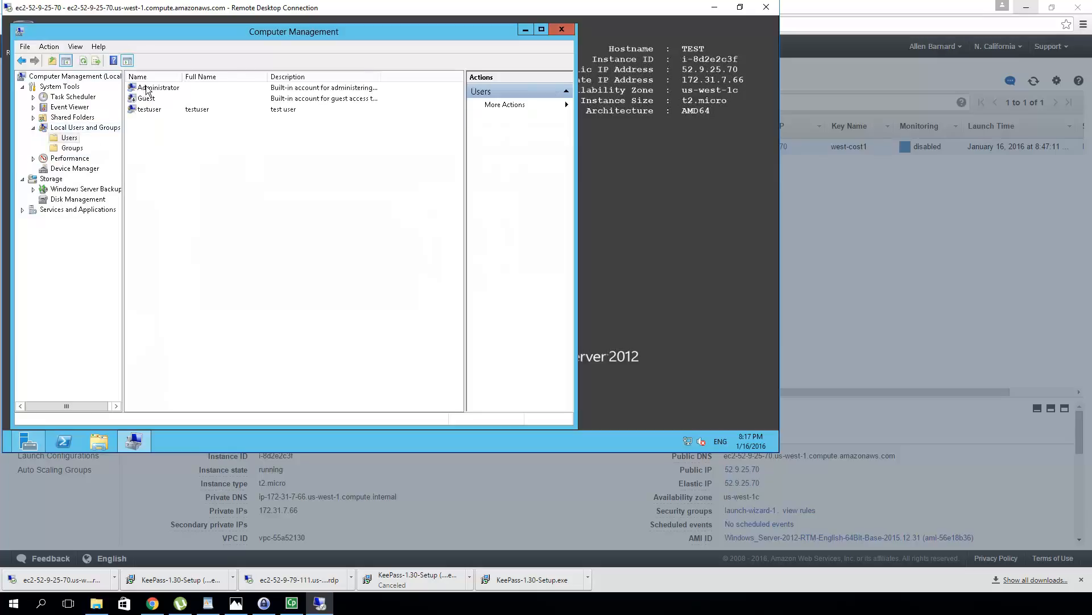
left_click(147, 88)
right_click(146, 88)
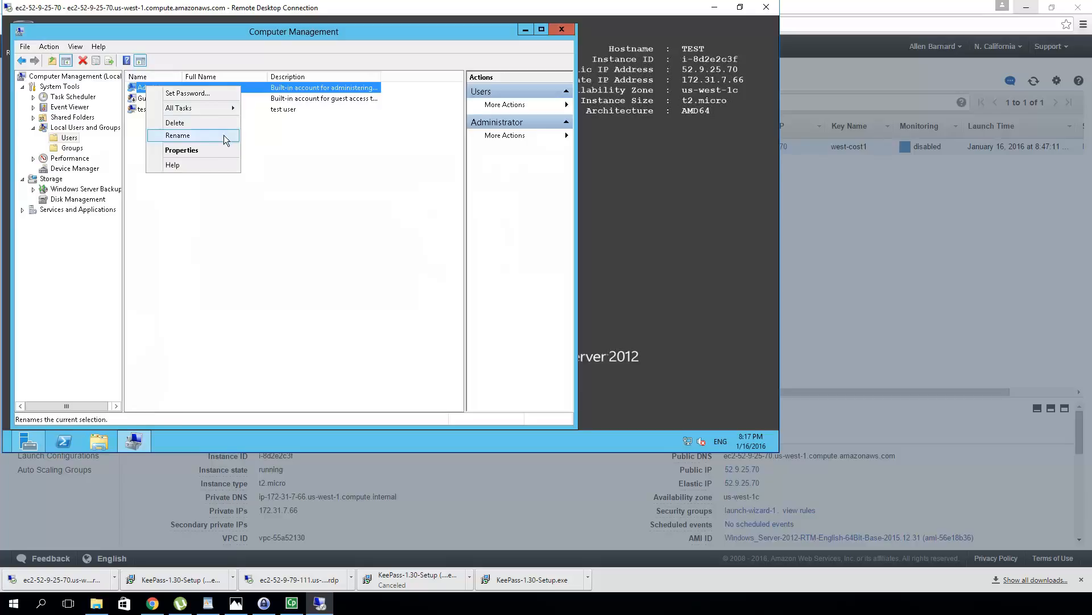
left_click(223, 149)
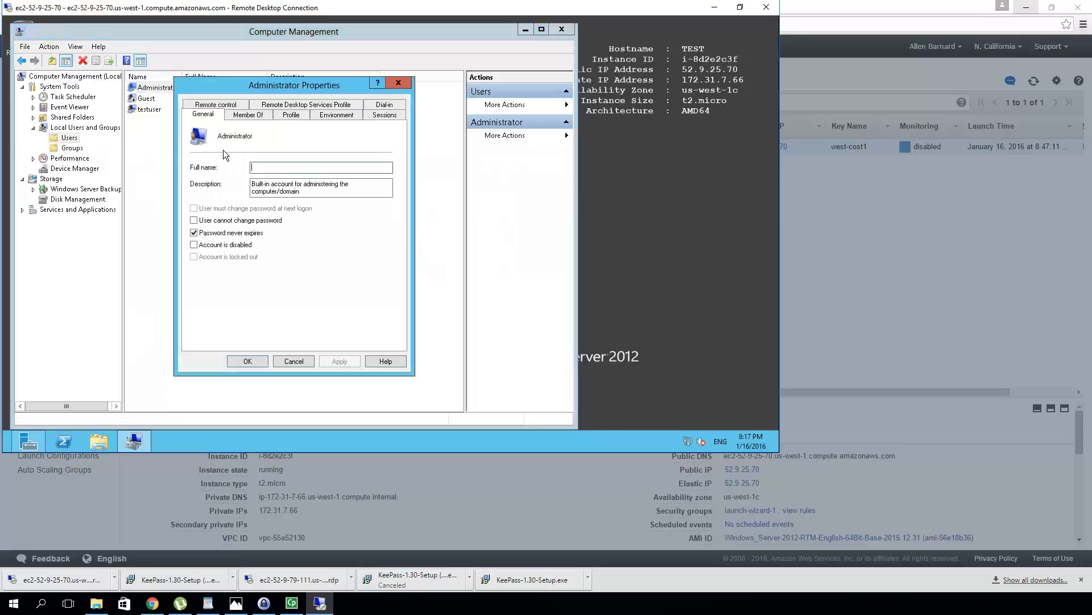
left_click(194, 245)
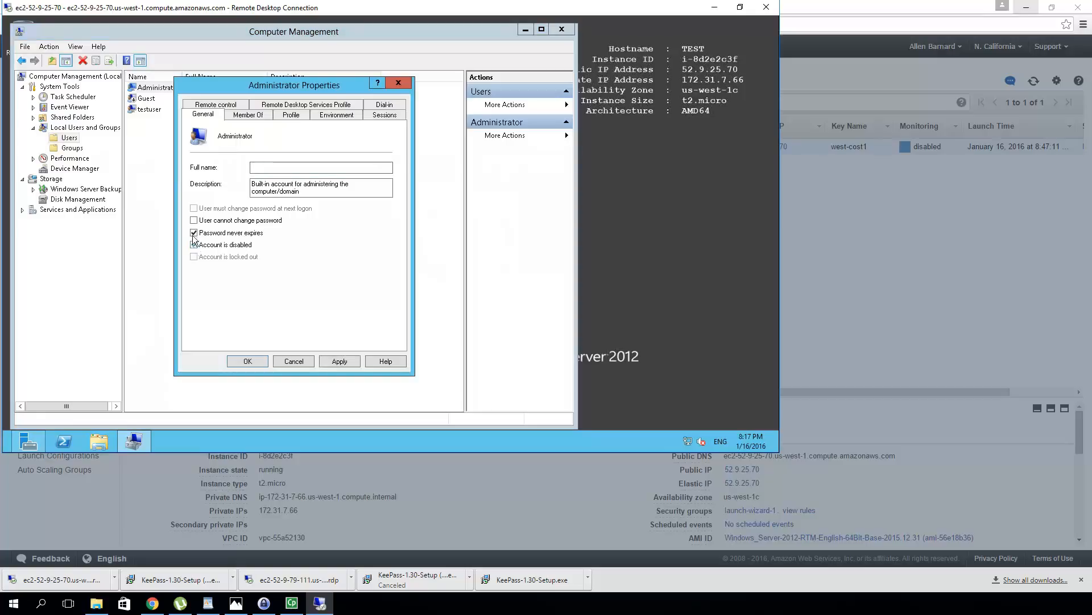
left_click(194, 232)
left_click(248, 361)
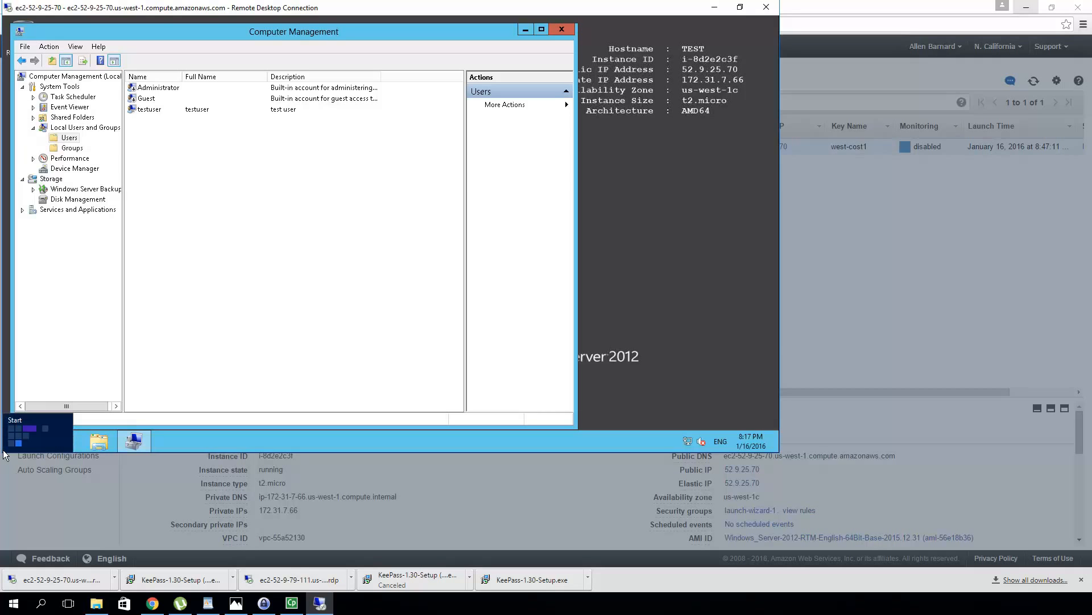
Find Control Panel by searching 'contr', view it as small icons, and open Windows Update
left_click(4, 452)
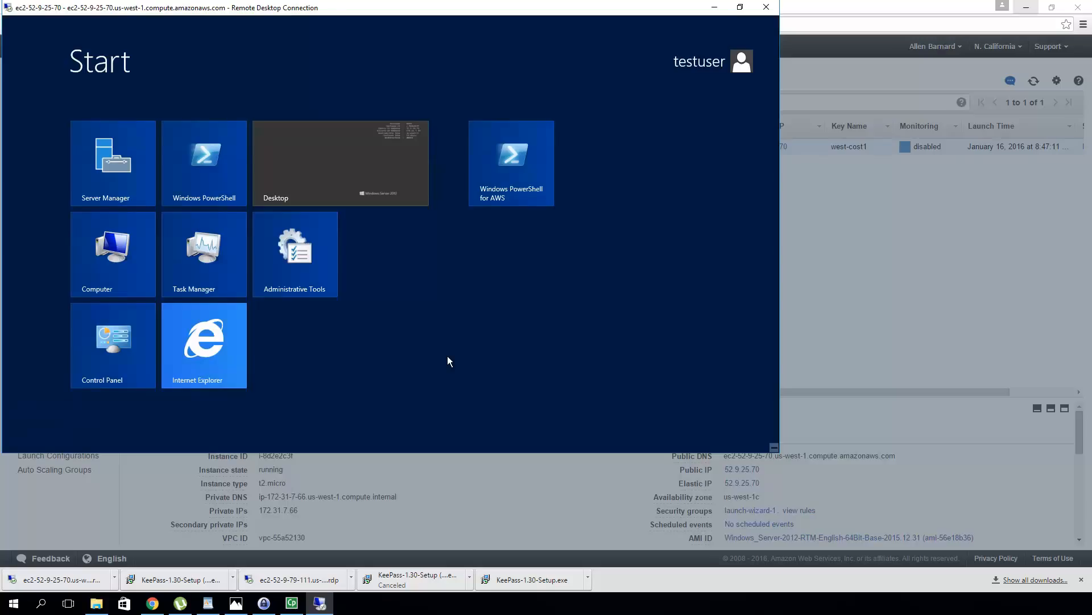
type("co")
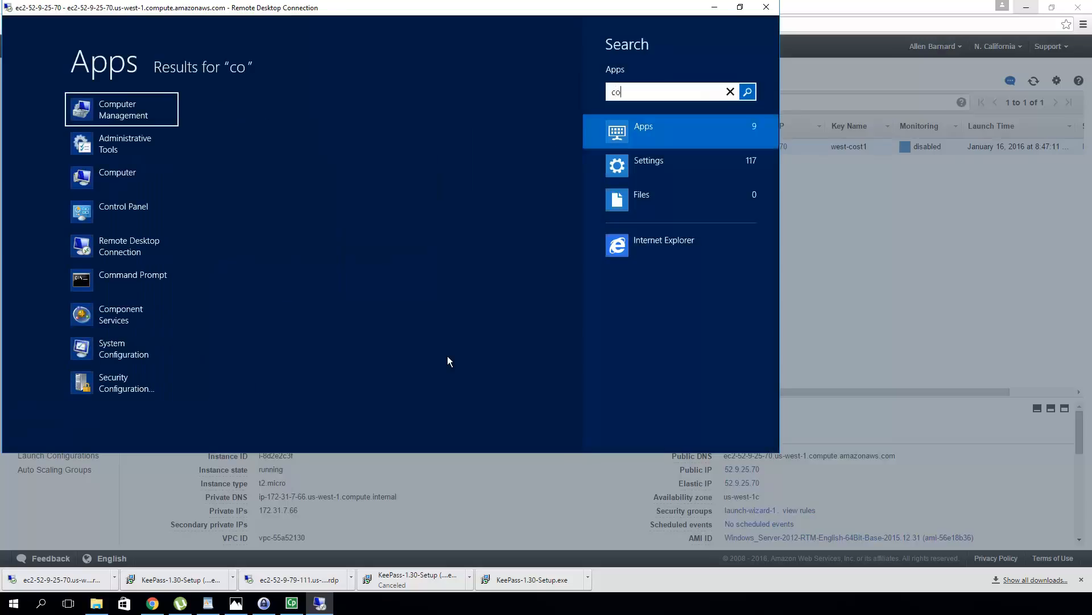
type("ntr")
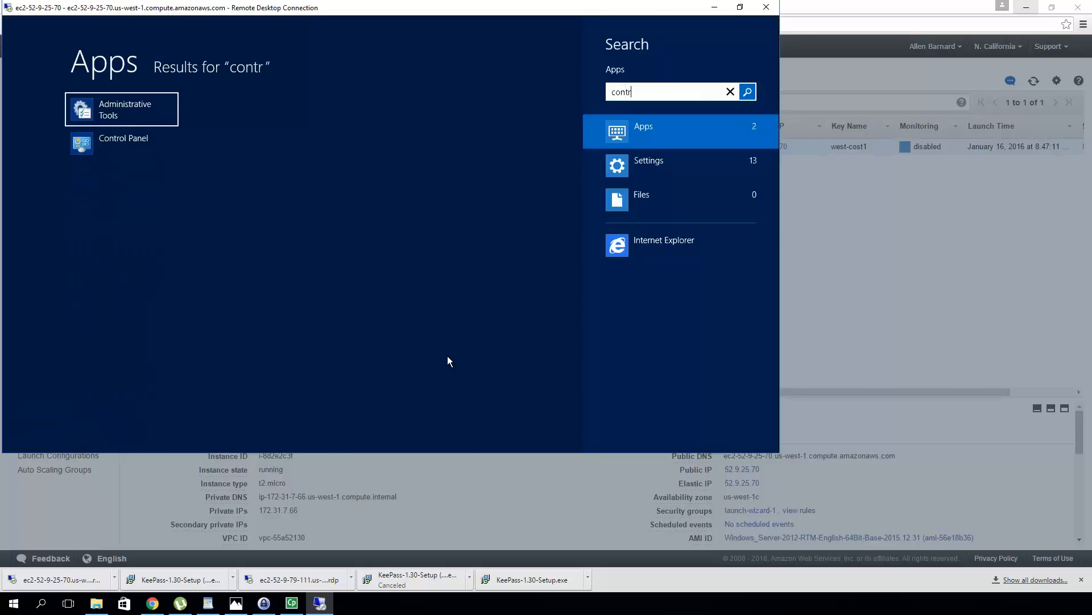
left_click(85, 142)
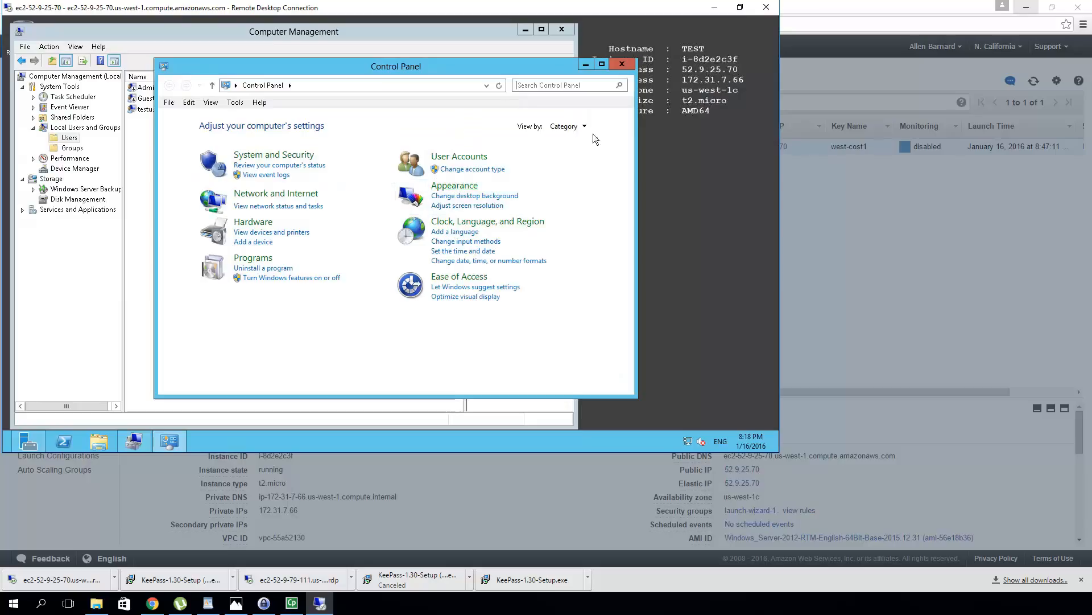
left_click(583, 126)
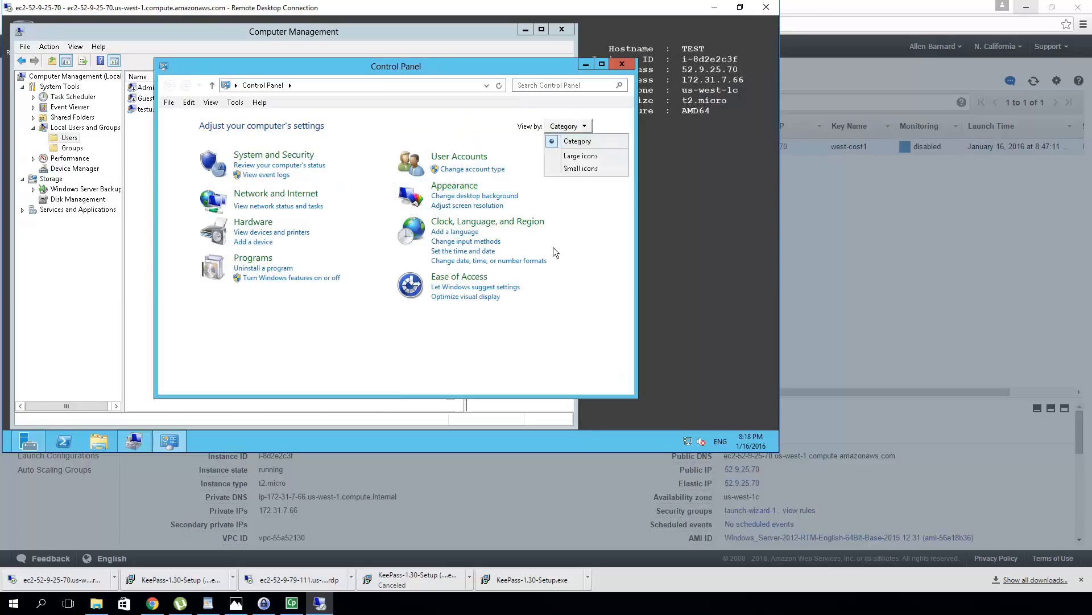
left_click(581, 169)
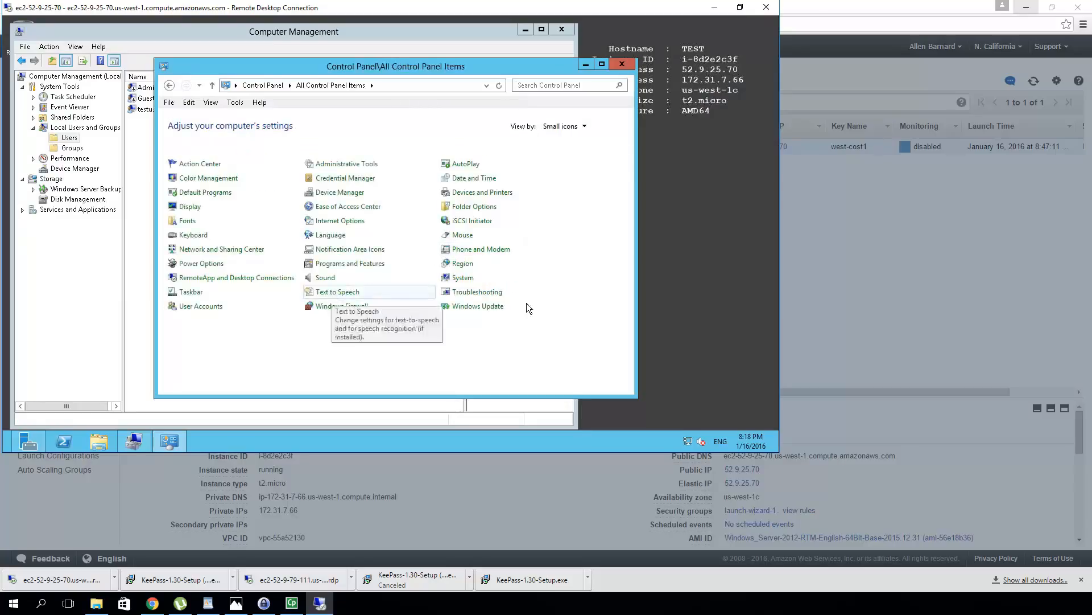
left_click(499, 307)
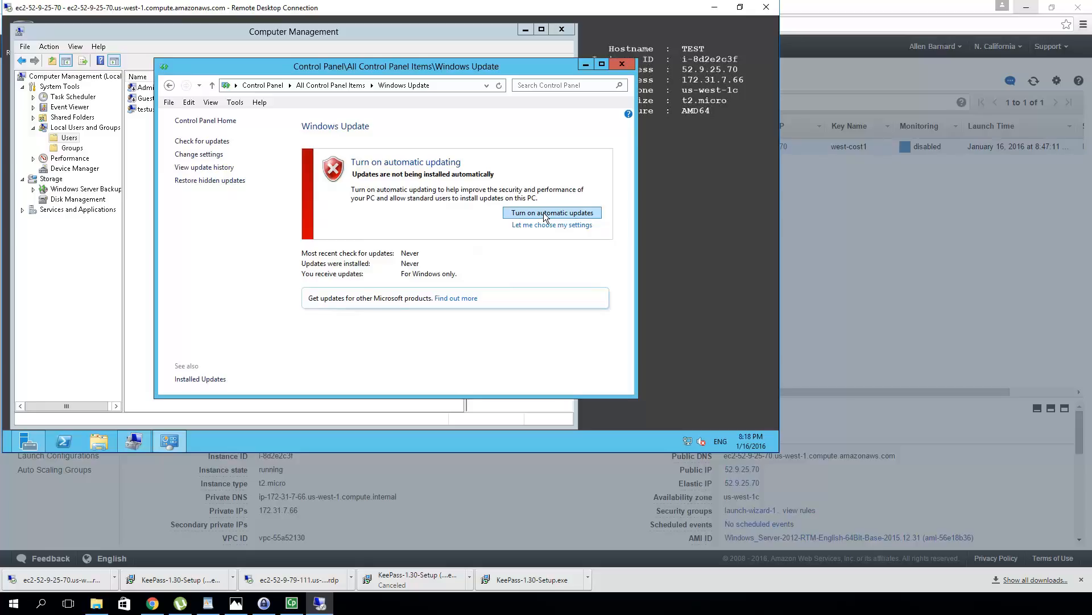
Turn on automatic Windows updates for the server
left_click(544, 213)
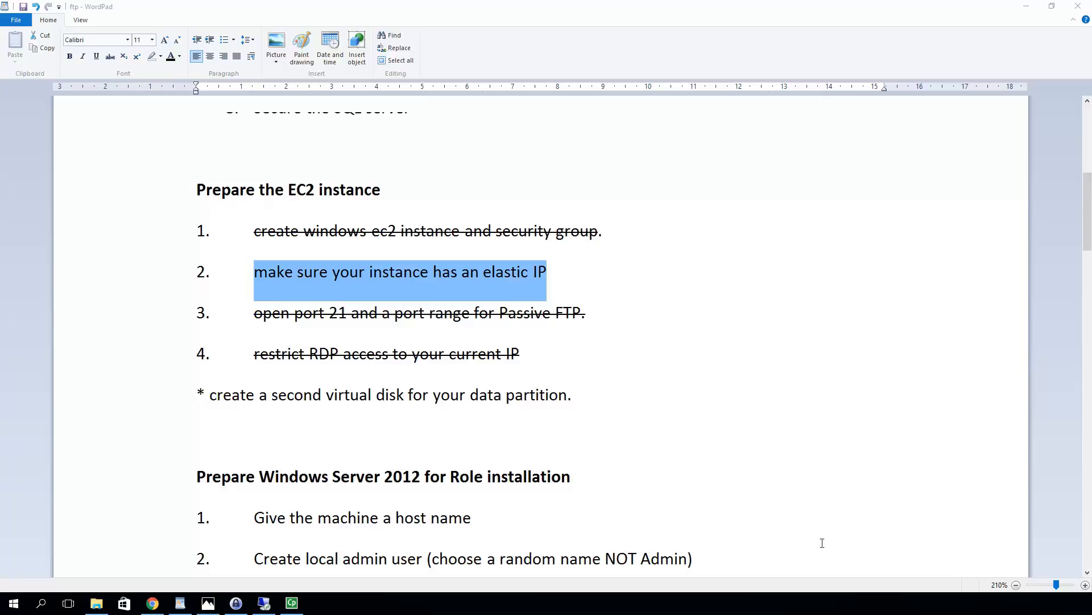
Strike through the elastic IP item in the ftp notes checklist
left_click(113, 59)
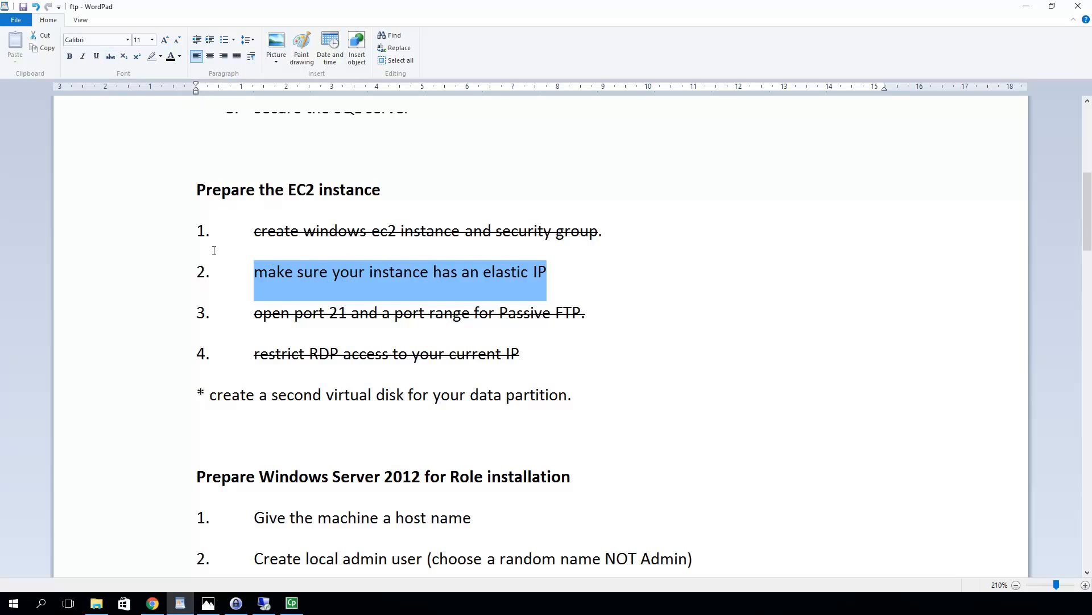
scroll(326, 324, "down", 4)
scroll(326, 322, "up", 6)
scroll(327, 322, "down", 3)
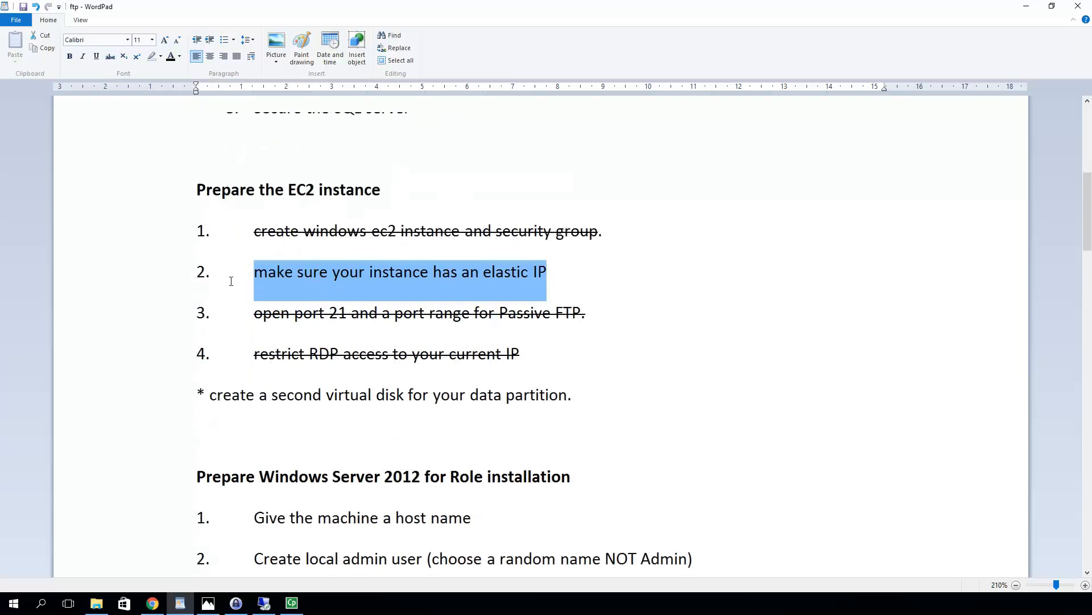
left_click(110, 57)
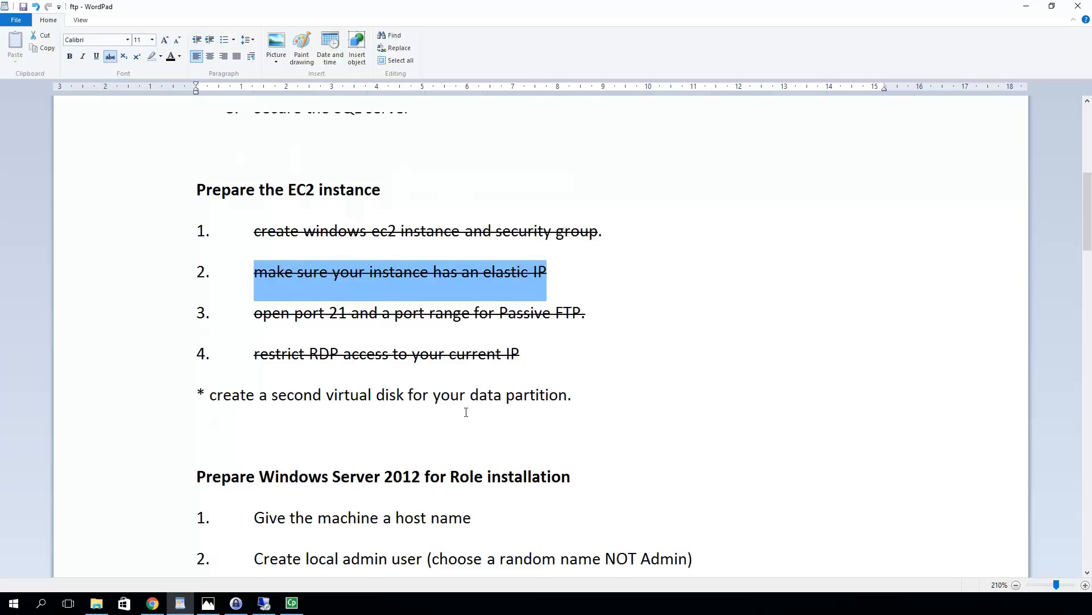
scroll(312, 496, "down", 3)
scroll(312, 496, "down", 2)
scroll(312, 496, "up", 2)
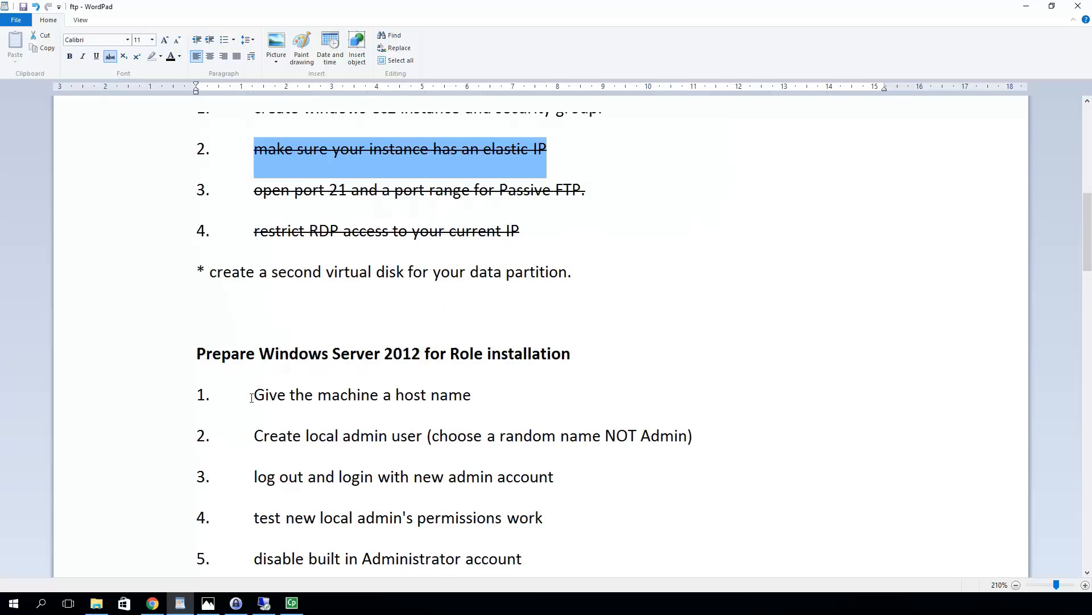
Strike through checklist items 3–6, through 'install windows updates'
left_click_drag(252, 397, 705, 453)
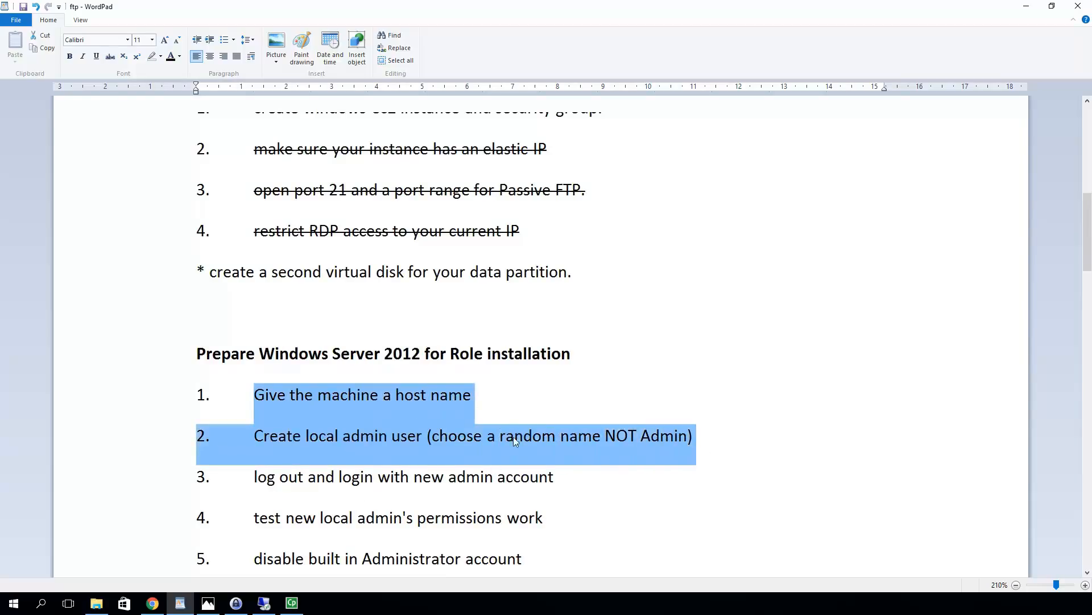
left_click(581, 486)
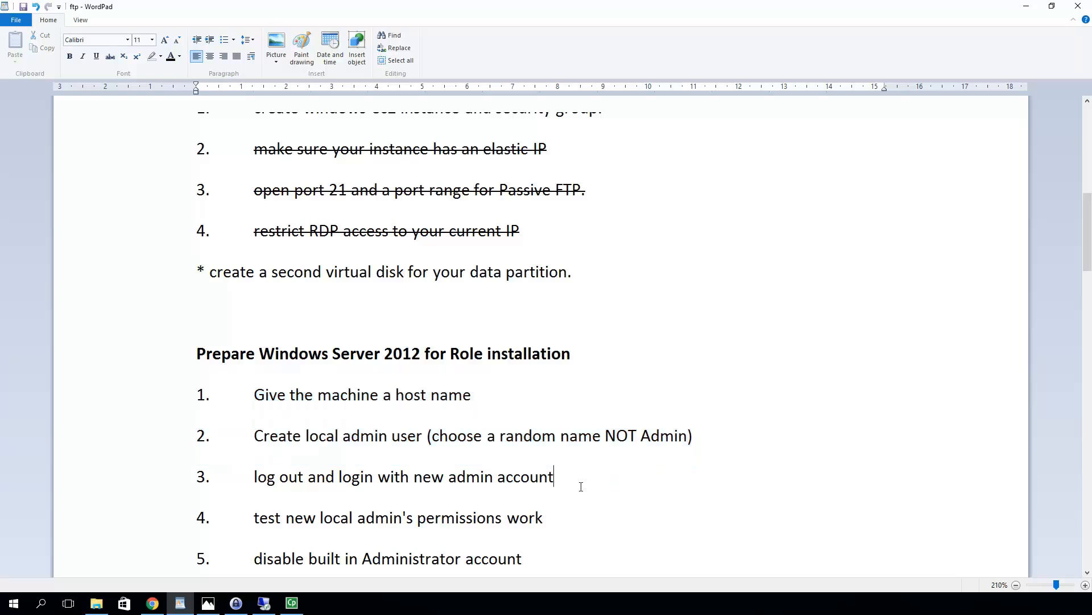
scroll(549, 521, "down", 3)
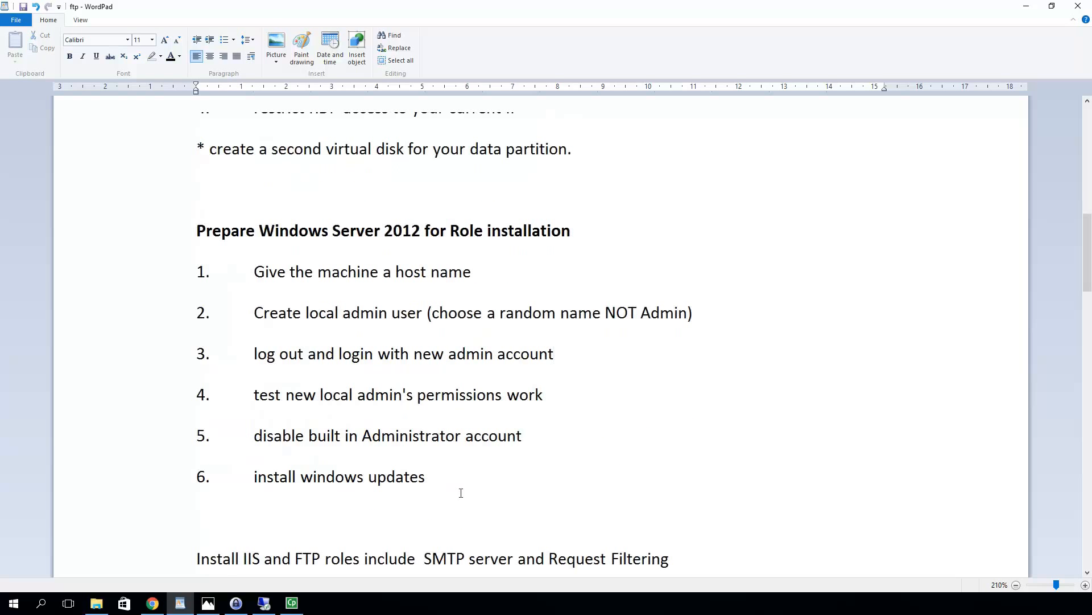
left_click_drag(428, 484, 254, 271)
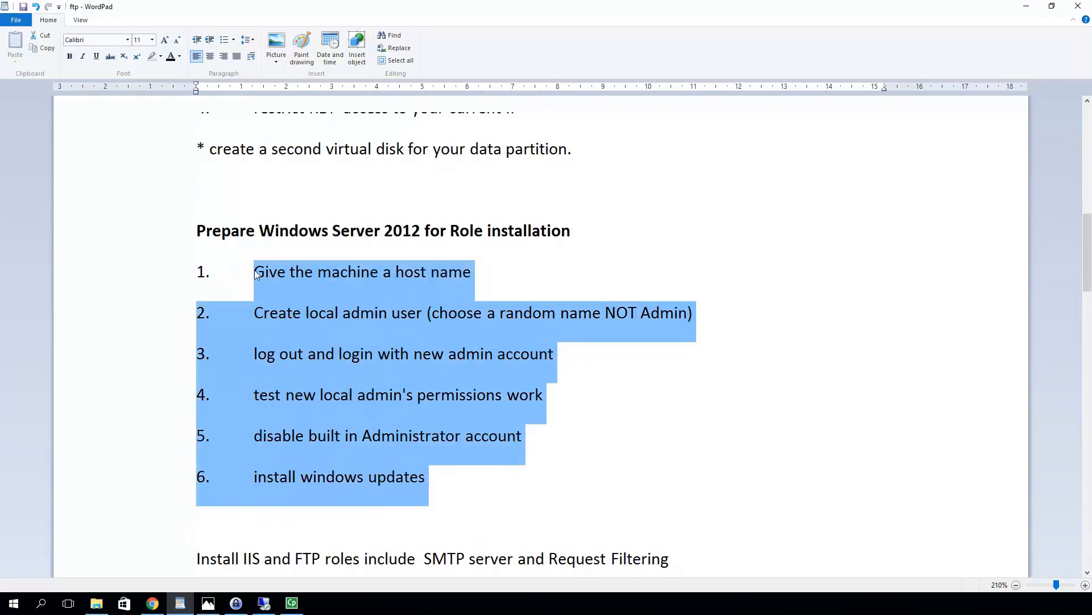
left_click(110, 56)
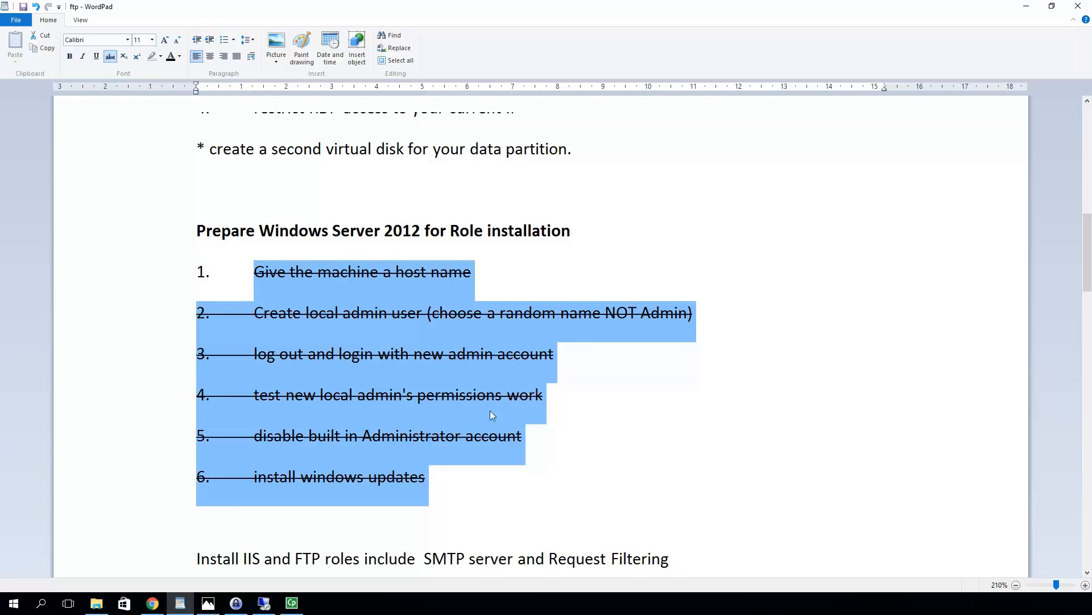
scroll(481, 432, "down", 1)
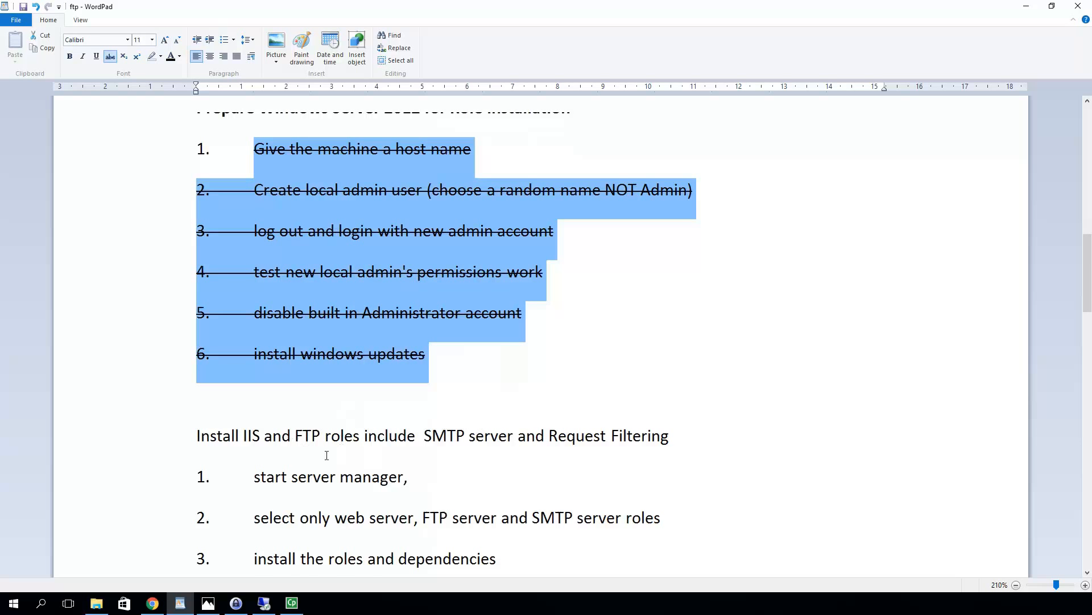
left_click(389, 421)
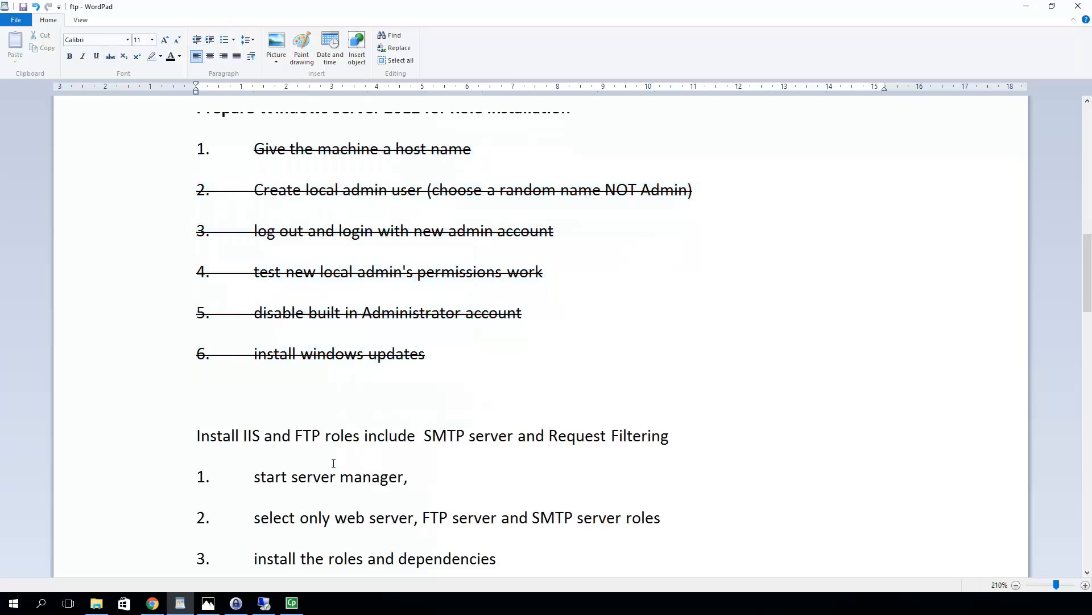
scroll(275, 462, "down", 1)
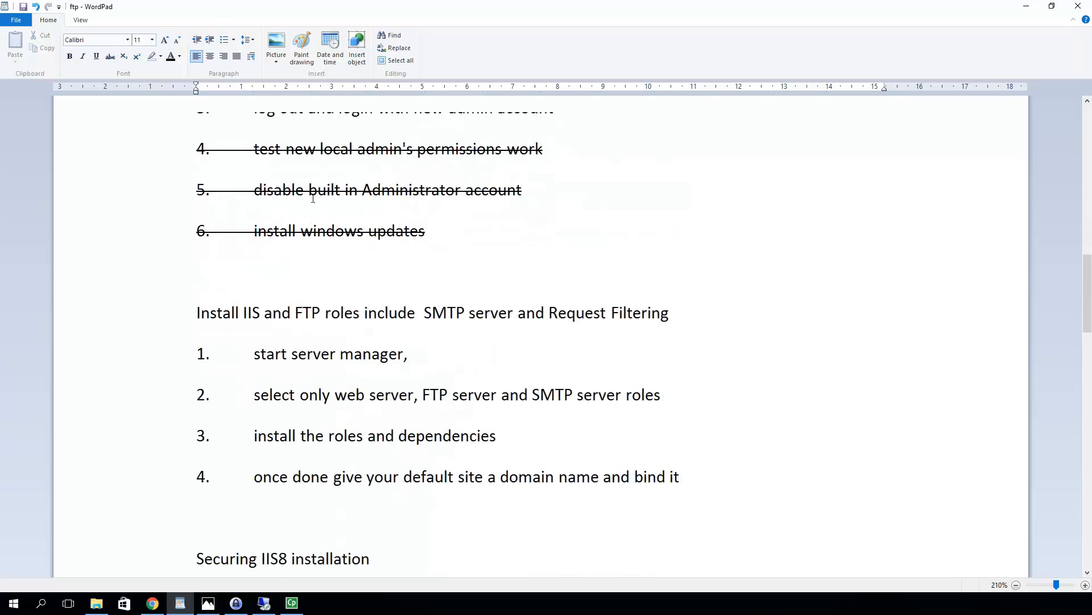
scroll(311, 216, "up", 1)
scroll(285, 324, "up", 1)
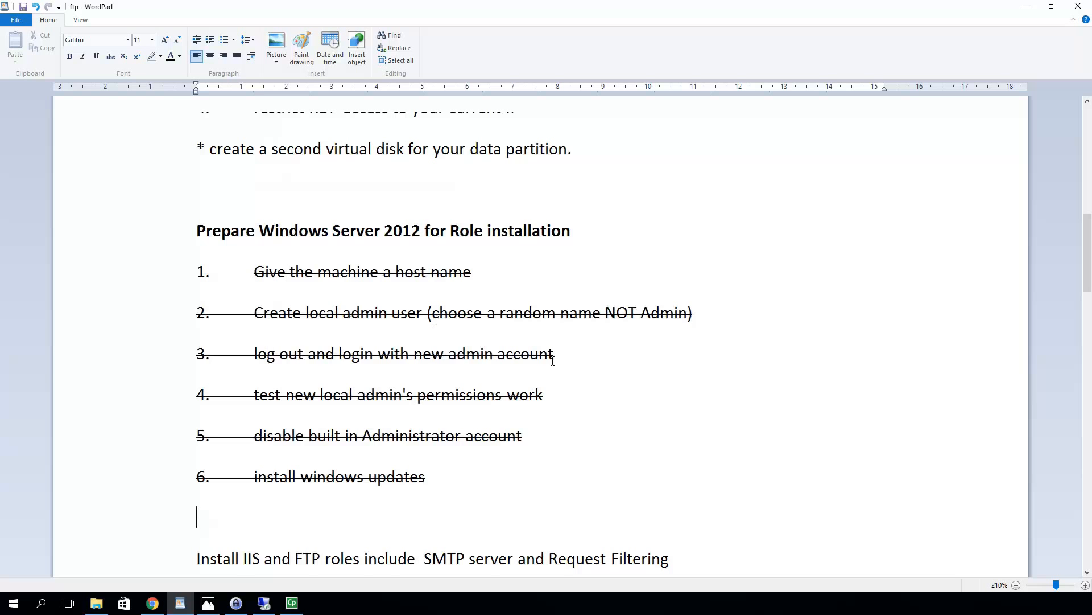
scroll(532, 370, "down", 3)
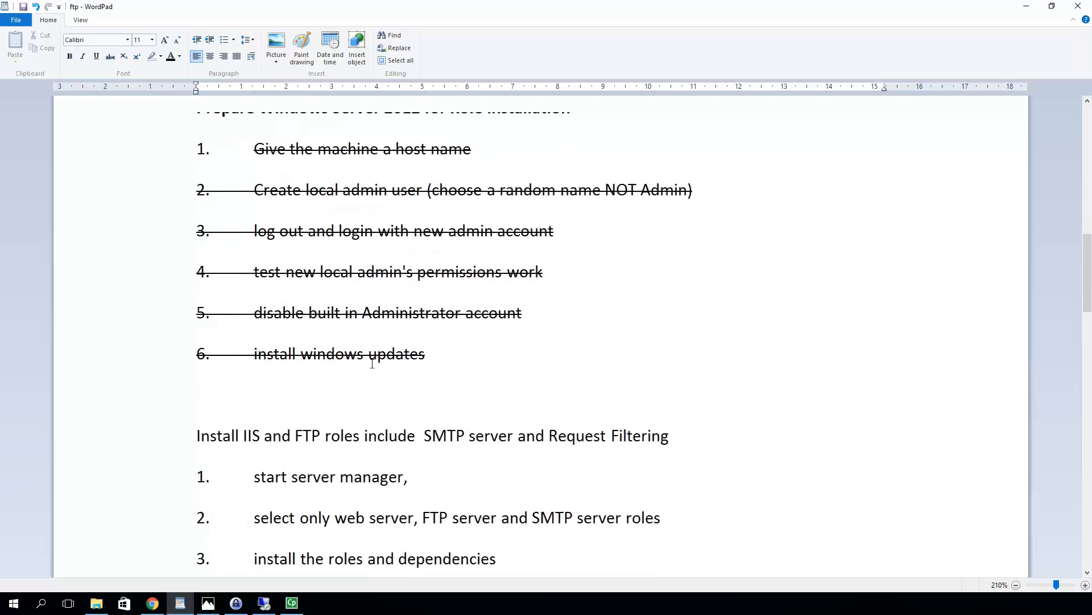
scroll(379, 363, "down", 3)
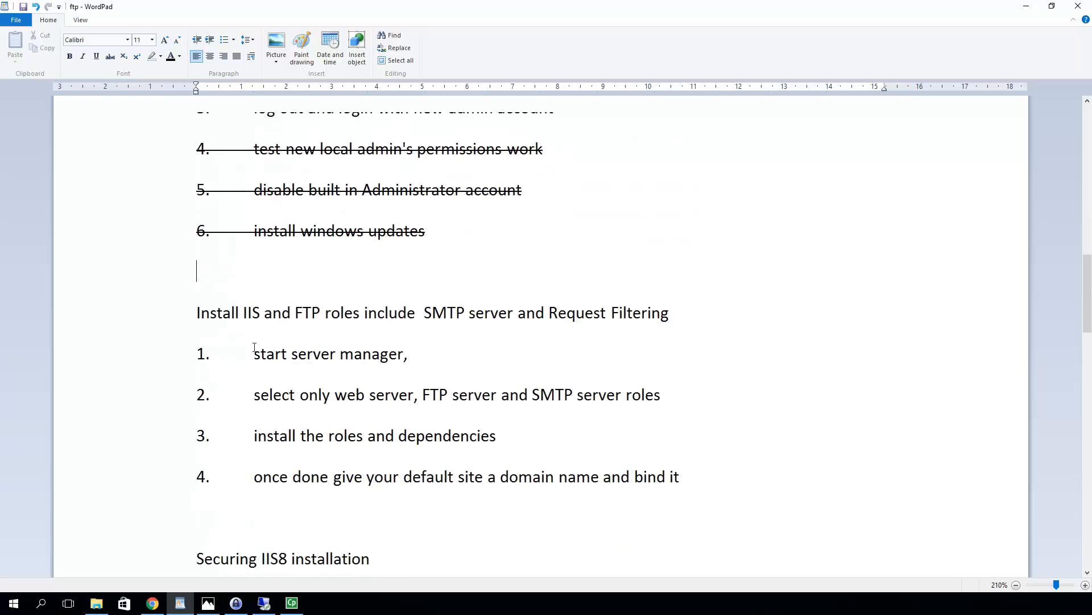
mouse_move(269, 608)
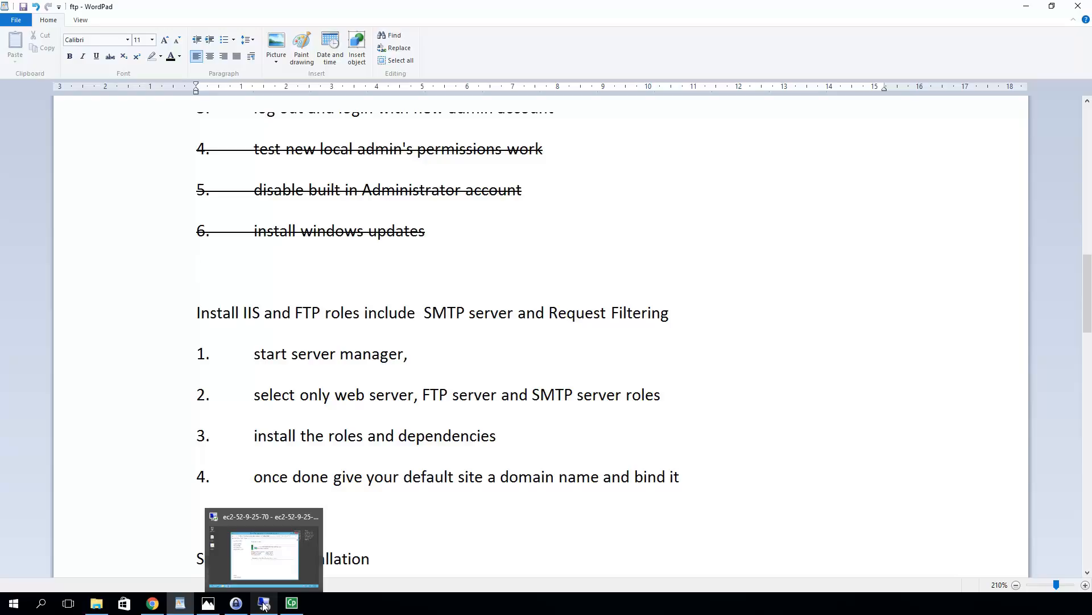
Close the remote server's Windows Update window to reveal Server Manager
left_click(265, 605)
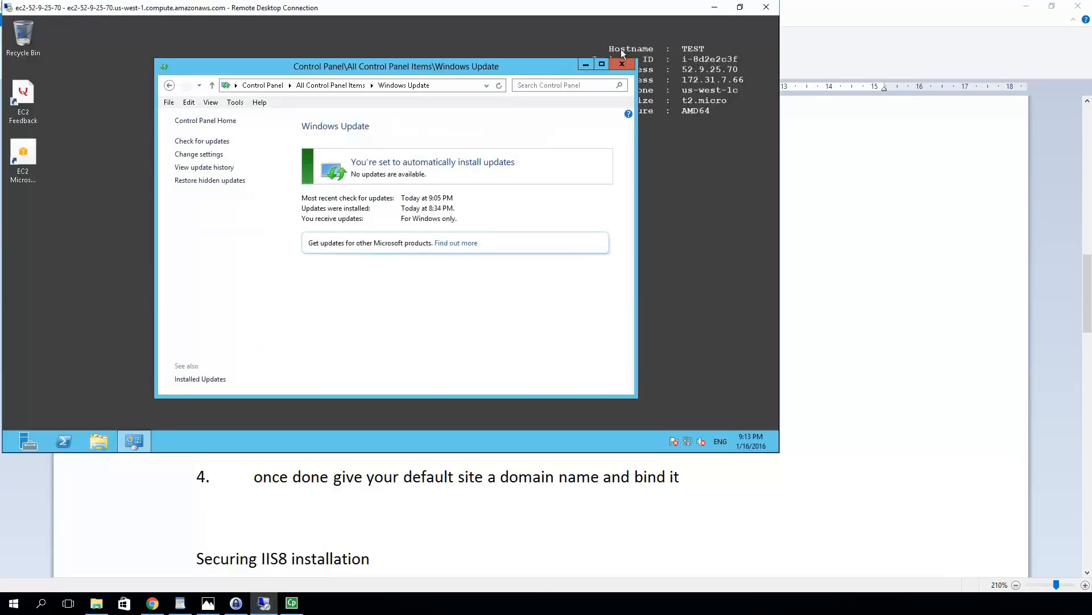
left_click(622, 64)
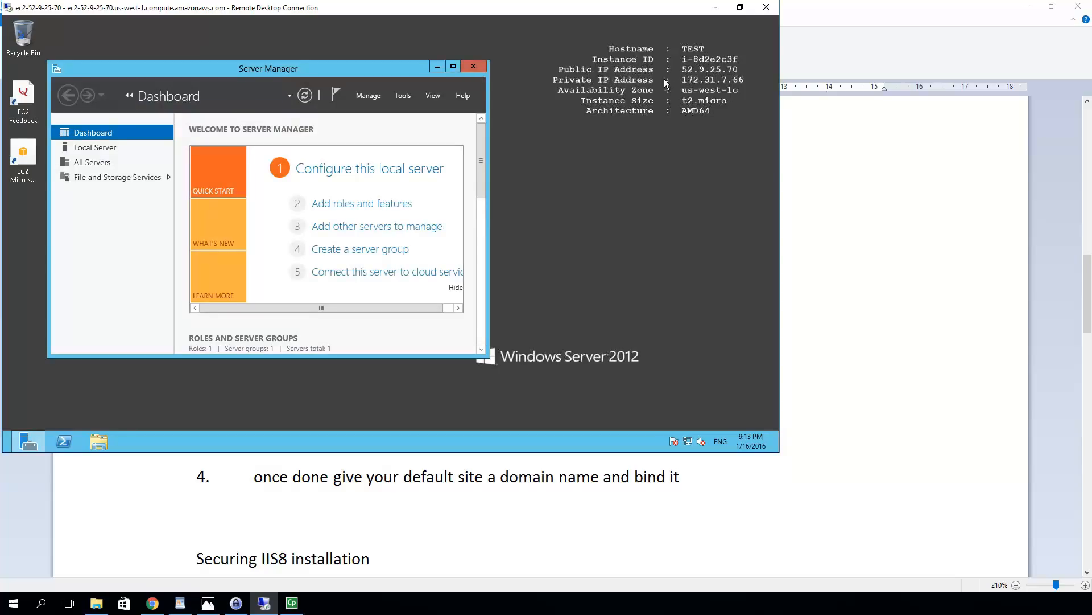
Maximize Server Manager and start a role-based installation targeting the test server
left_click(453, 67)
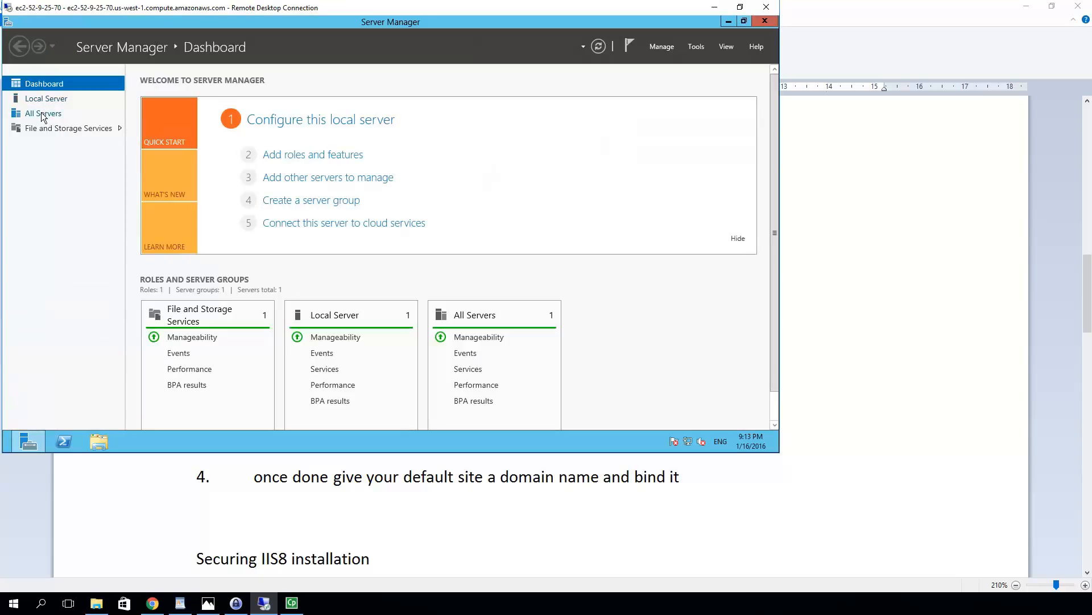
left_click(290, 161)
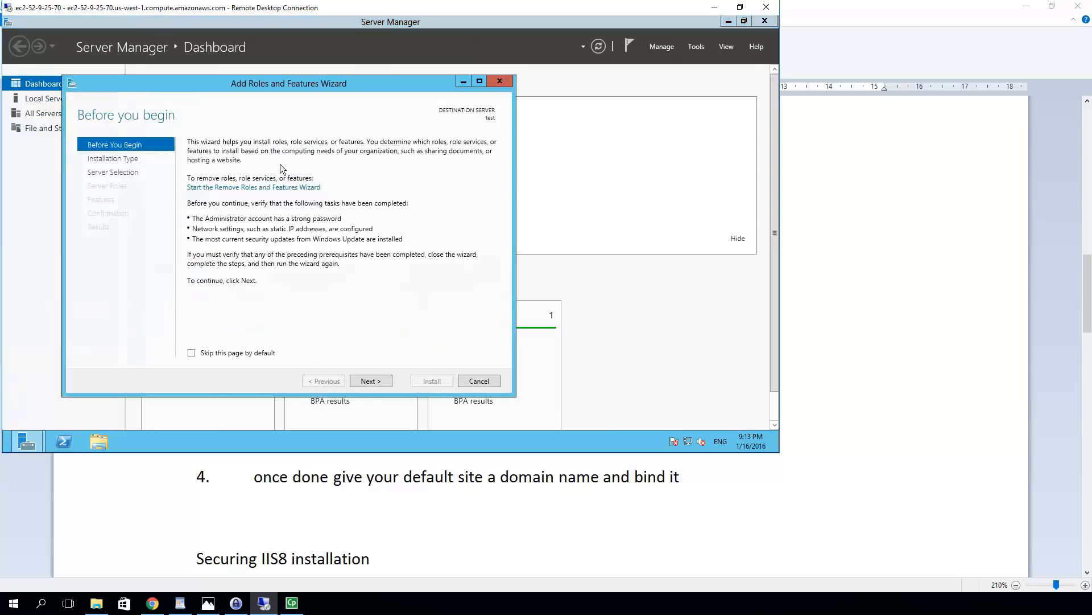
left_click(367, 381)
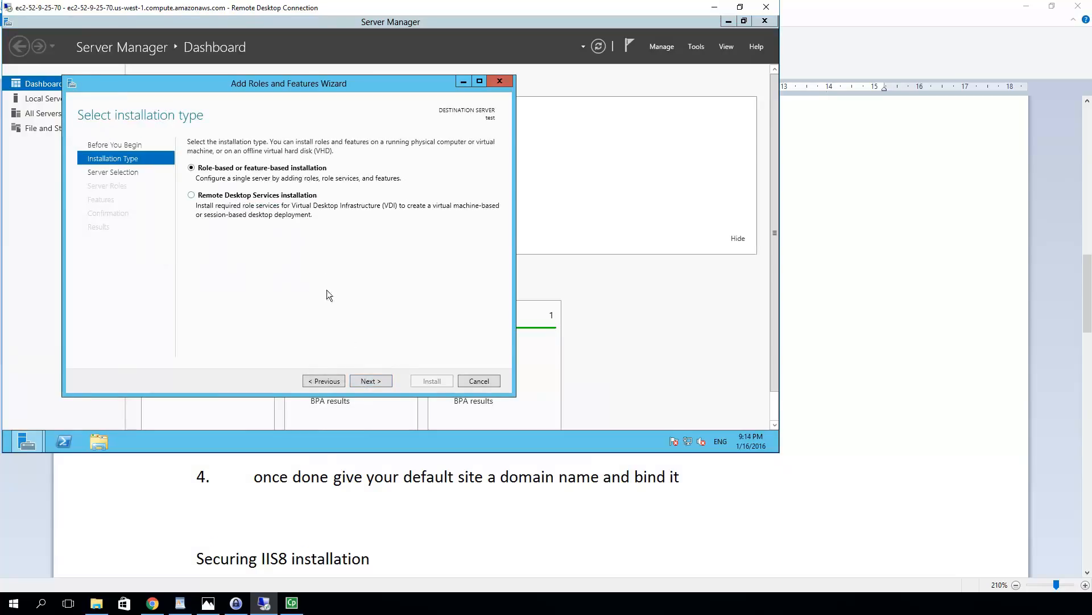
left_click(366, 381)
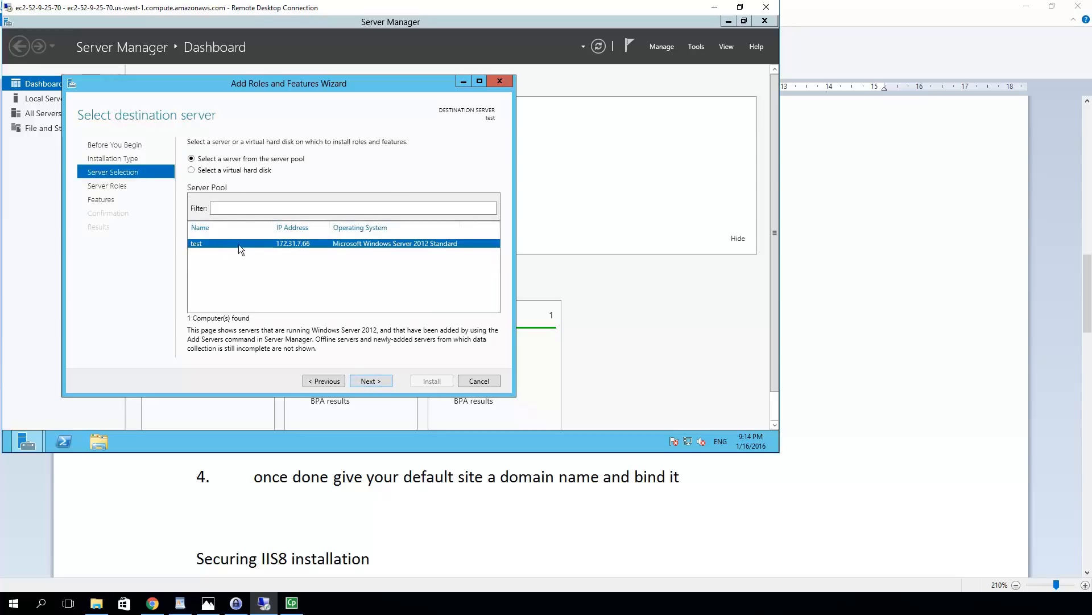
left_click(370, 380)
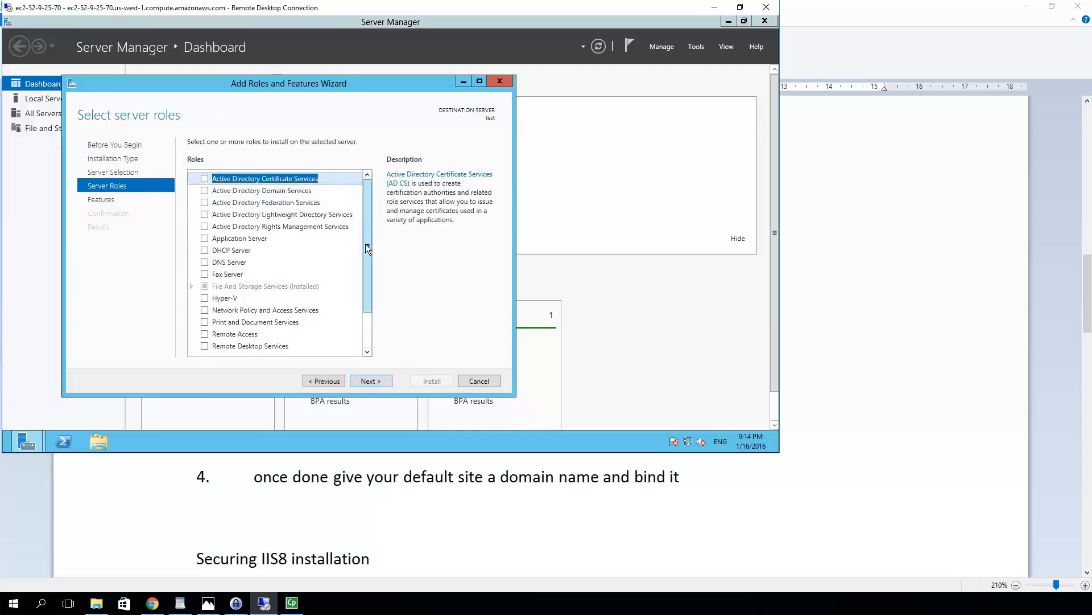
Select the Web Server (IIS) role along with its required management tools
left_click_drag(365, 243, 356, 360)
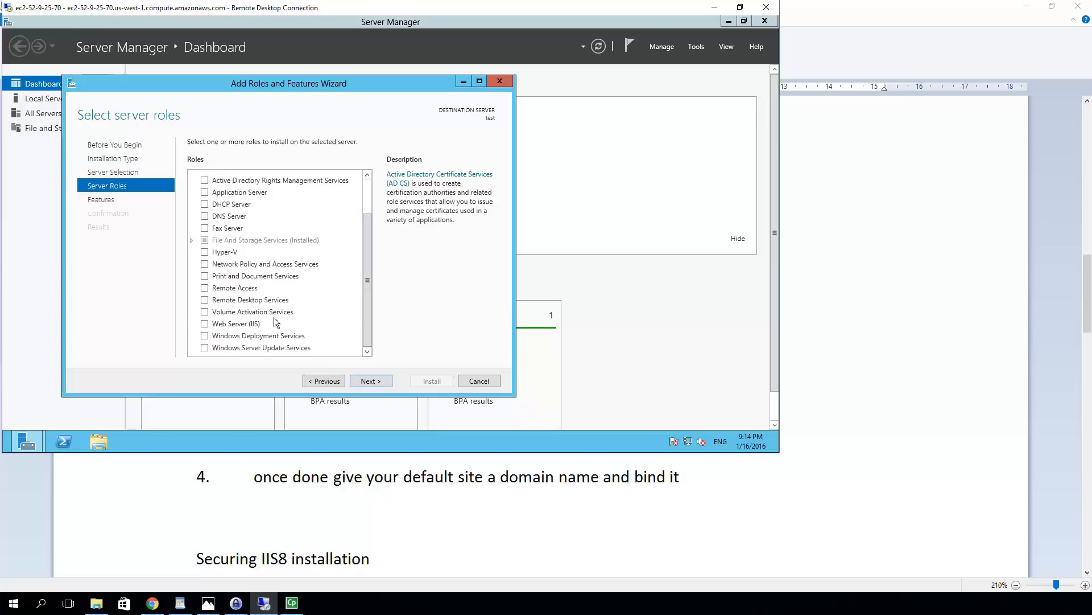
left_click(204, 324)
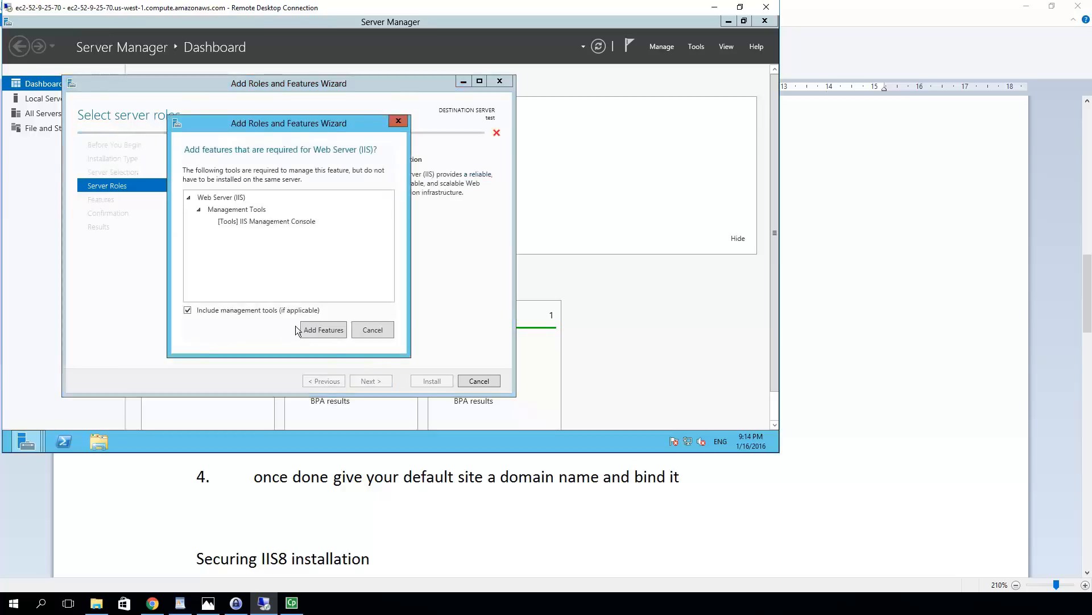
left_click(330, 335)
left_click(321, 330)
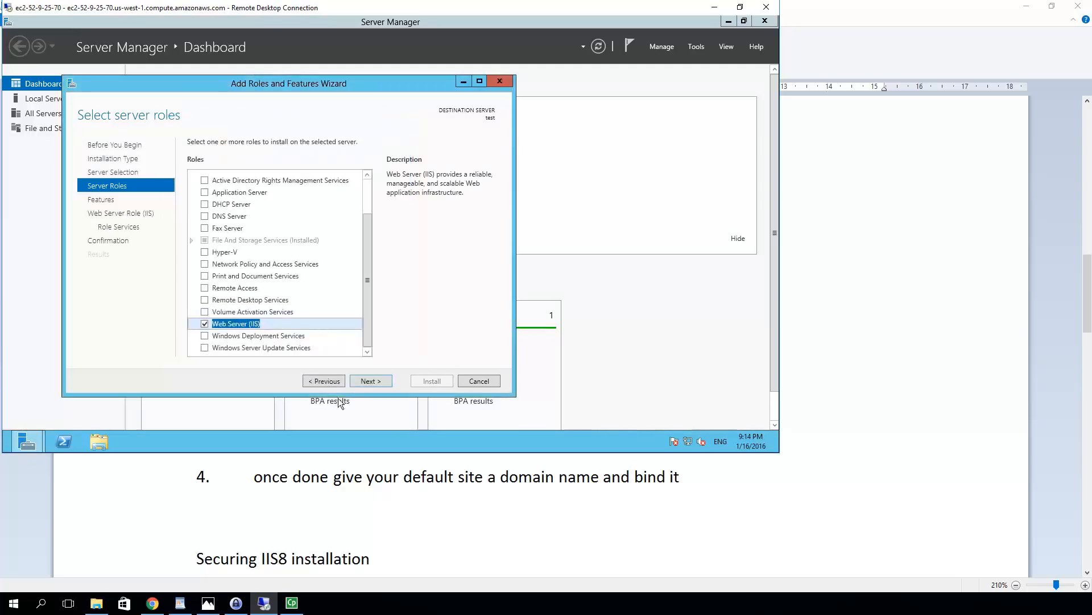
left_click(376, 383)
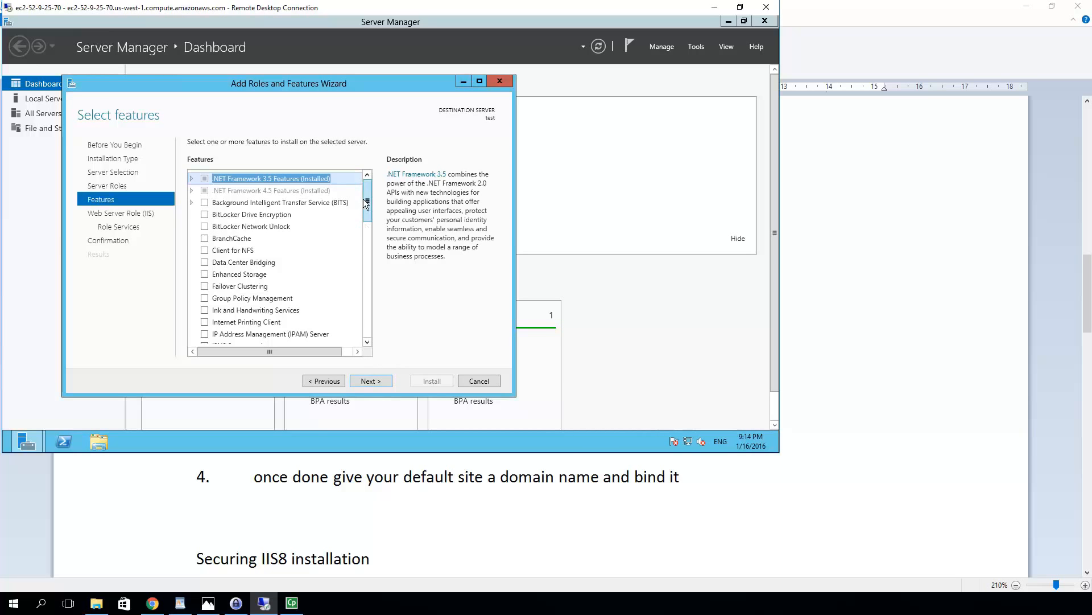
Select the SMTP Server feature along with its required features
left_click_drag(369, 213, 383, 264)
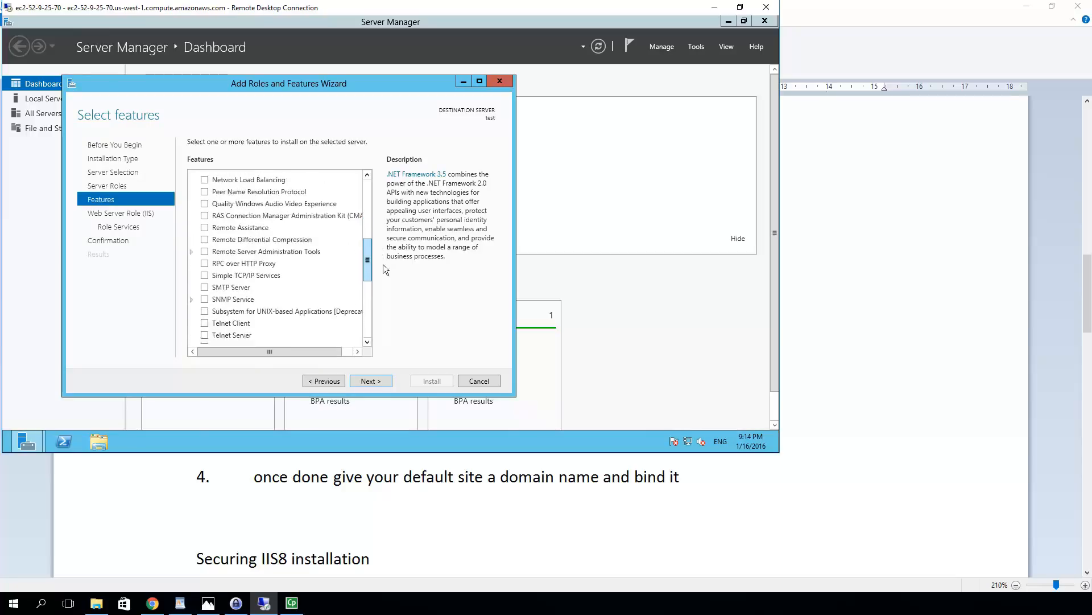
left_click(205, 288)
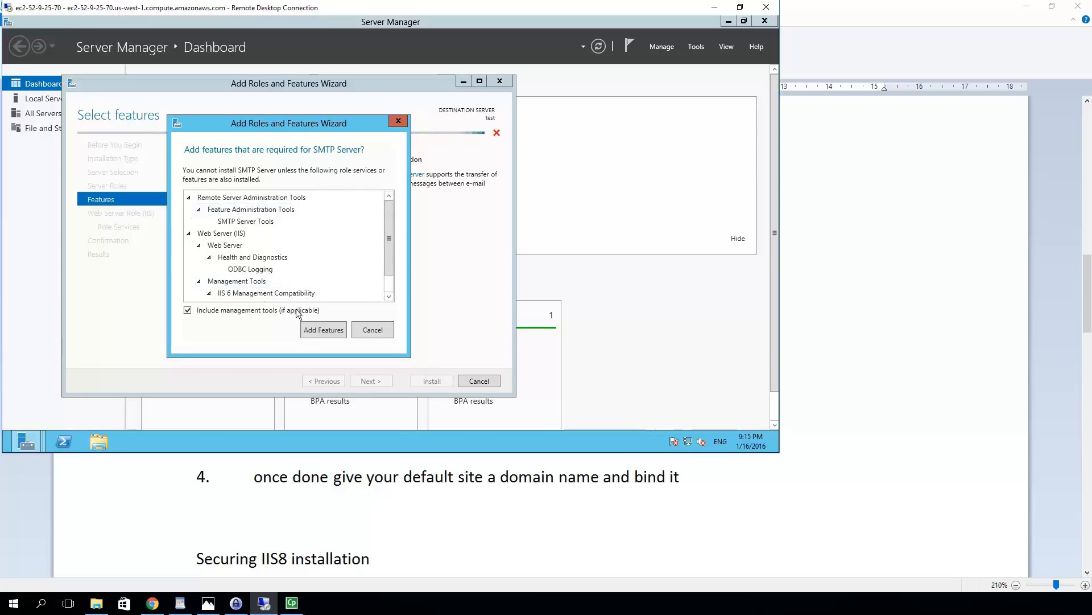
left_click(327, 332)
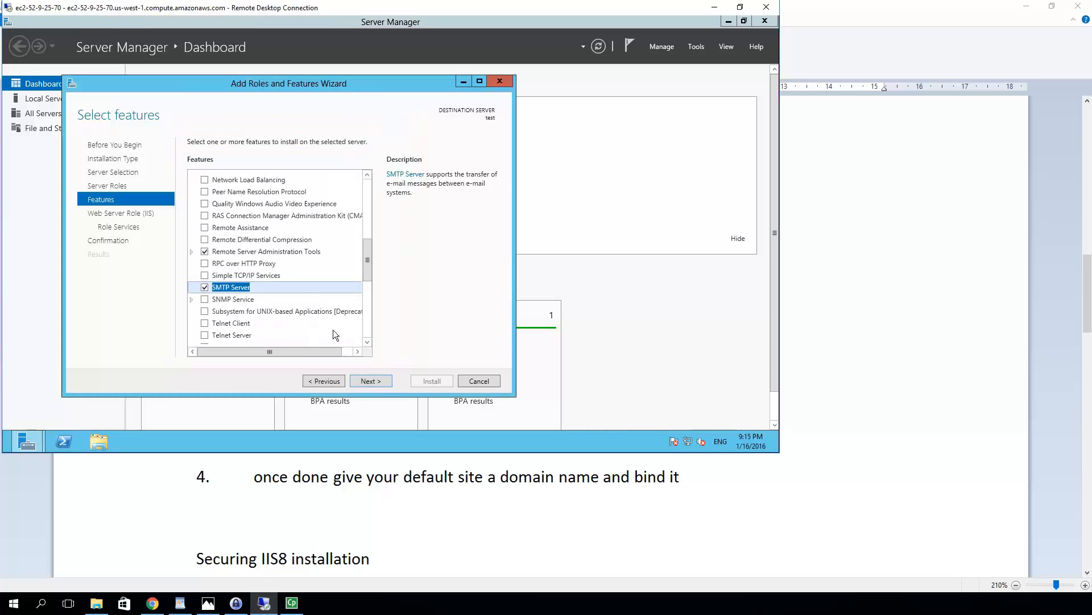
left_click_drag(366, 261, 368, 323)
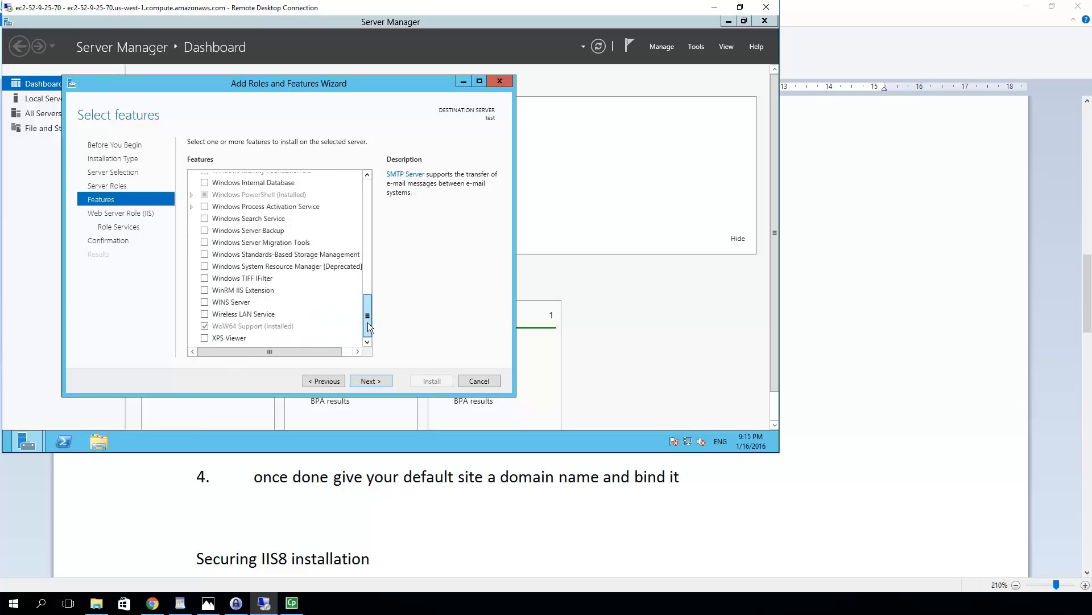
left_click(370, 381)
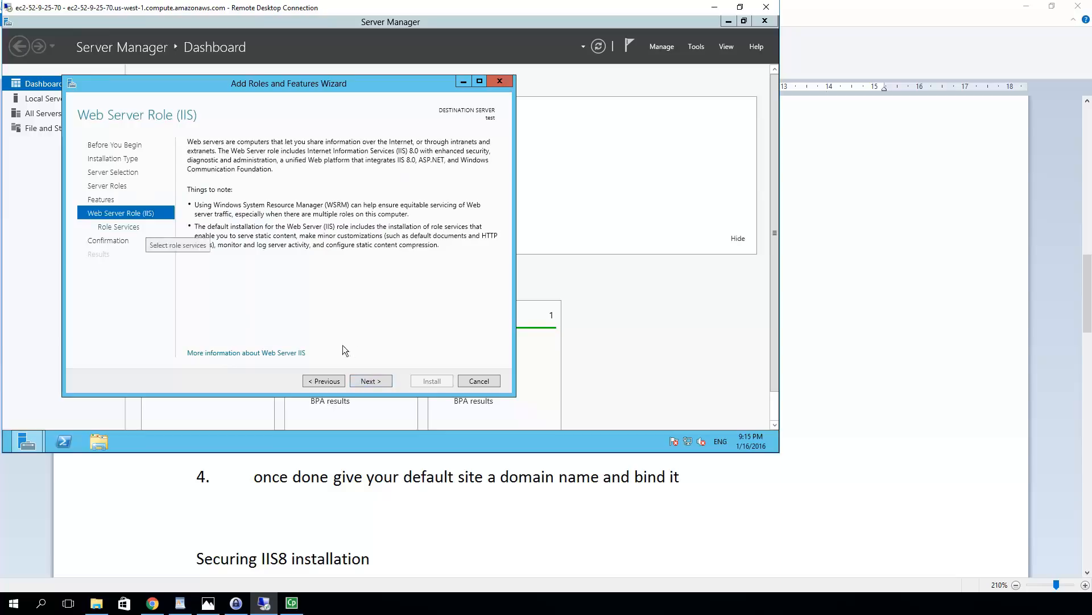
Add IP and Domain Restrictions and FTP Service to the web server's role services
left_click(360, 381)
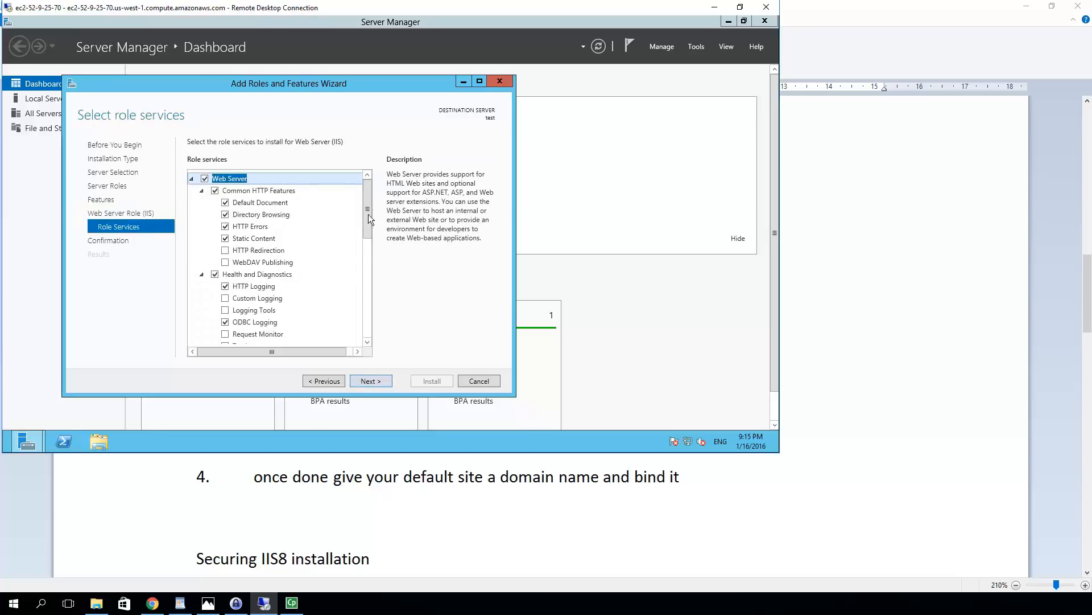
left_click_drag(367, 220, 367, 278)
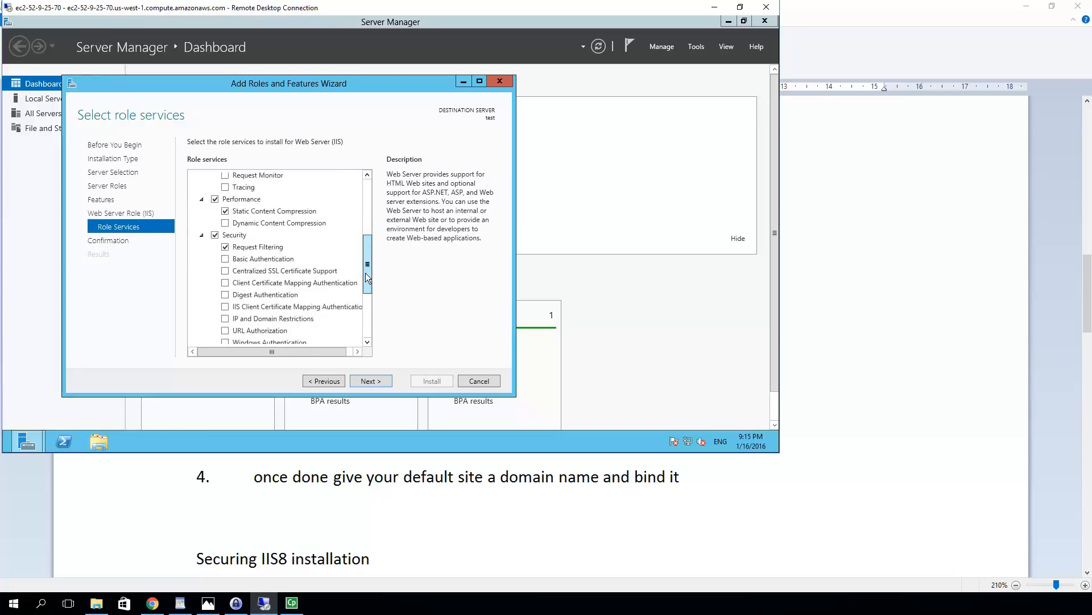
left_click(224, 319)
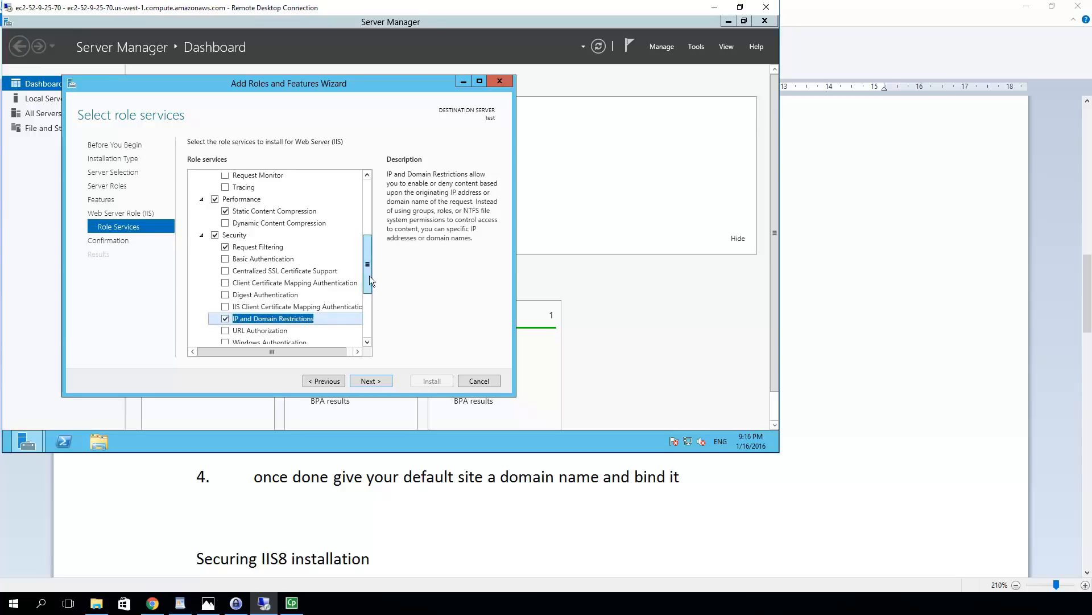
scroll(367, 268, "down", 1)
scroll(372, 290, "down", 1)
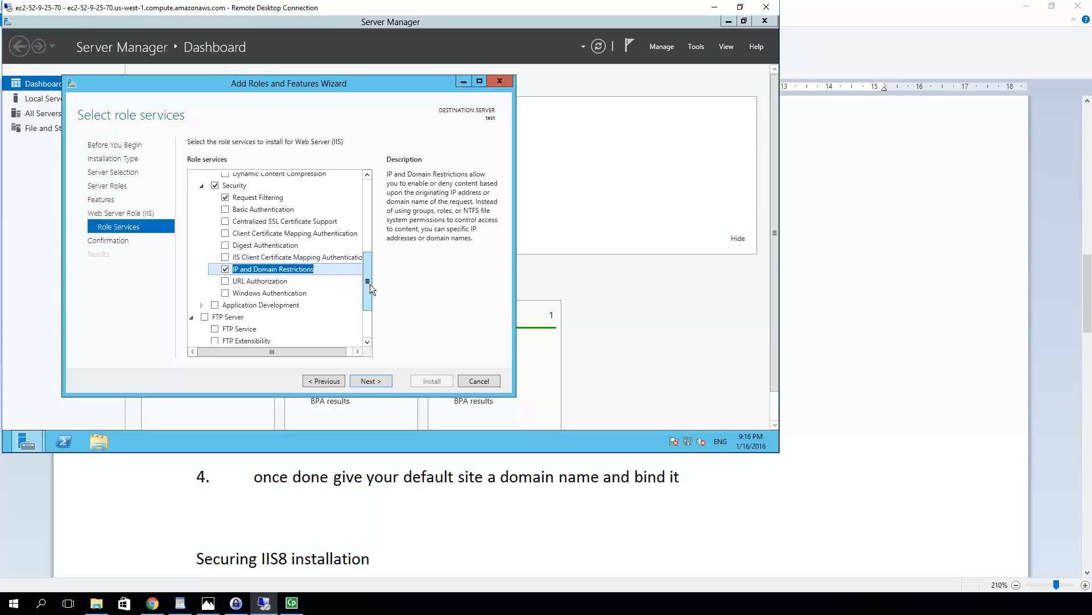
left_click_drag(369, 288, 370, 319)
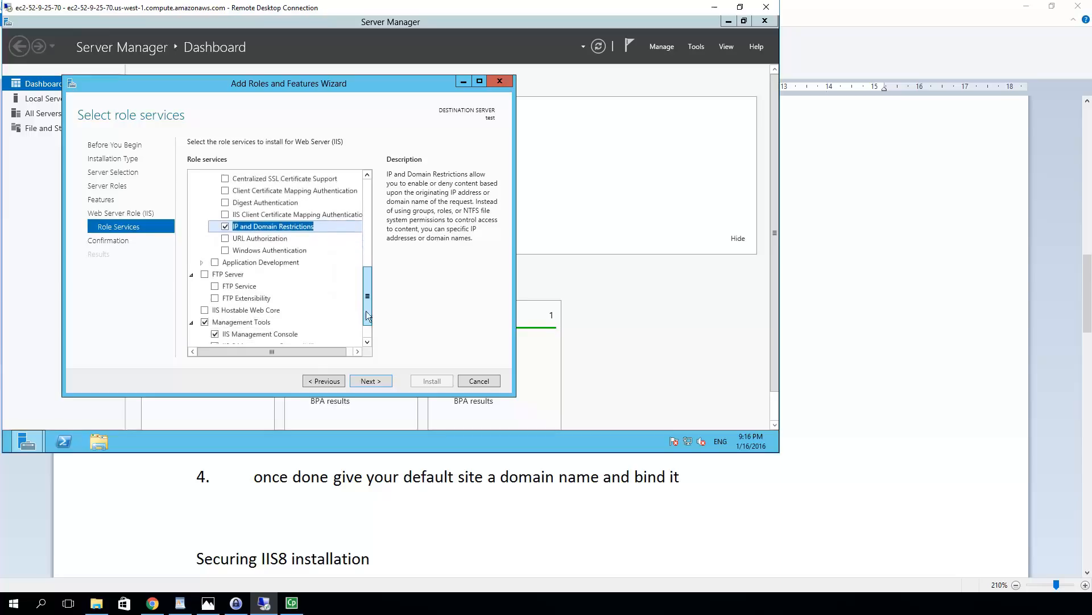
scroll(273, 268, "down", 2)
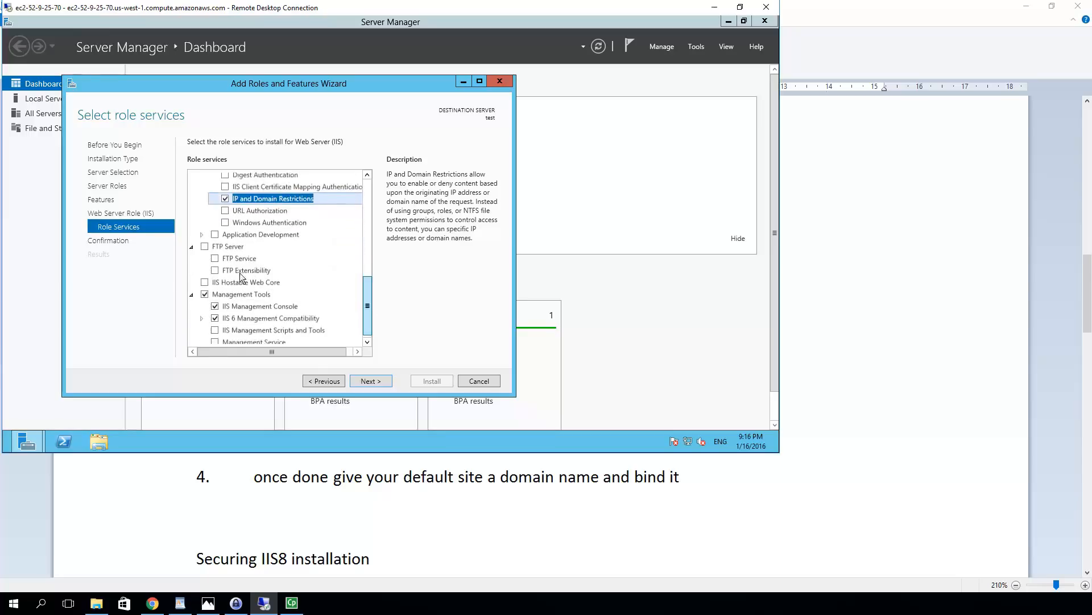
left_click(215, 255)
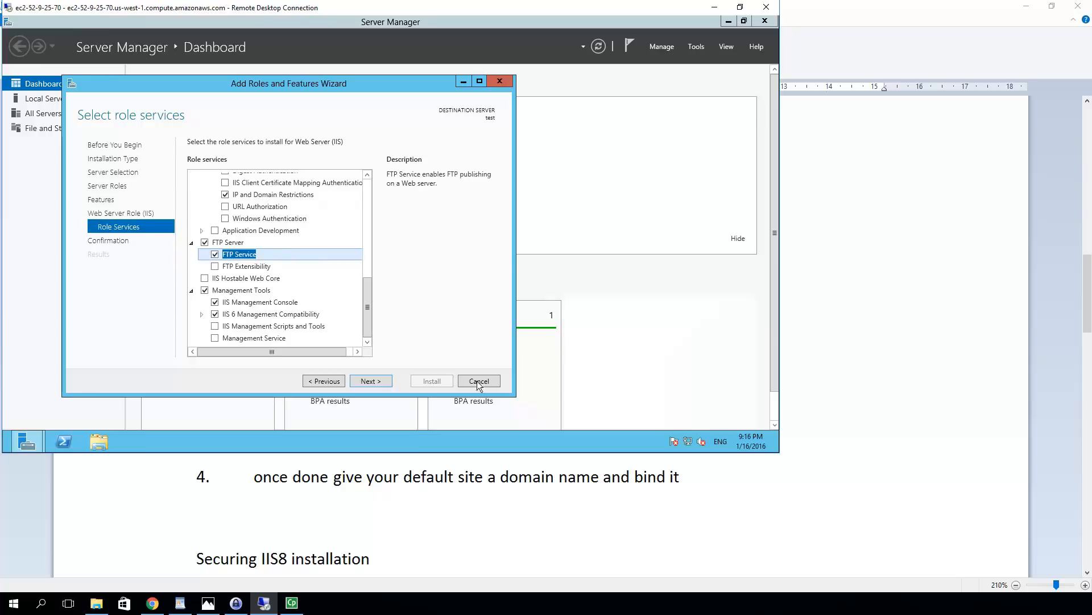
left_click(377, 378)
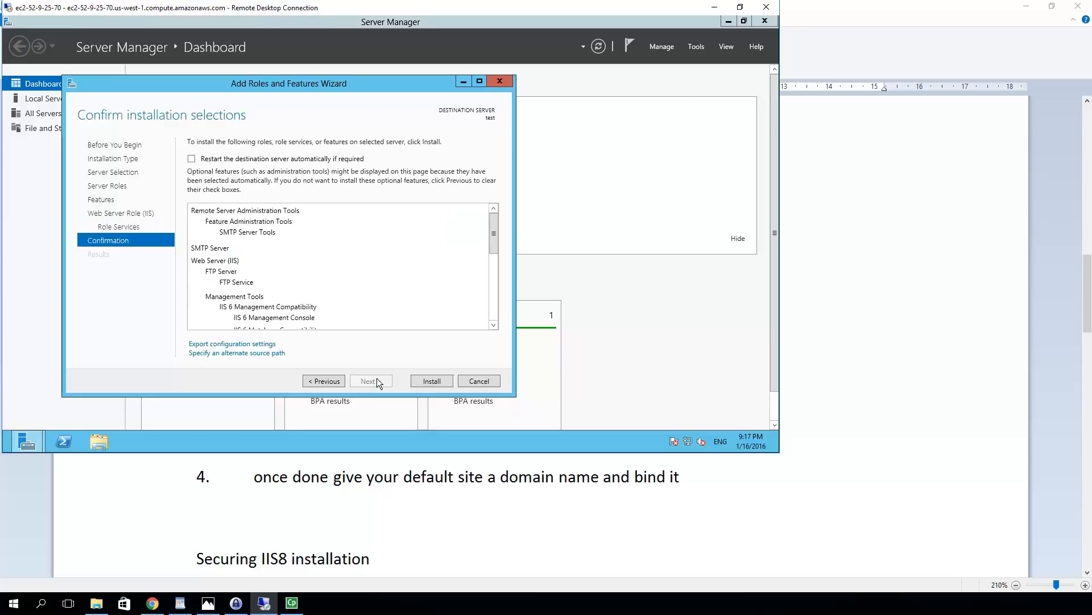
Install Web Server (IIS), FTP Service and SMTP Server on the test server and watch progress
left_click(425, 380)
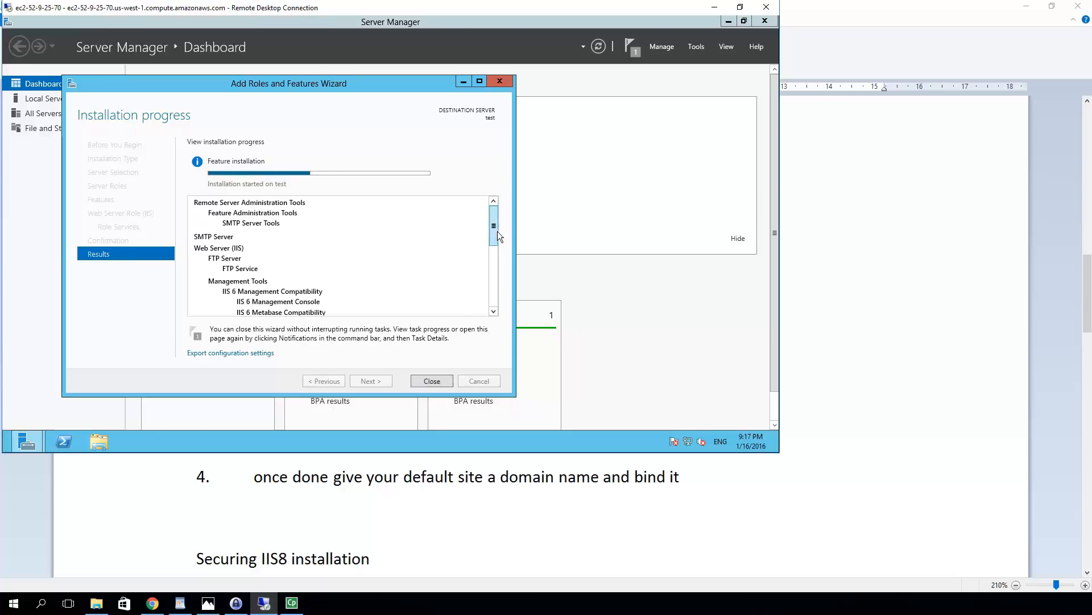
left_click_drag(498, 231, 497, 247)
scroll(502, 223, "up", 2)
Strike through steps 1–3 under Install IIS and FTP roles in the ftp notes
left_click(189, 530)
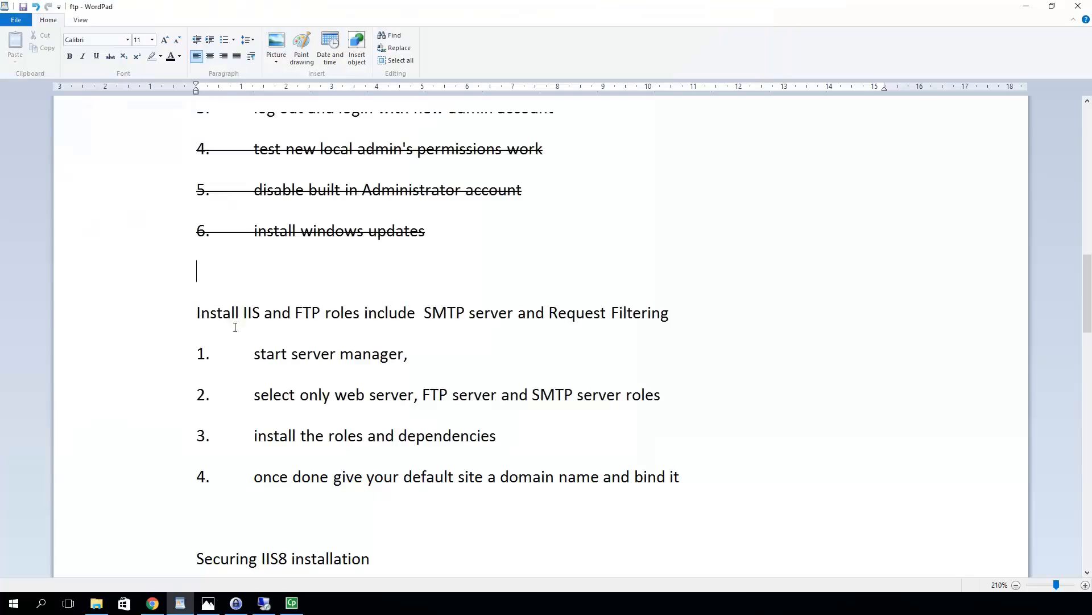
left_click(254, 355)
left_click_drag(253, 357, 573, 441)
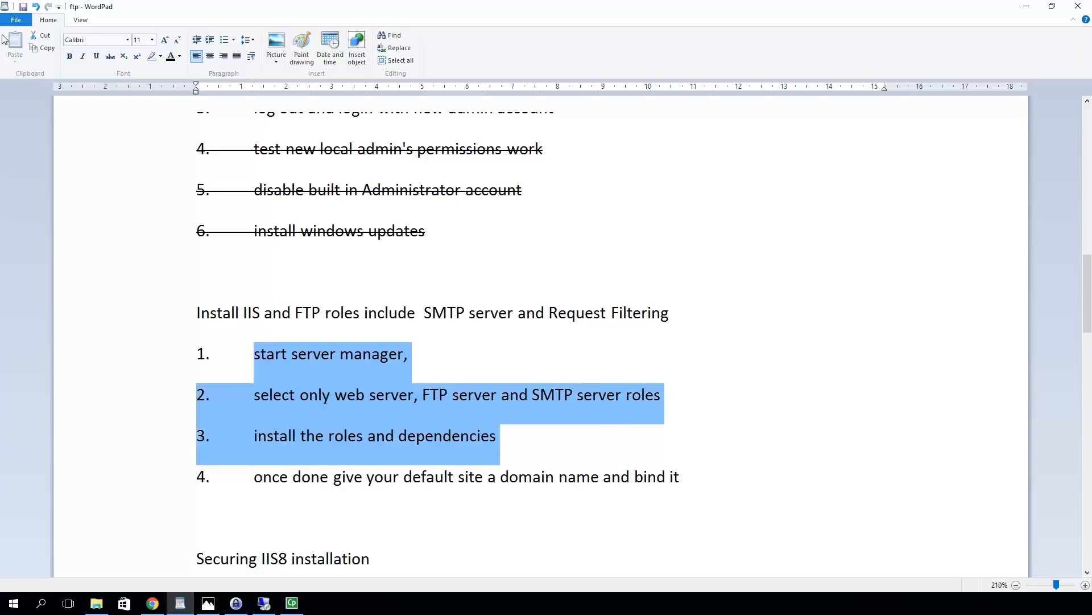
left_click(112, 57)
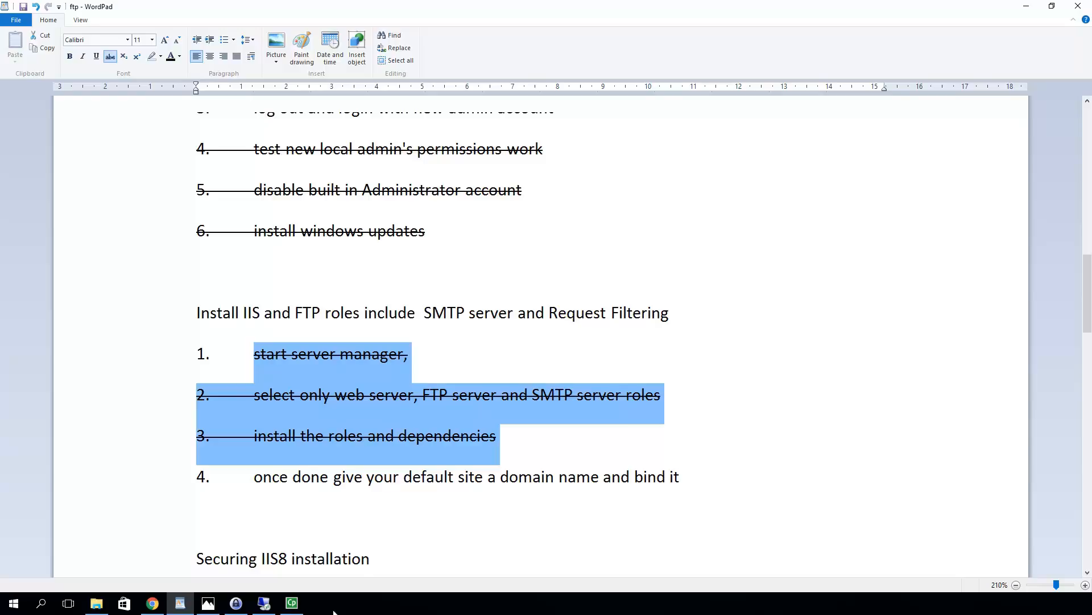
Close the finished installation wizard and run Check for updates in Windows Update
left_click(266, 605)
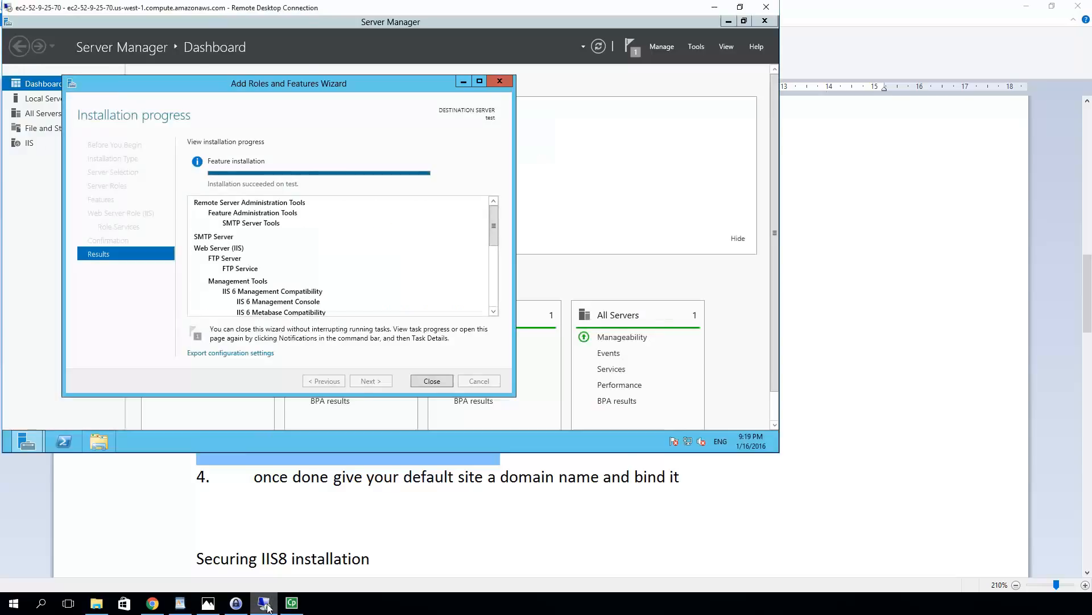
left_click(431, 381)
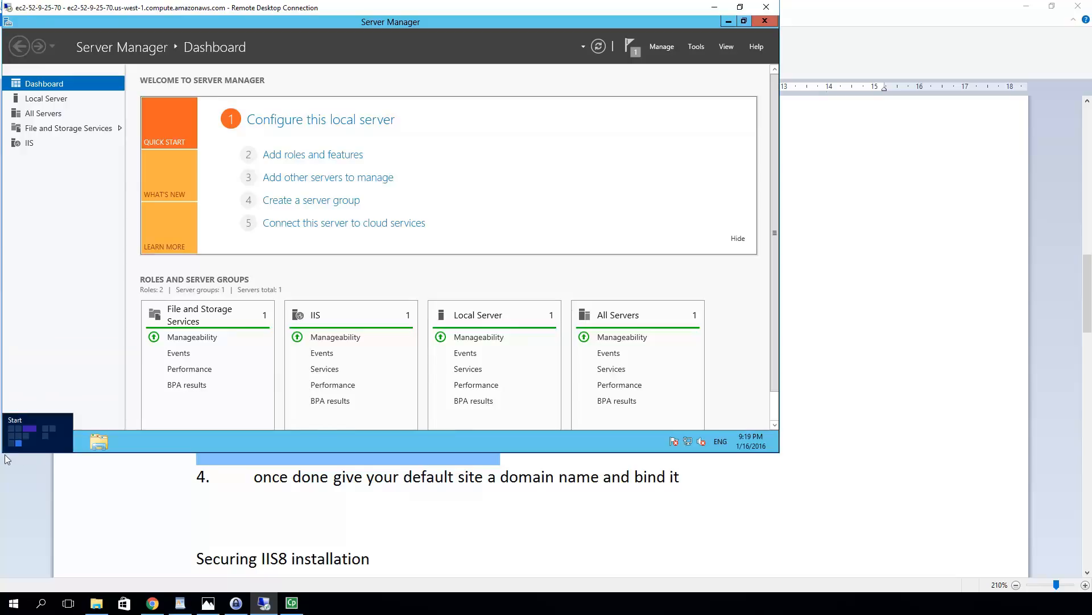
left_click(9, 450)
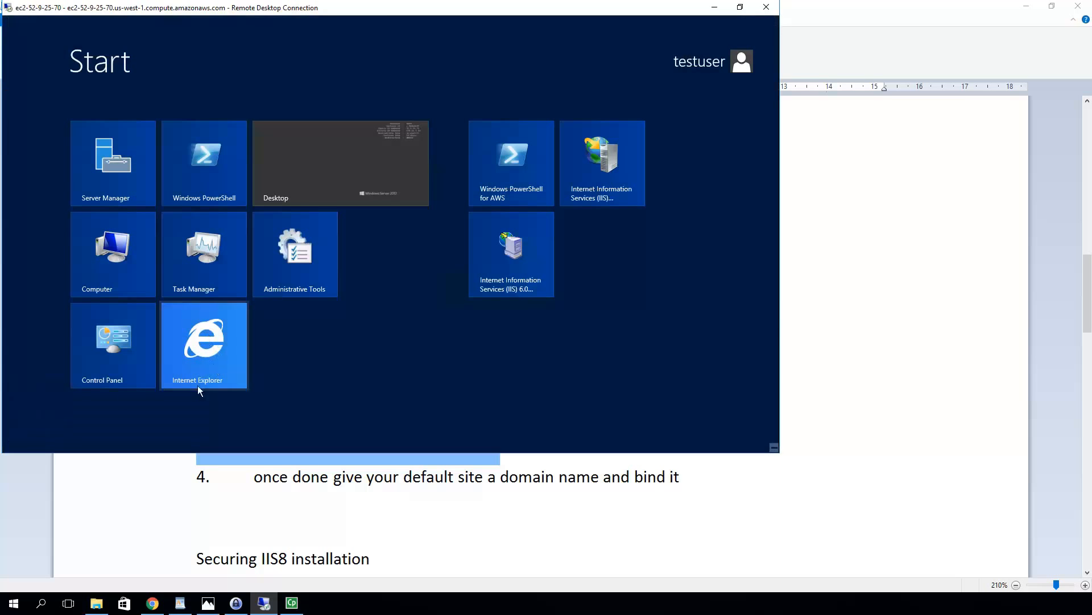
left_click(94, 360)
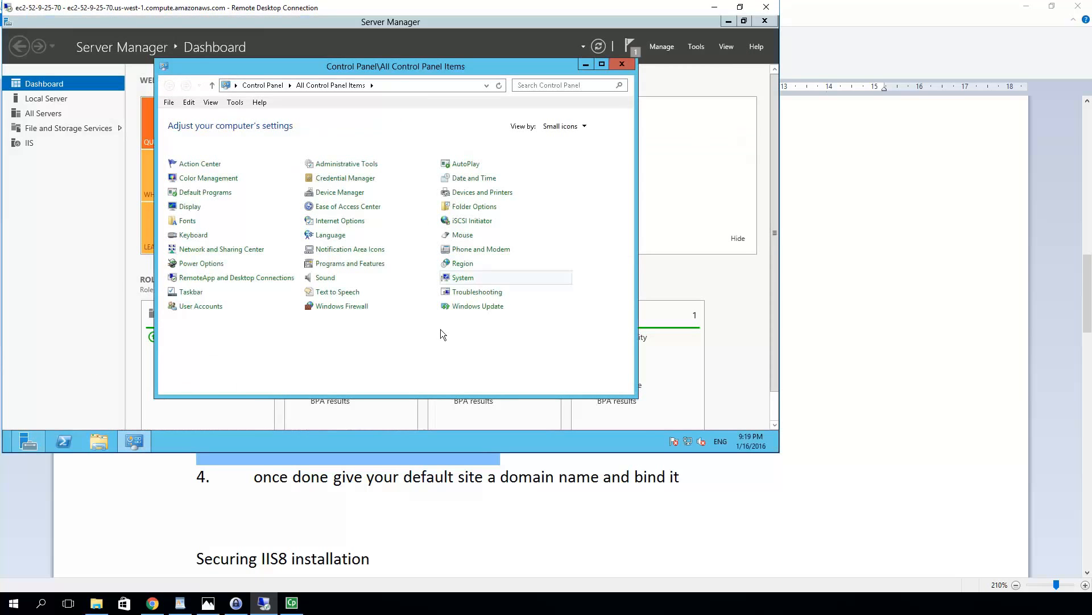
left_click(472, 308)
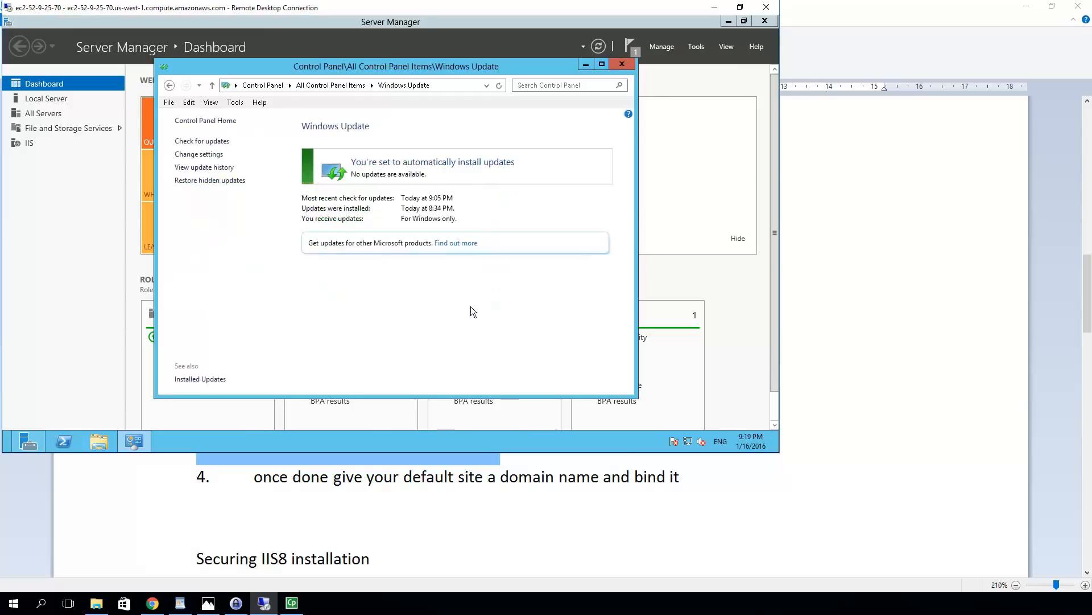
left_click(196, 142)
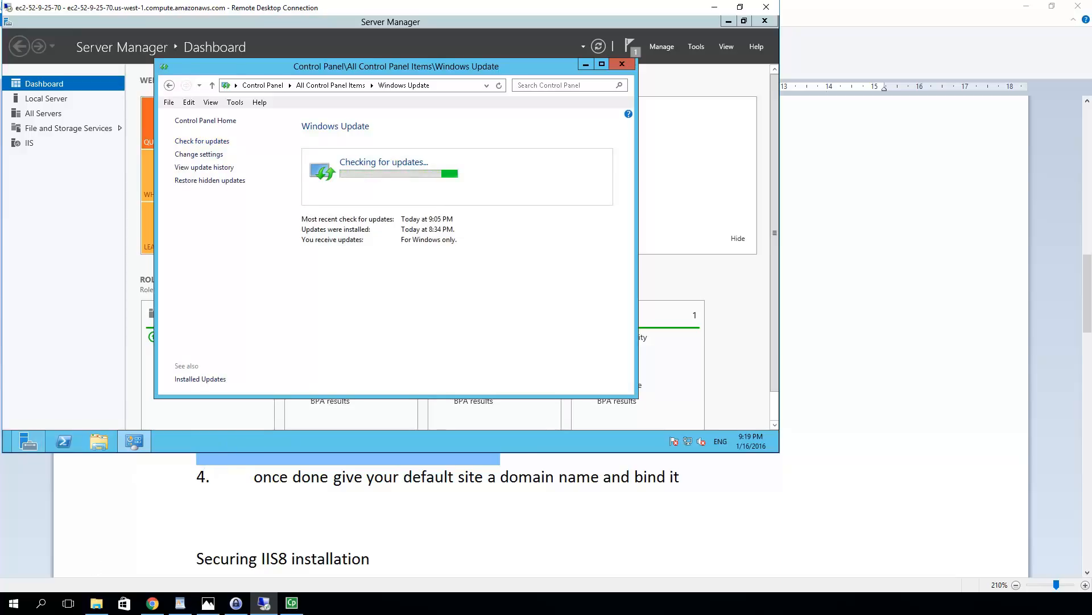
mouse_move(268, 608)
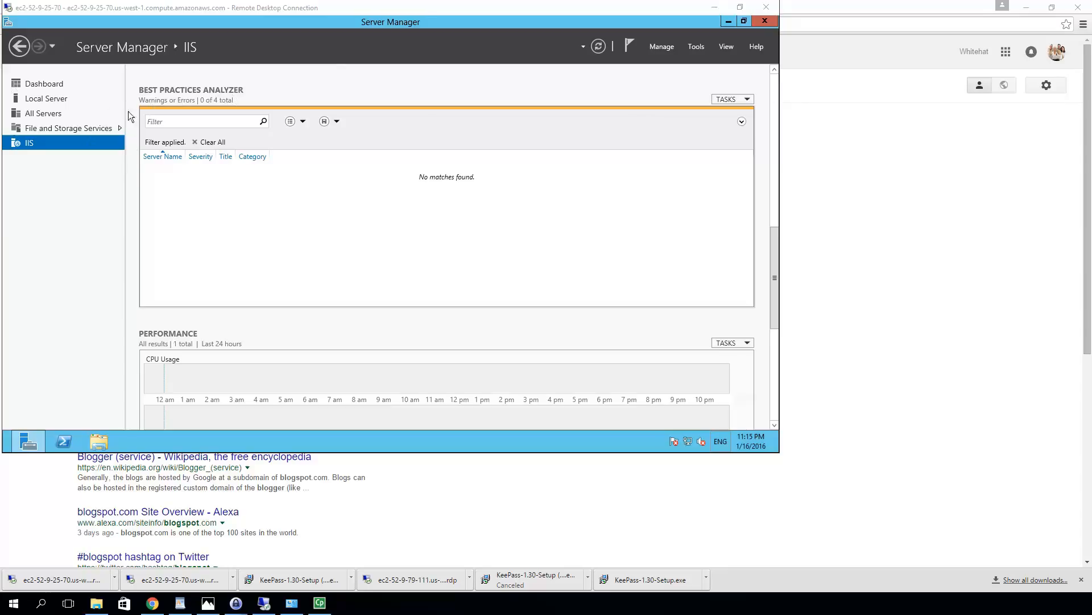
Show Server Manager's IIS services: all five running, including World Wide Web Publishing and Microsoft FTP Service
left_click(49, 85)
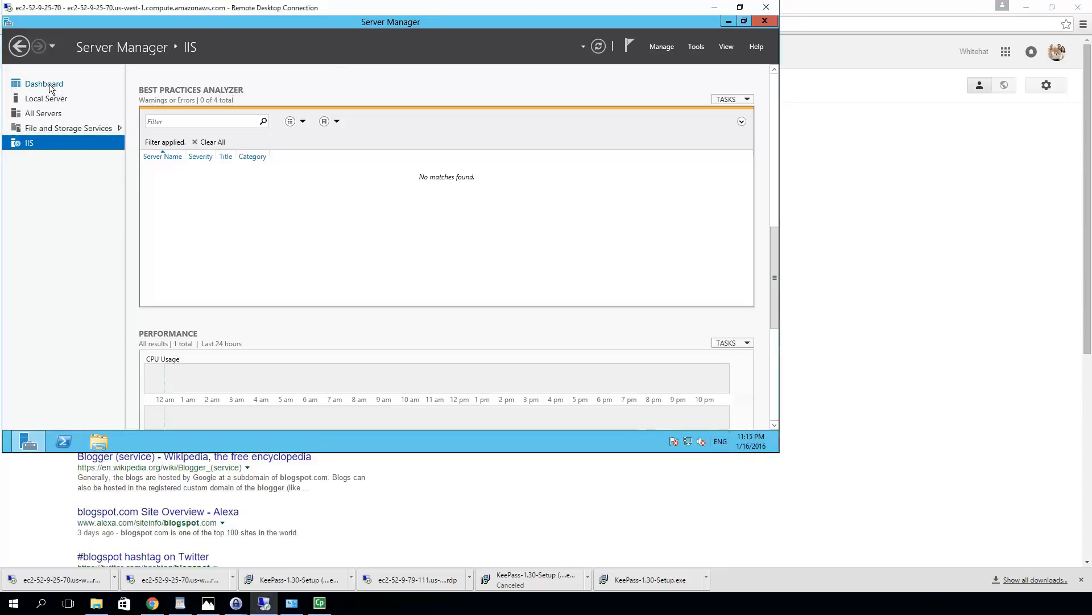
left_click(48, 84)
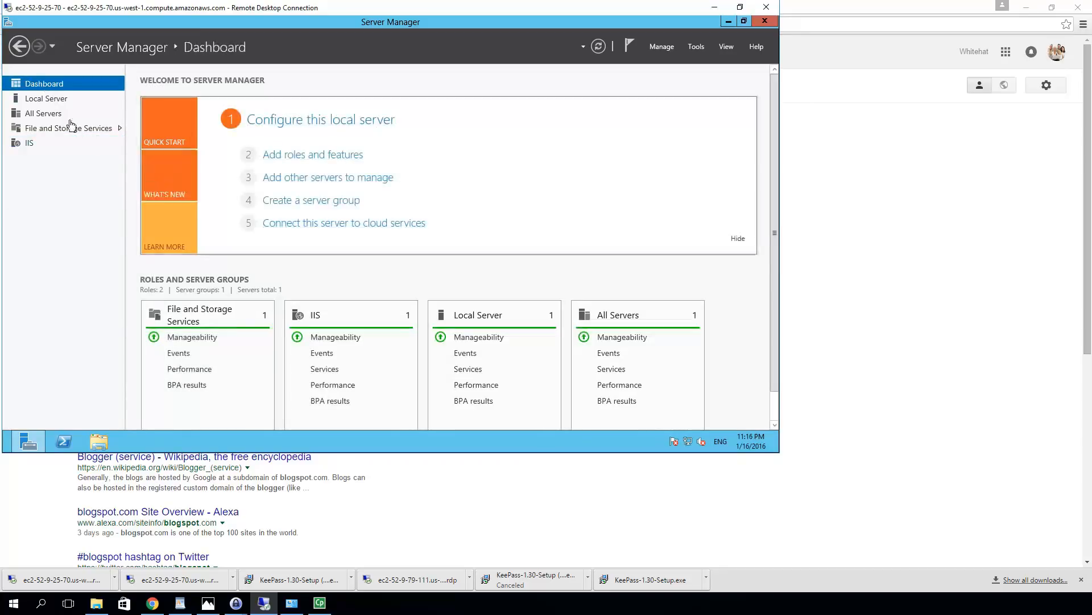
left_click(29, 147)
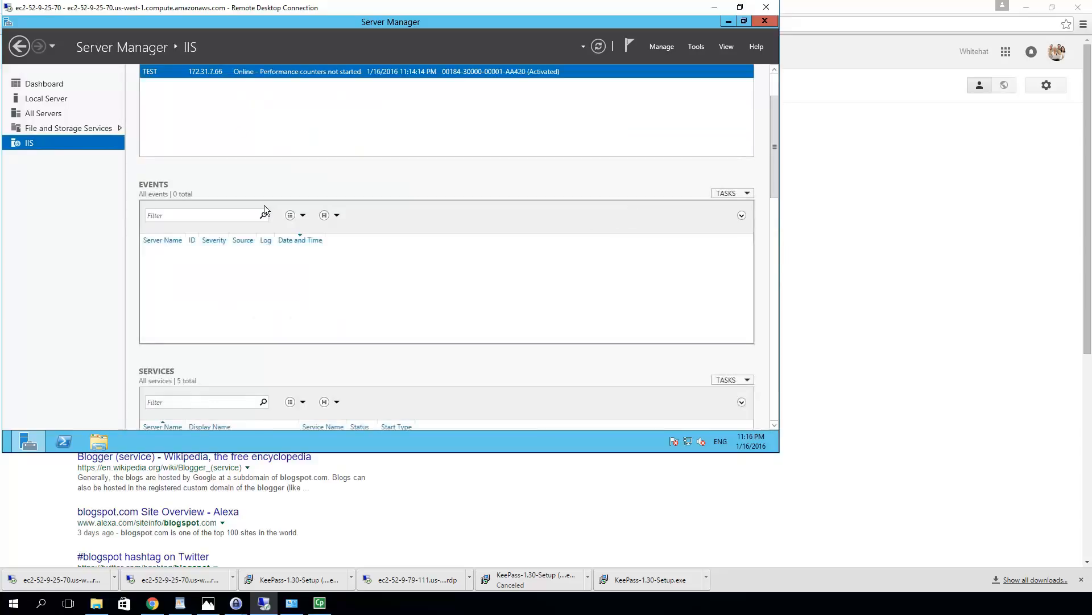
scroll(264, 206, "down", 1)
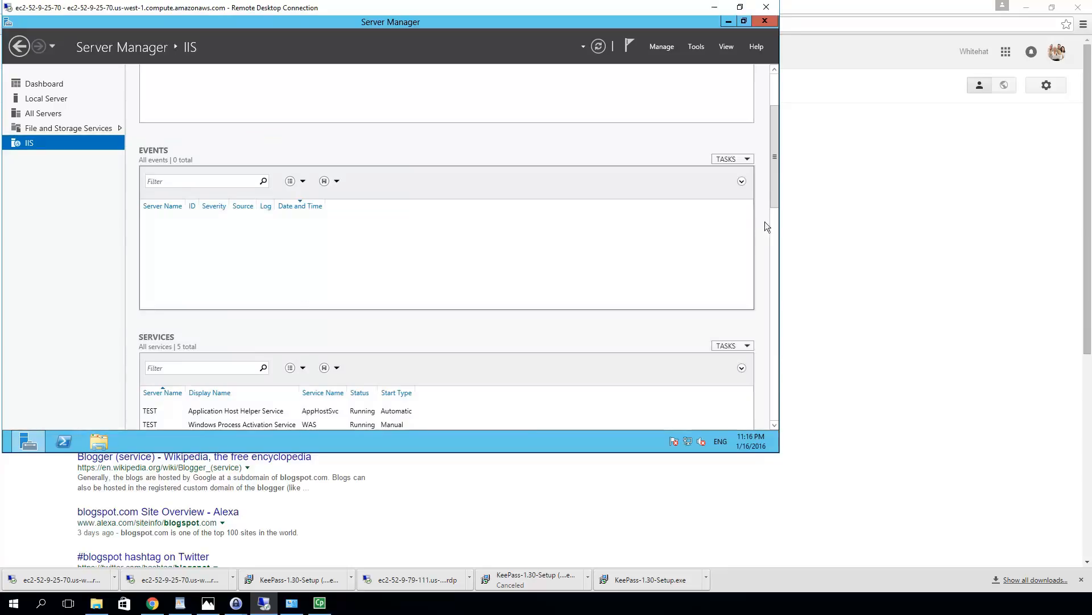
left_click(775, 273)
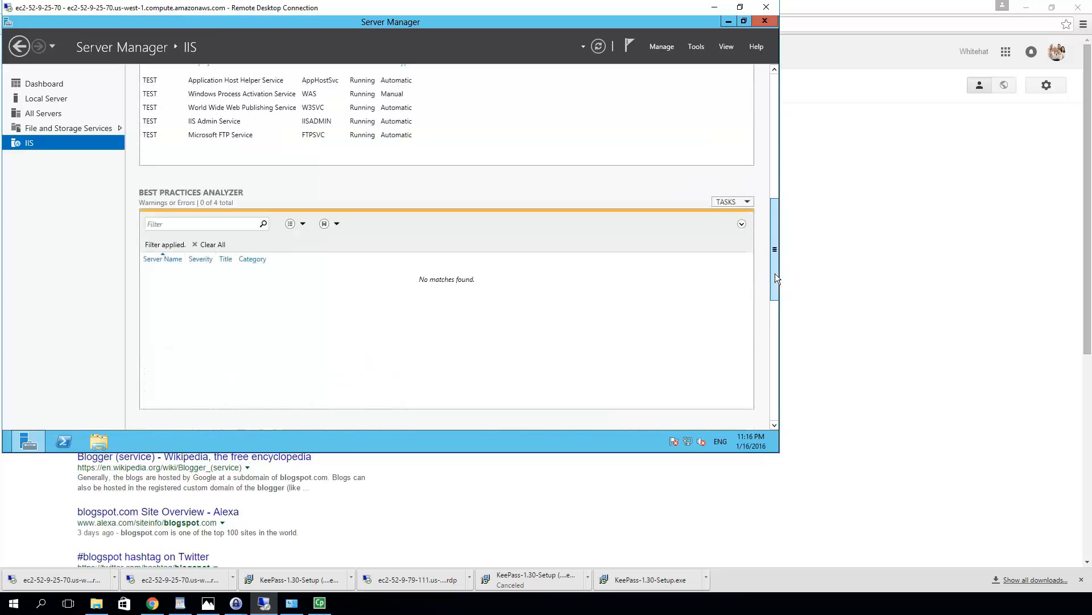
scroll(767, 244, "up", 1)
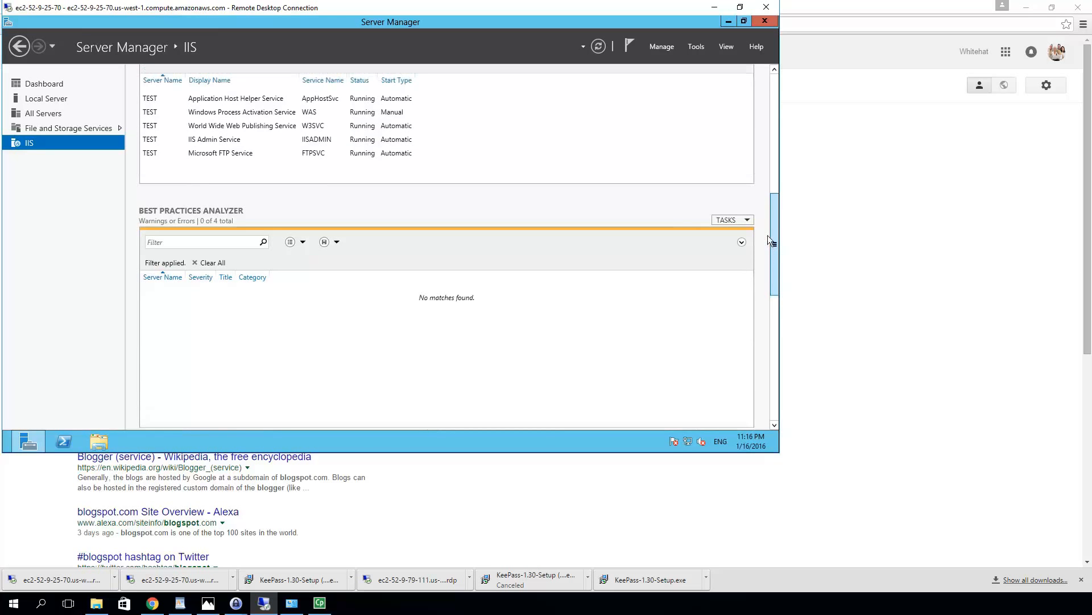
scroll(767, 223, "up", 5)
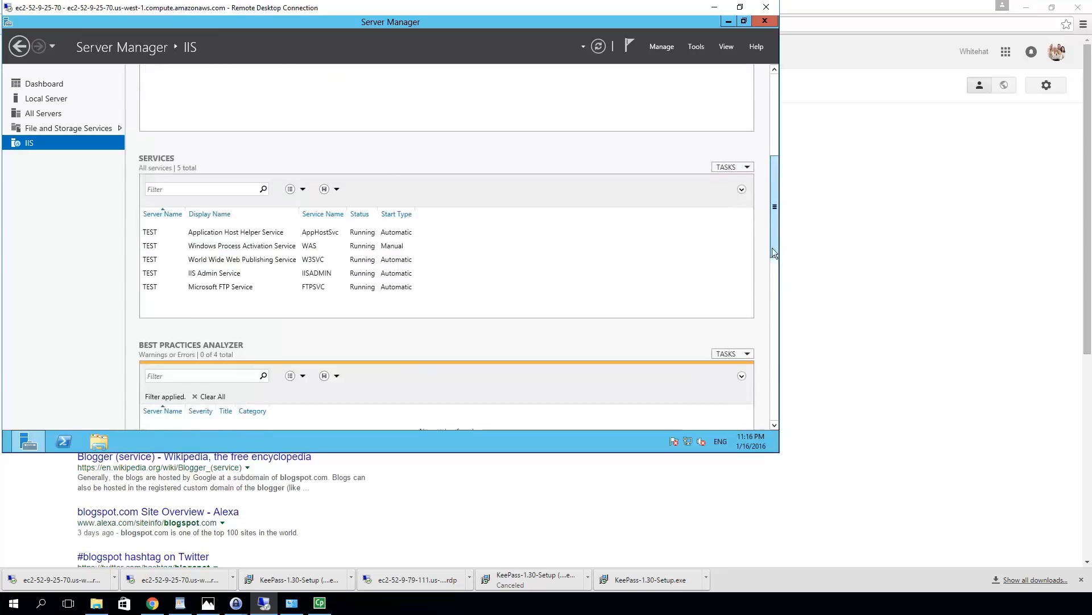
scroll(775, 261, "down", 4)
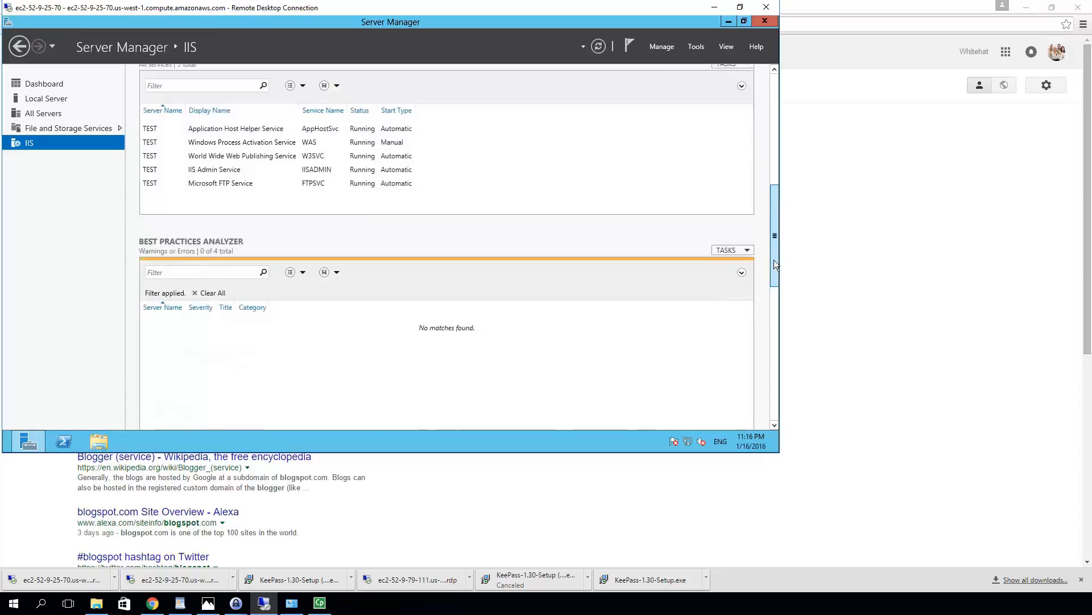
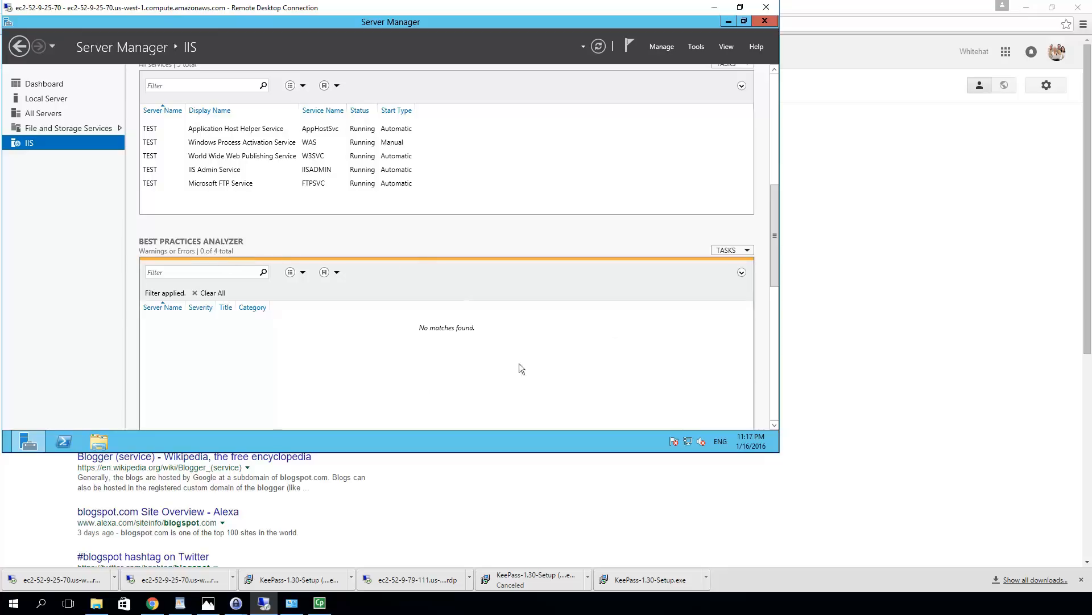
Dismiss the BPA TASKS menu and go back from the IIS page to the Server Manager Dashboard
left_click(746, 252)
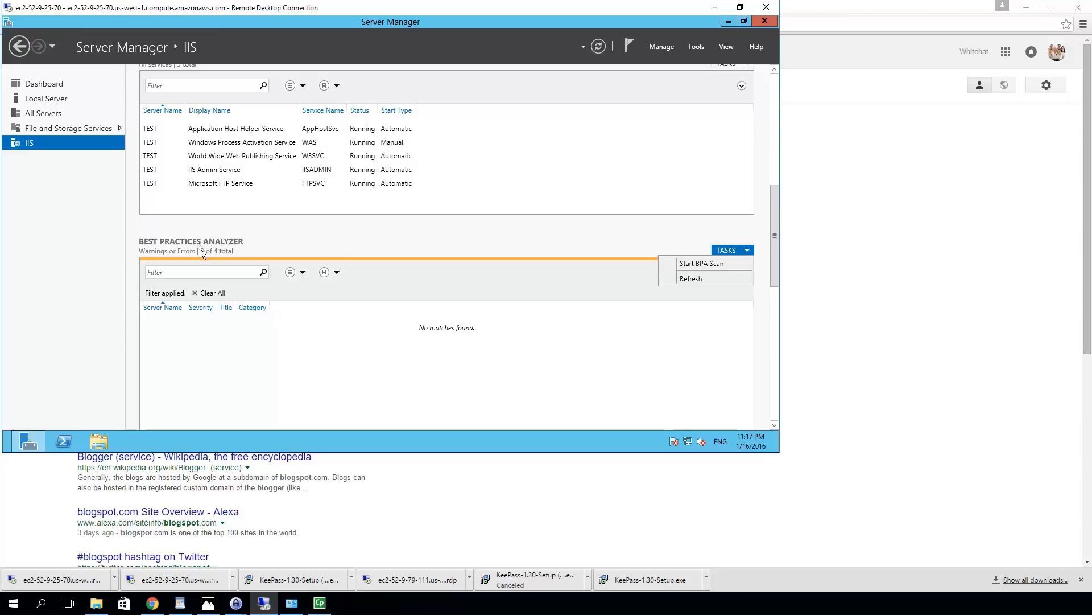
left_click(295, 253)
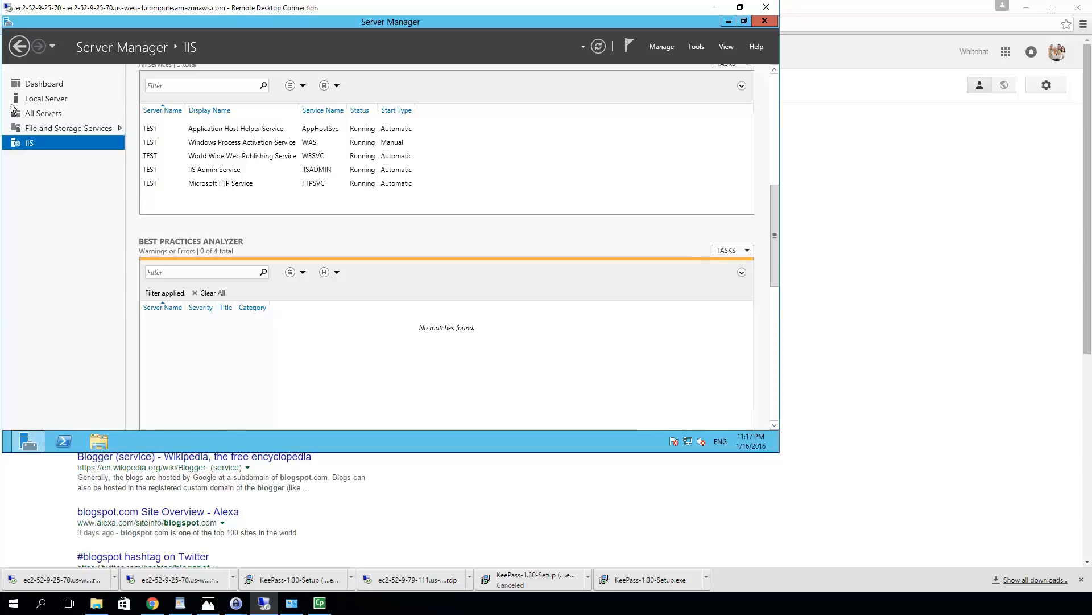
left_click(23, 50)
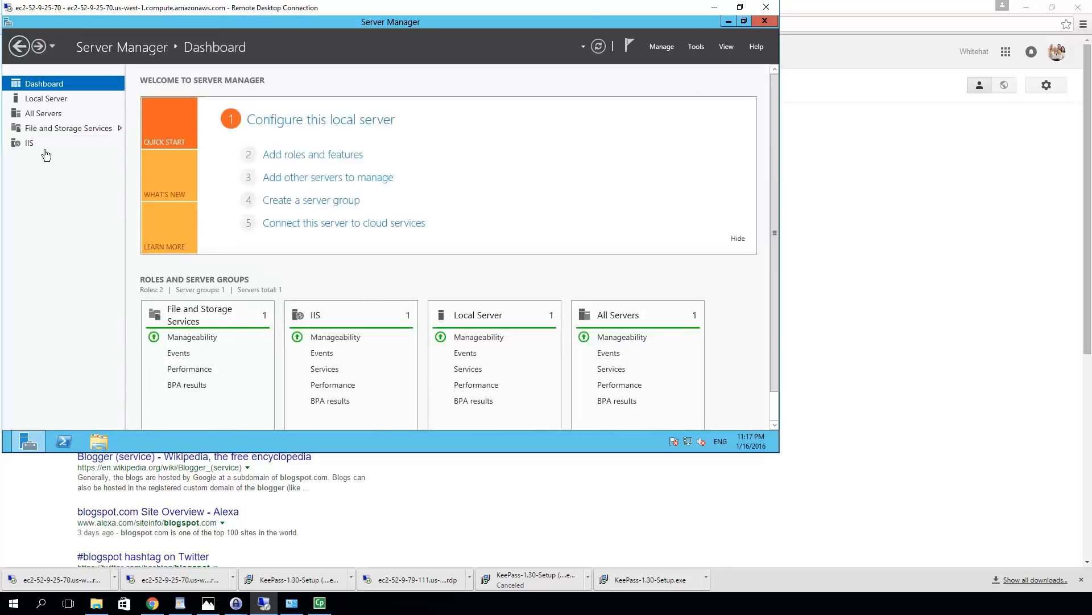
Launch Computer Management from Server Manager's Tools menu
left_click(701, 49)
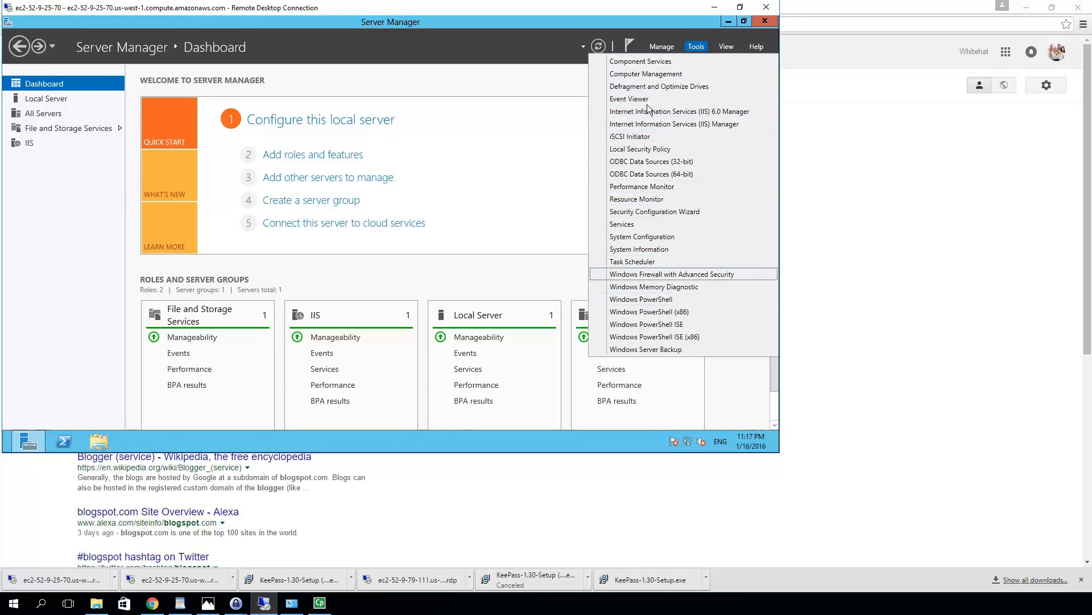
left_click(646, 75)
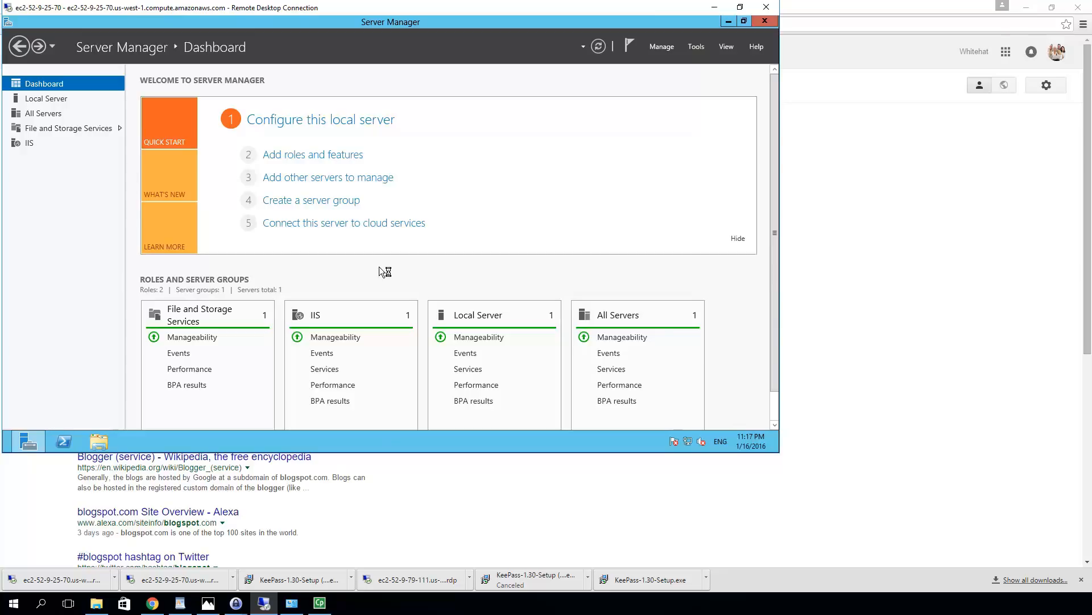
left_click(696, 46)
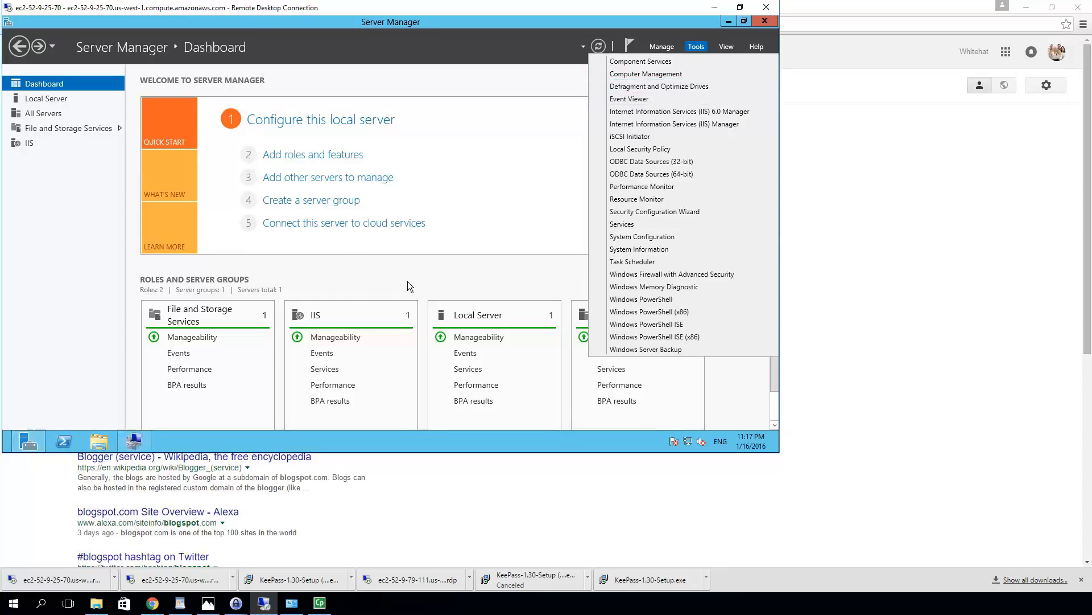
left_click(136, 442)
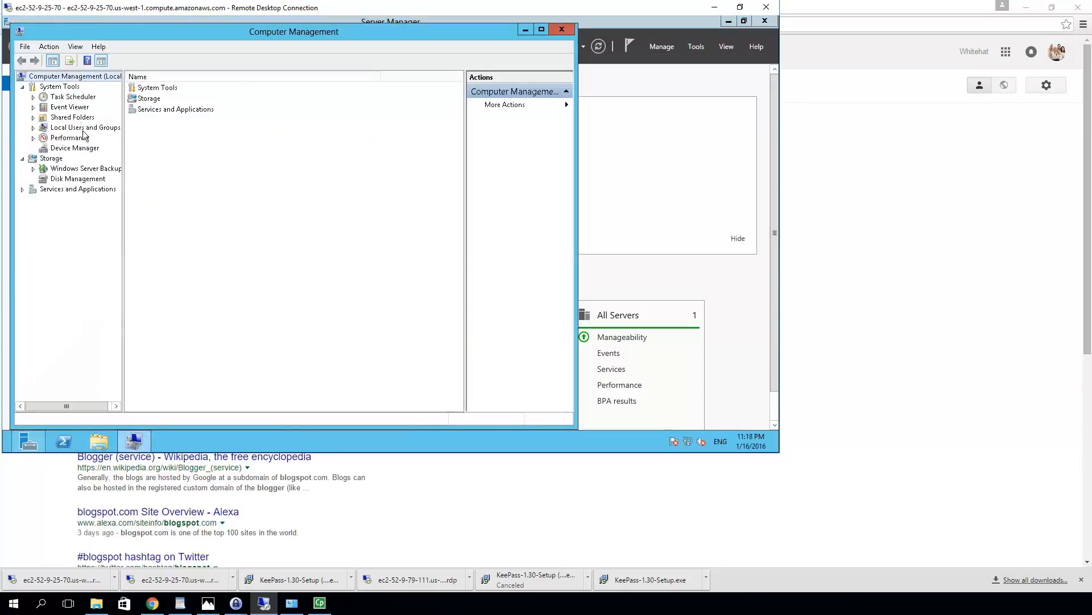
Show Disk Management and select the healthy 30.00 GB NTFS D: partition on Disk 1
left_click(76, 179)
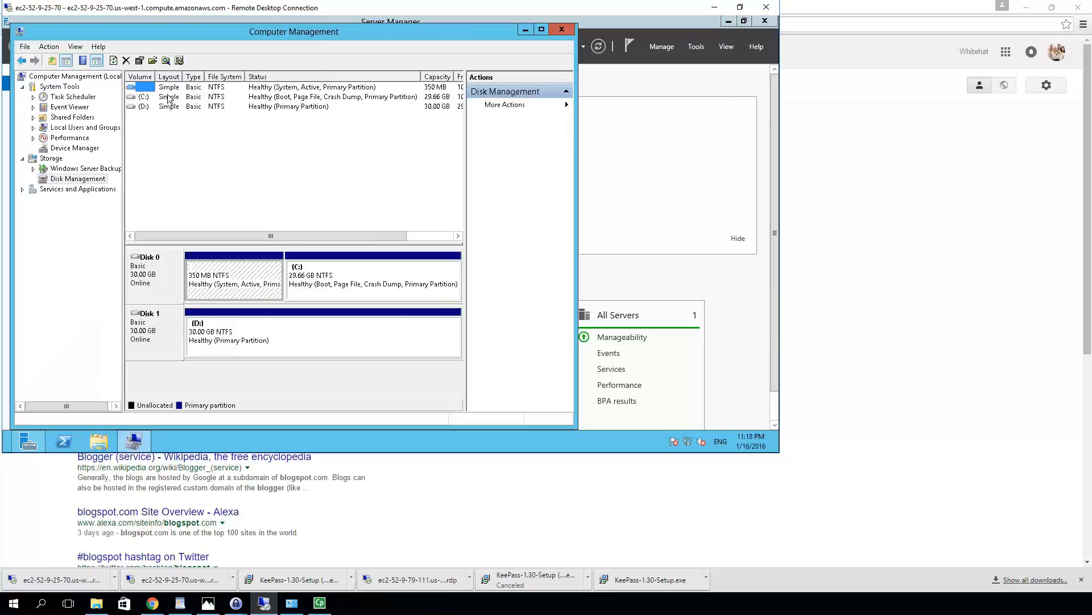
right_click(227, 334)
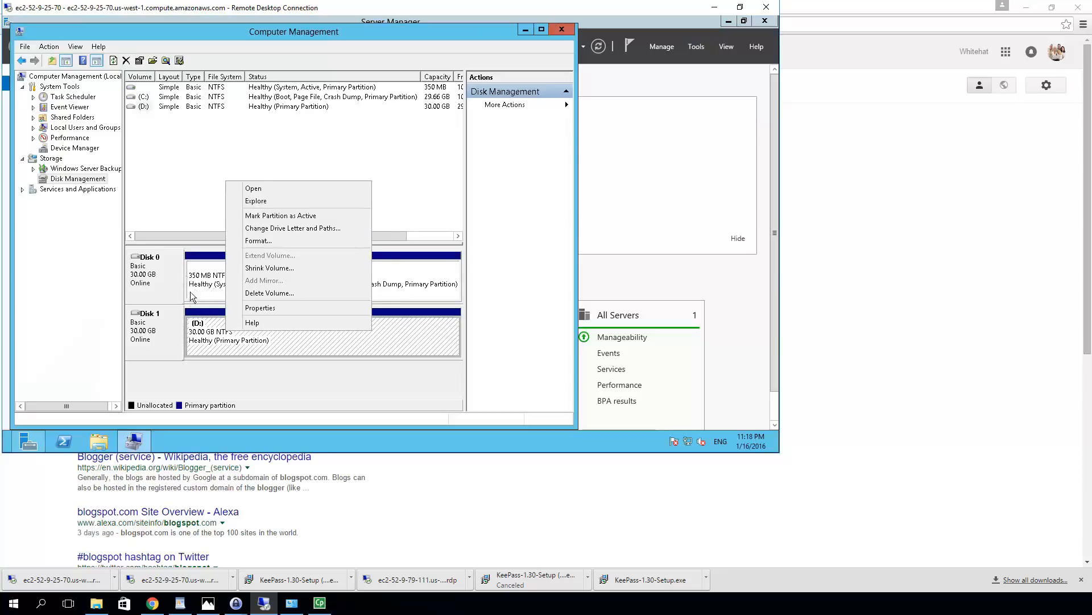
left_click(171, 294)
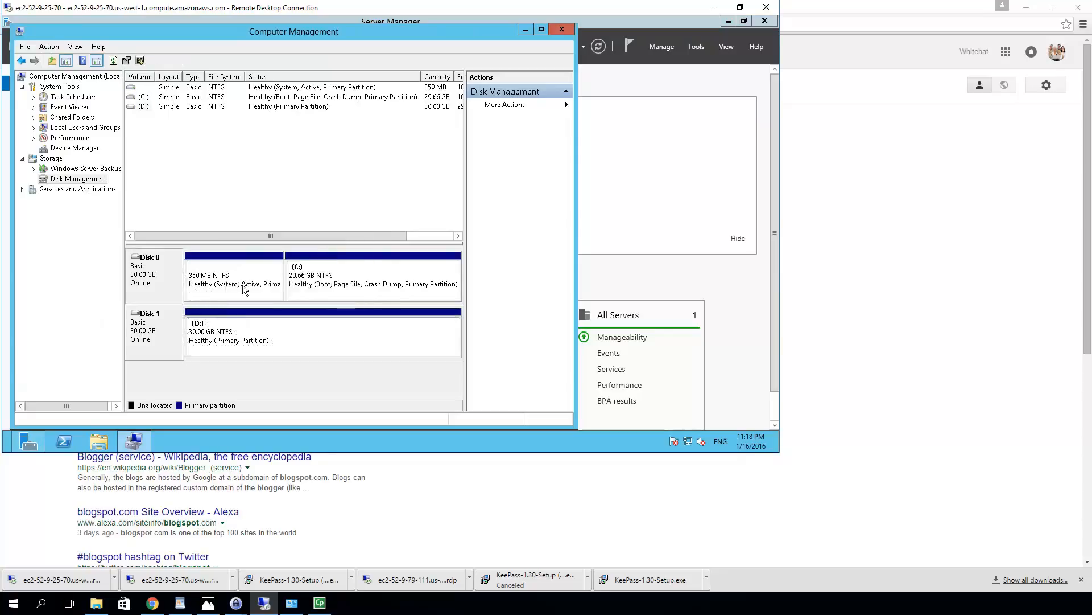
left_click(242, 338)
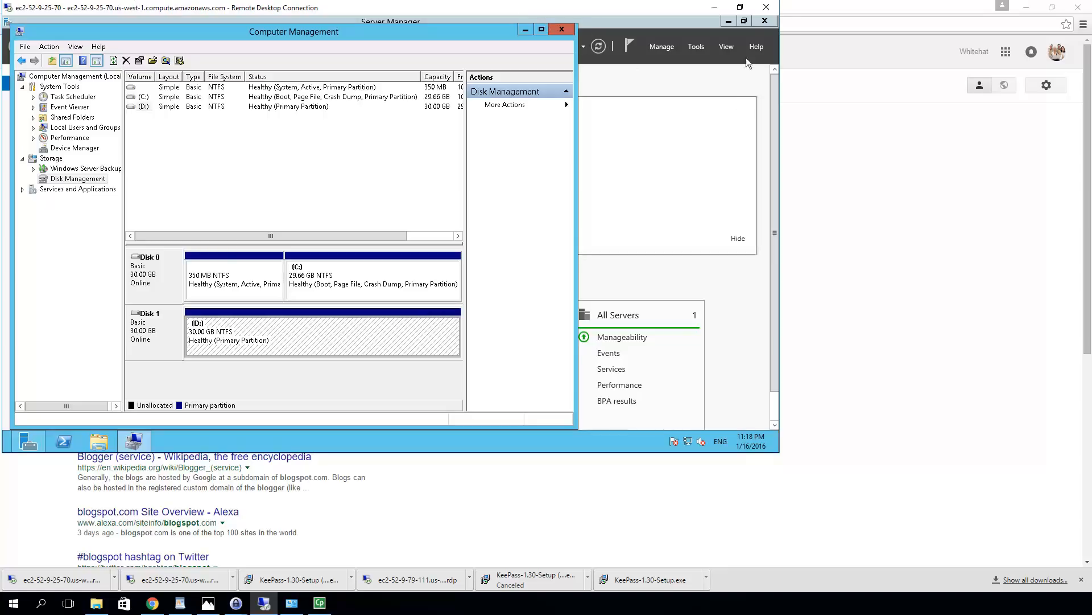
Switch to Chrome's 'Guidance for relocation of IIS 7.0 and IIS 7.5 content directories' article, maximized, and skim it
left_click(766, 7)
double_click(739, 17)
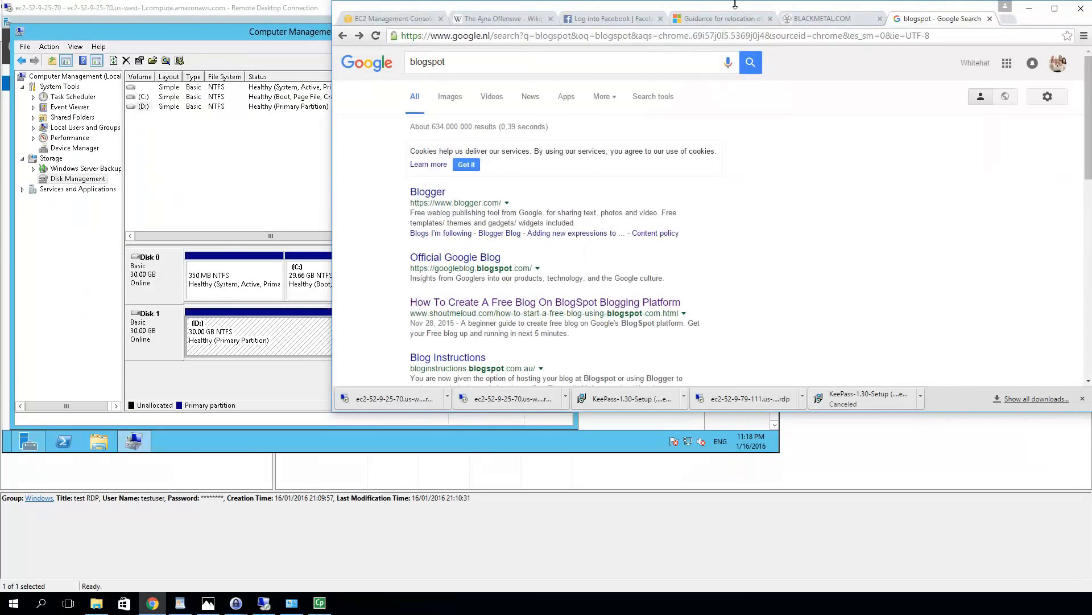
left_click(719, 21)
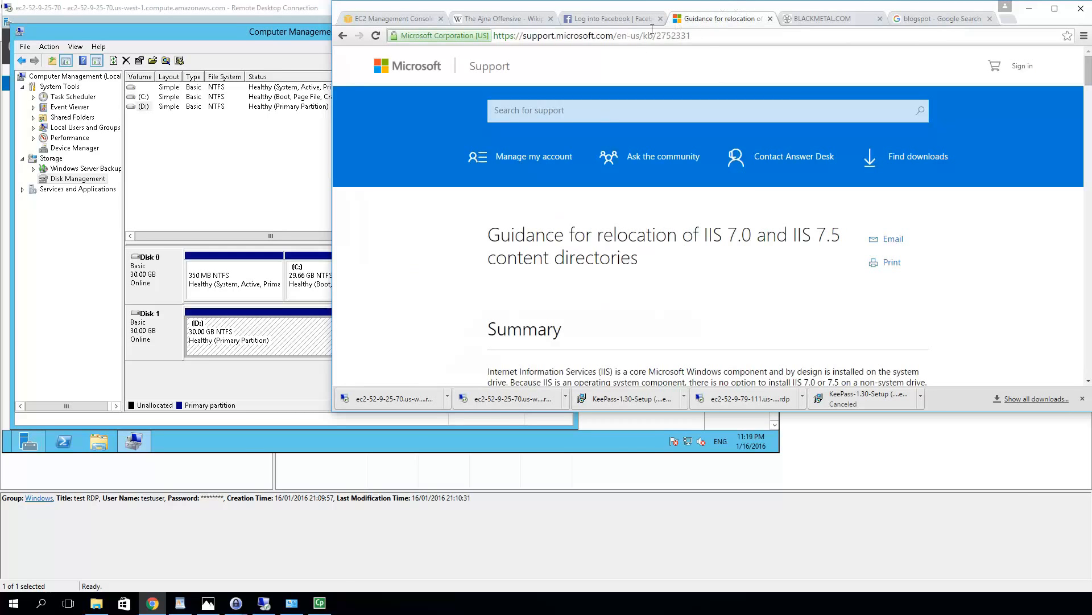
double_click(659, 10)
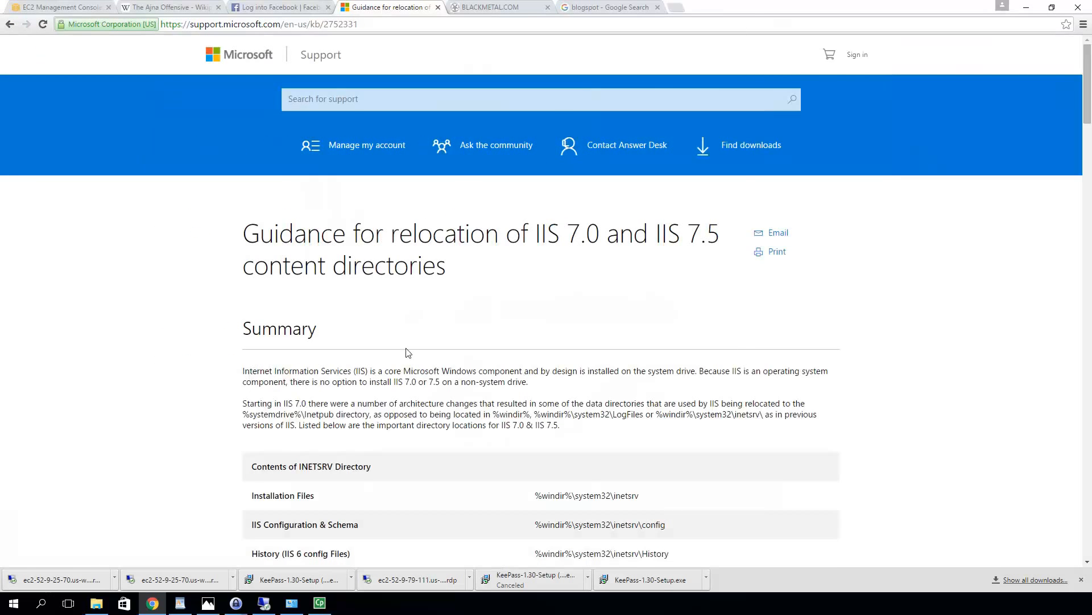
scroll(406, 353, "down", 2)
scroll(405, 348, "up", 3)
scroll(399, 47, "down", 3)
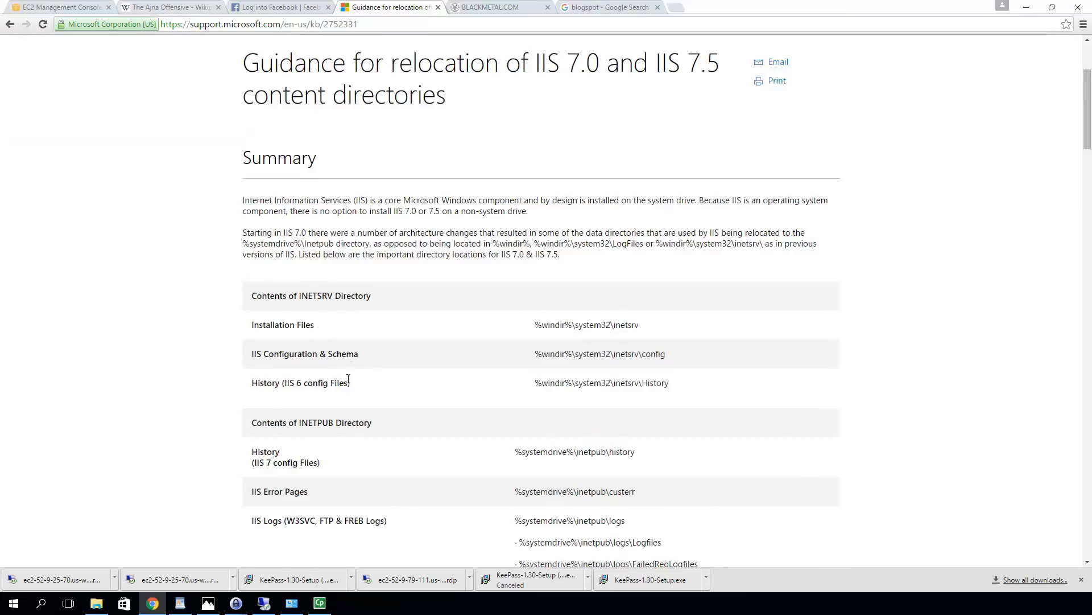
scroll(349, 380, "down", 2)
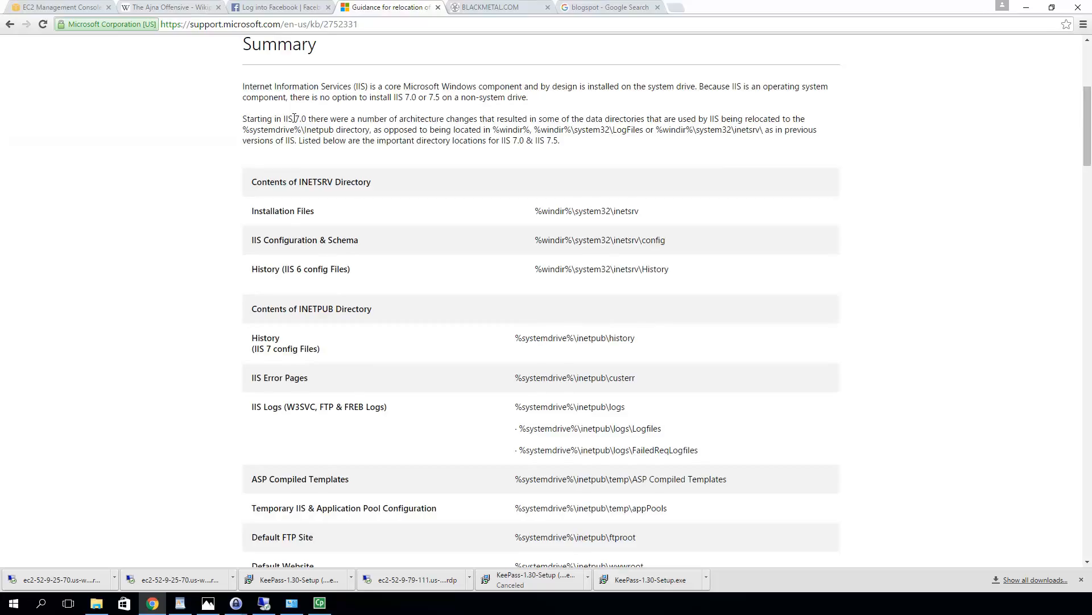
scroll(458, 175, "up", 5)
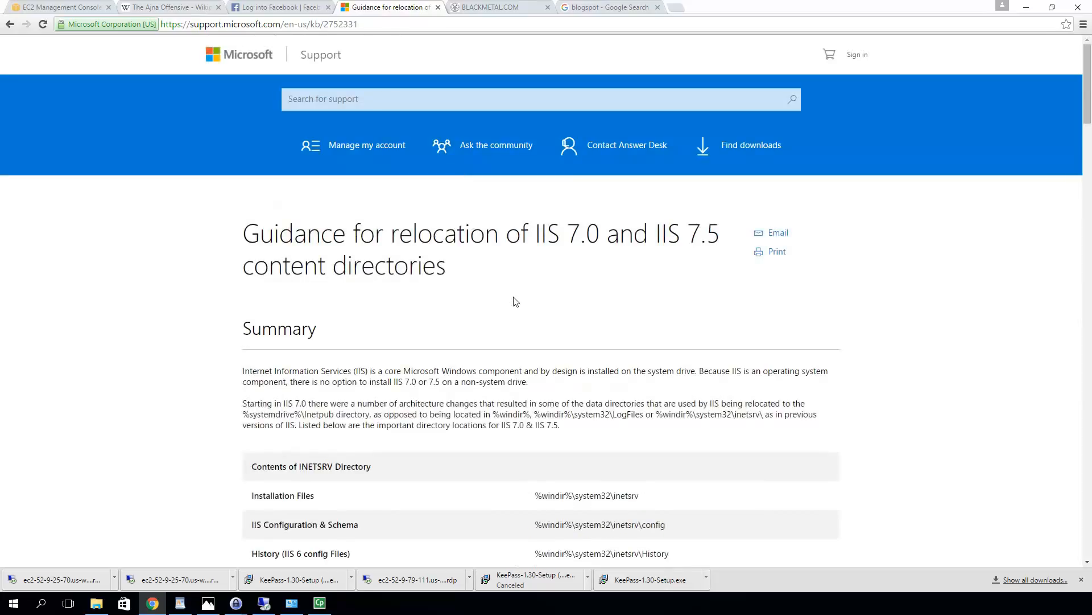
scroll(515, 302, "down", 9)
scroll(515, 302, "down", 4)
Select the whole Inetpub relocation script, from its first REM line to :success, and copy it
scroll(515, 298, "down", 7)
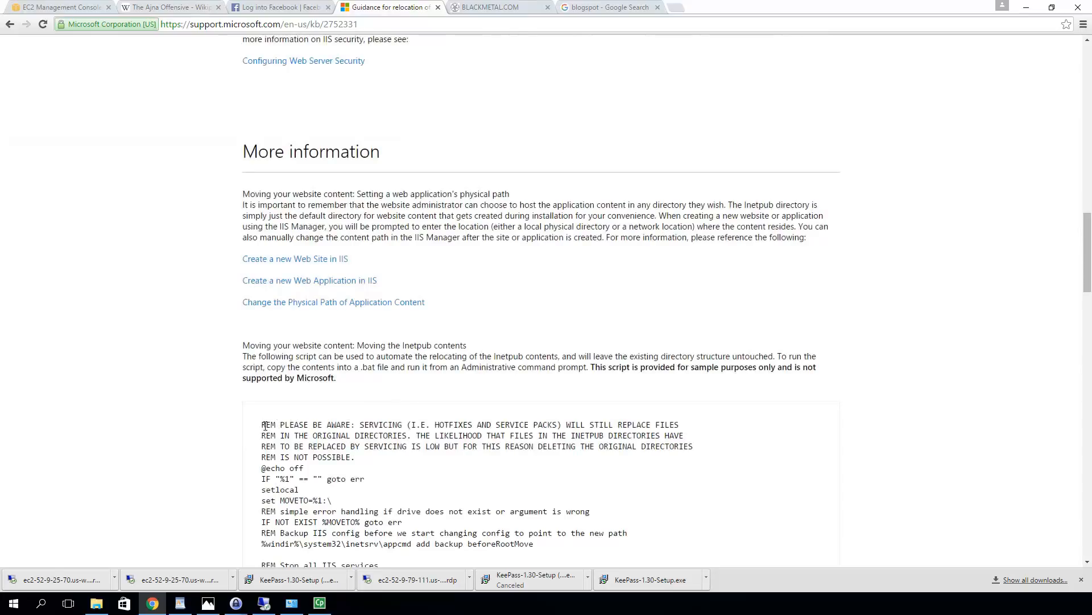
left_click_drag(263, 424, 461, 461)
scroll(387, 466, "down", 1)
scroll(390, 468, "down", 2)
scroll(436, 481, "down", 9)
scroll(457, 491, "down", 5)
scroll(458, 492, "down", 2)
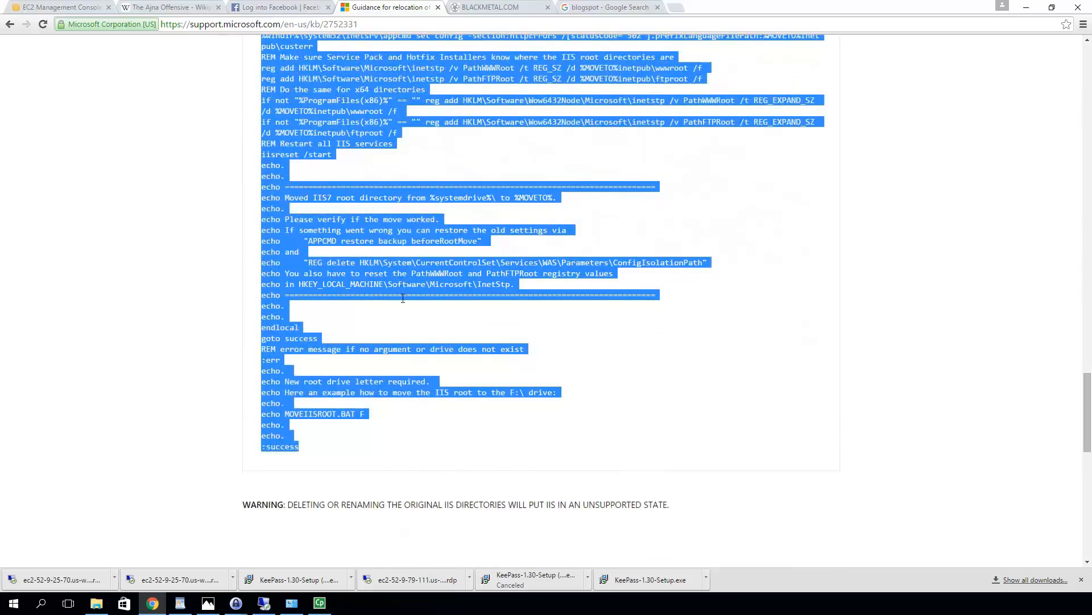
scroll(306, 275, "up", 20)
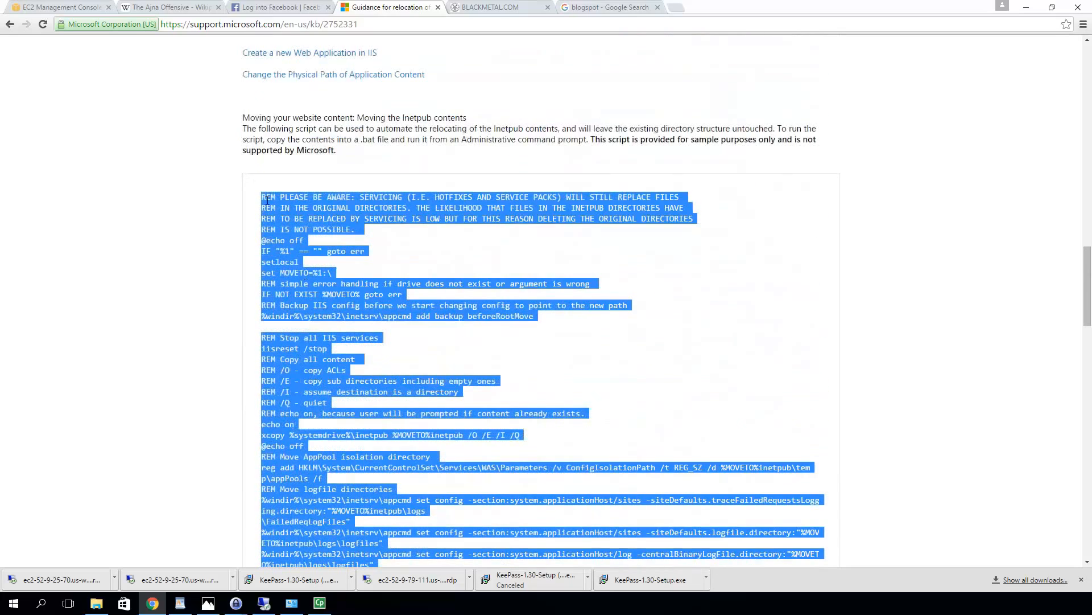
scroll(257, 204, "down", 13)
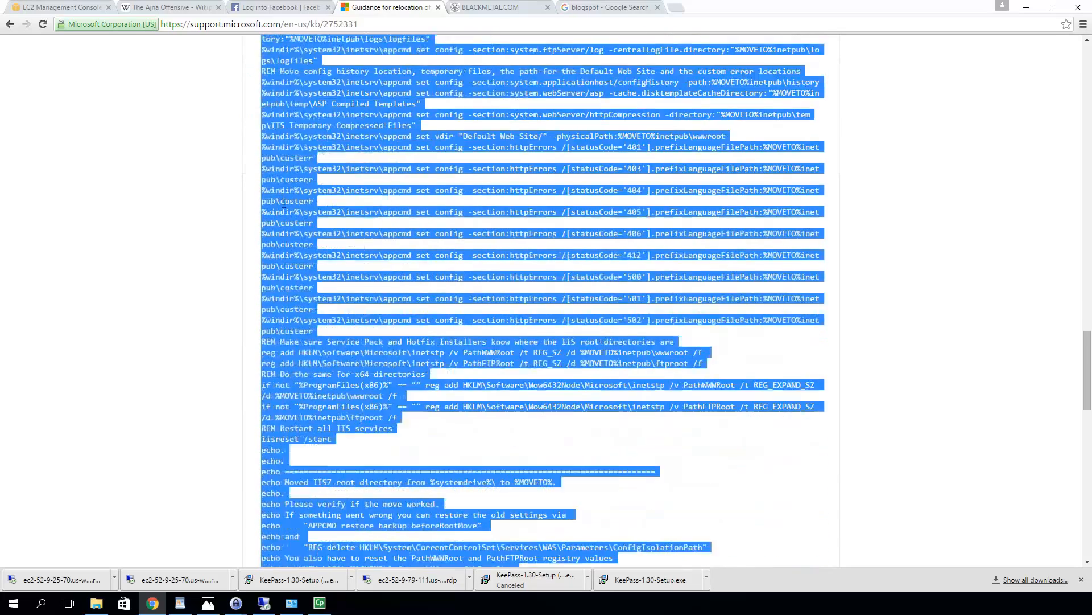
scroll(284, 207, "down", 1)
right_click(301, 215)
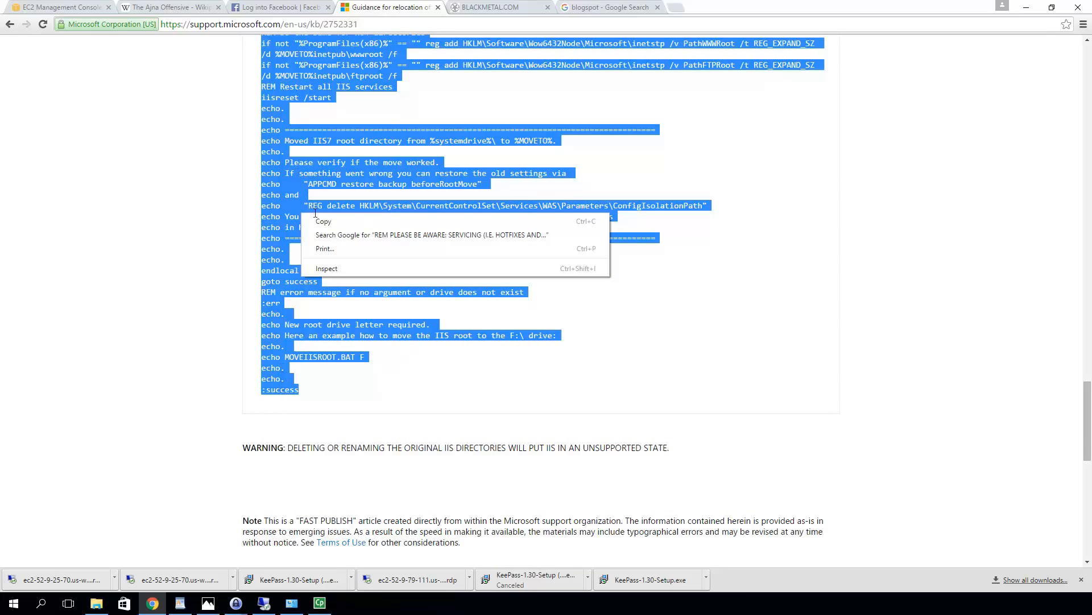
left_click(337, 223)
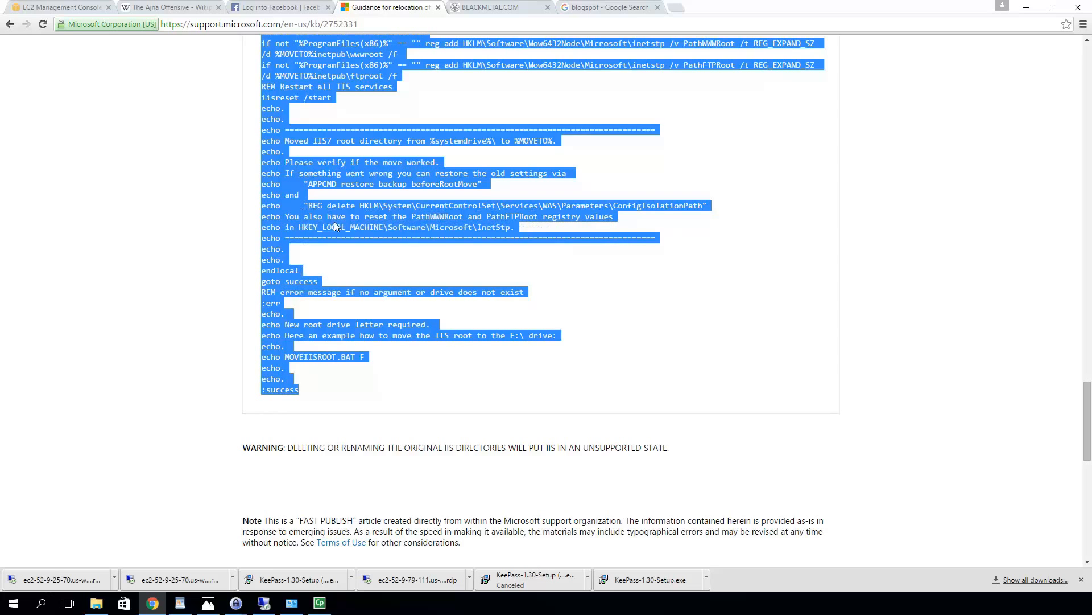
Minimize Computer Management and use the taskbar's Show the desktop to clear the remote screen
left_click(267, 603)
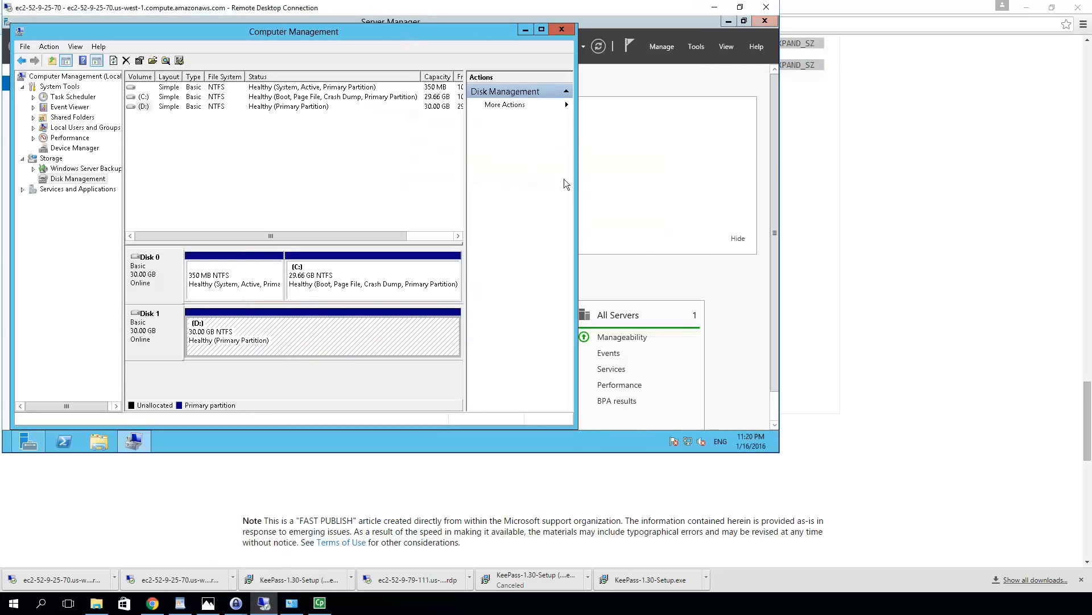
left_click(523, 29)
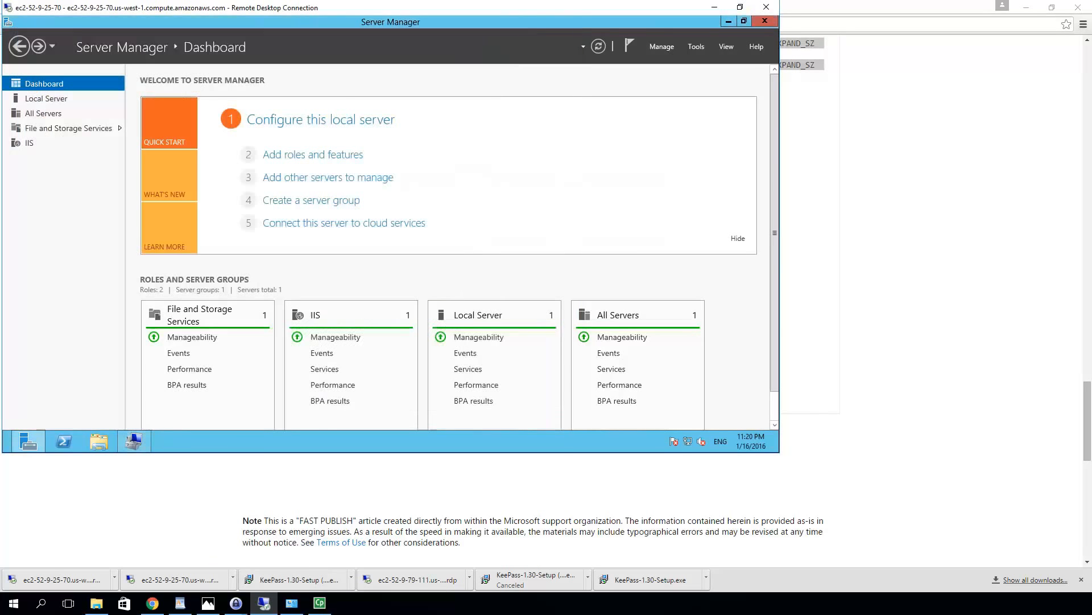
right_click(180, 439)
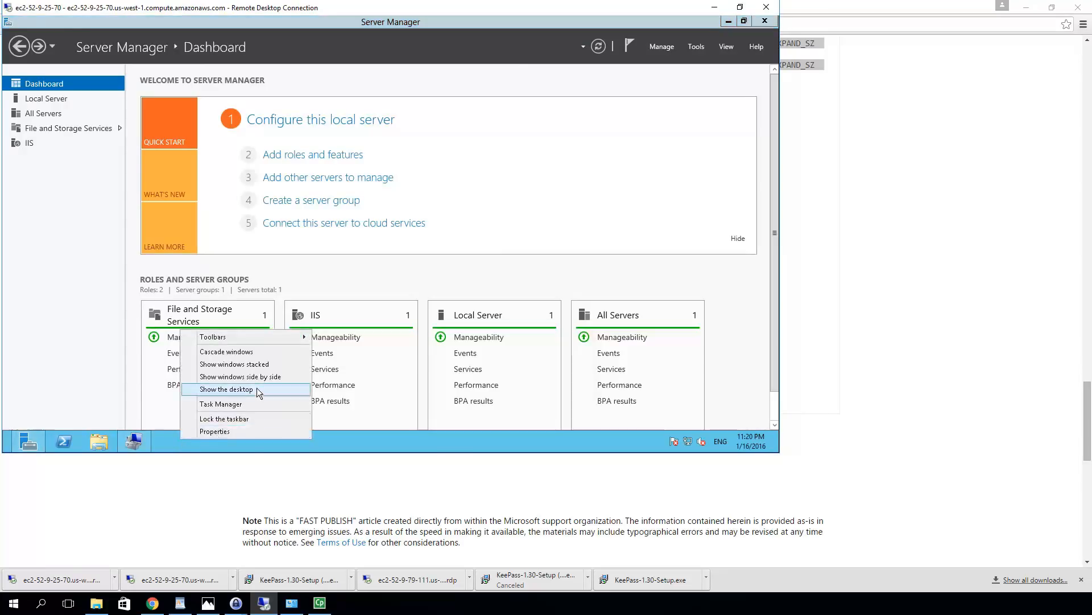
left_click(257, 389)
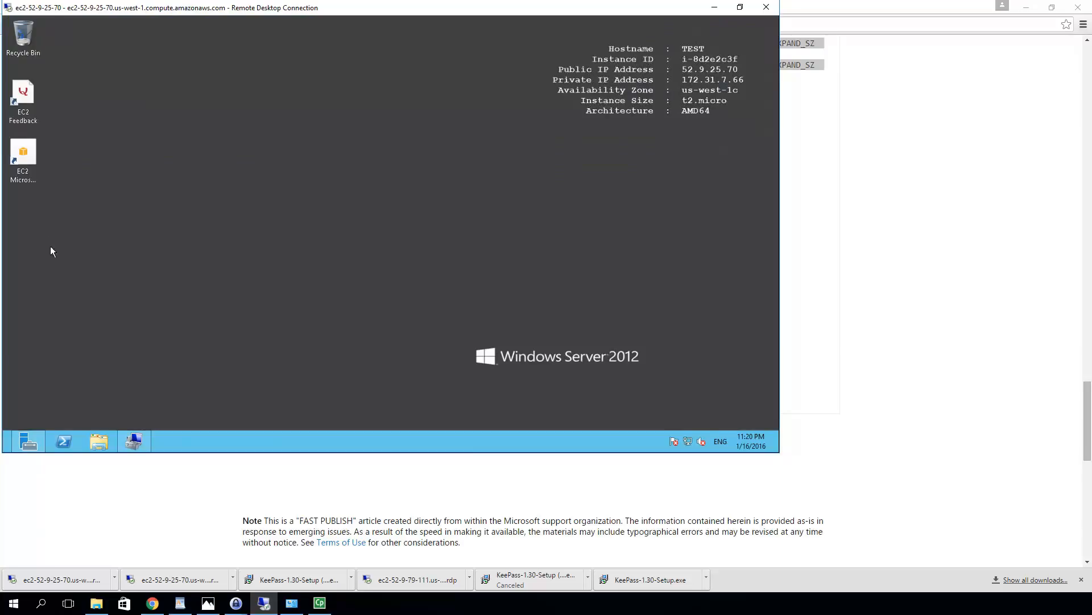
mouse_move(23, 444)
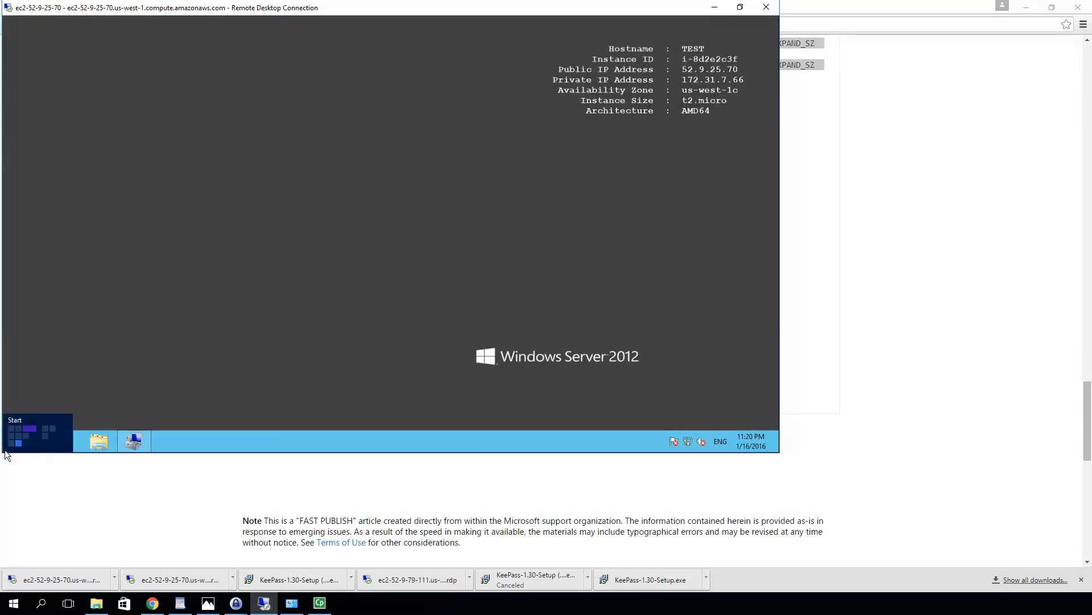
Launch Notepad from a Start search for 'notepad' and paste in the Inetpub relocation script
left_click(7, 453)
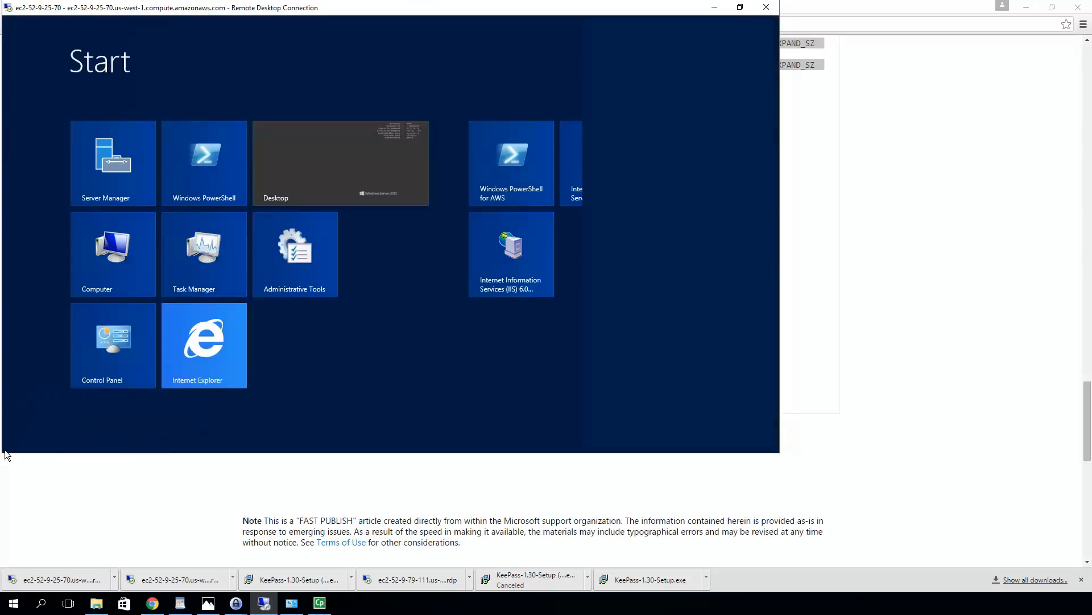
type("notepad")
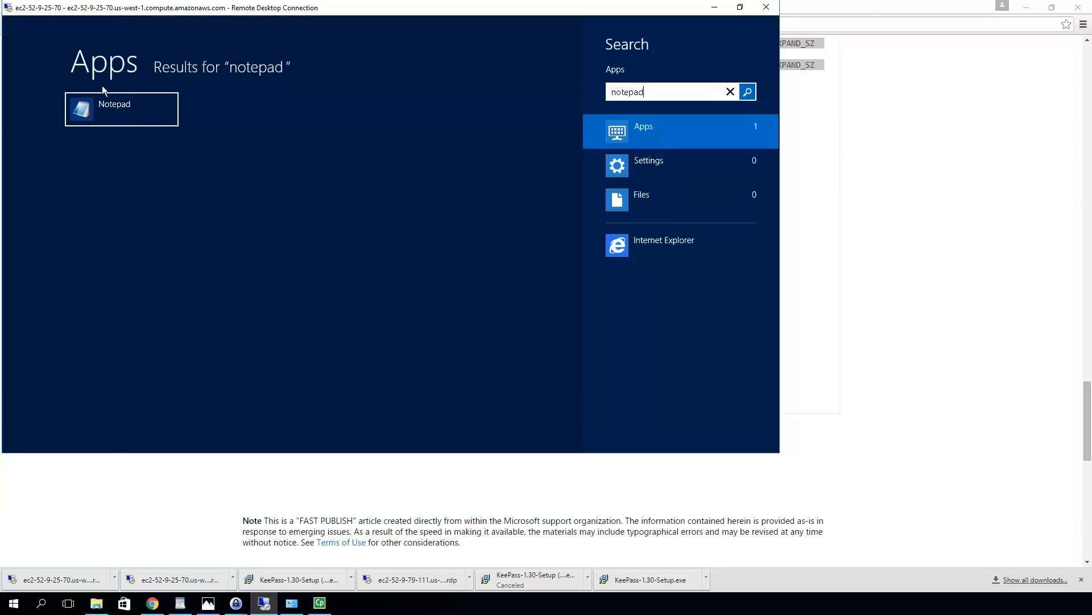
left_click(99, 110)
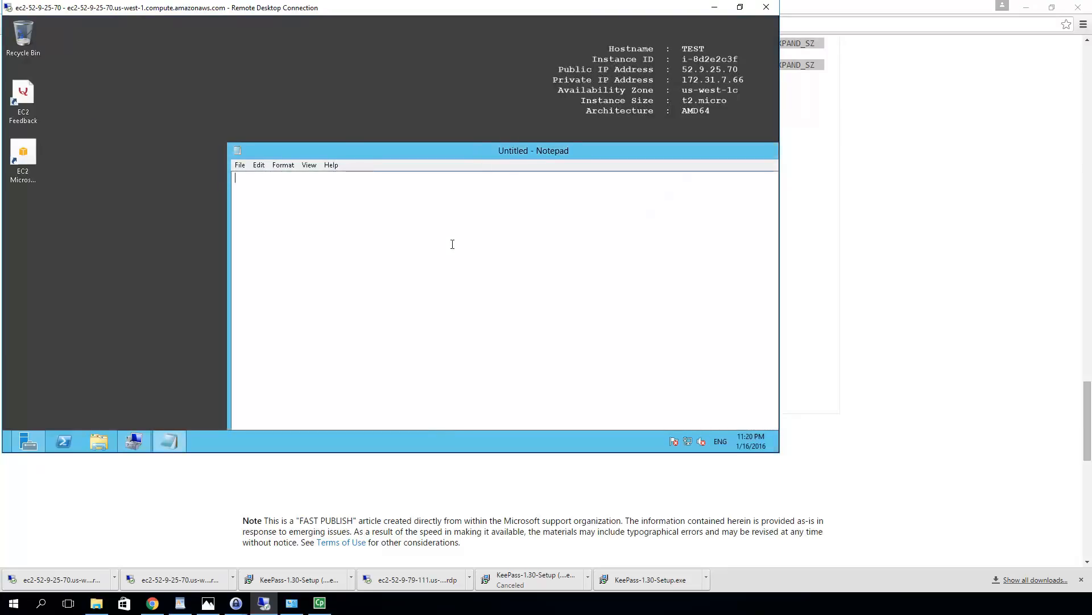
key("ctrl+v")
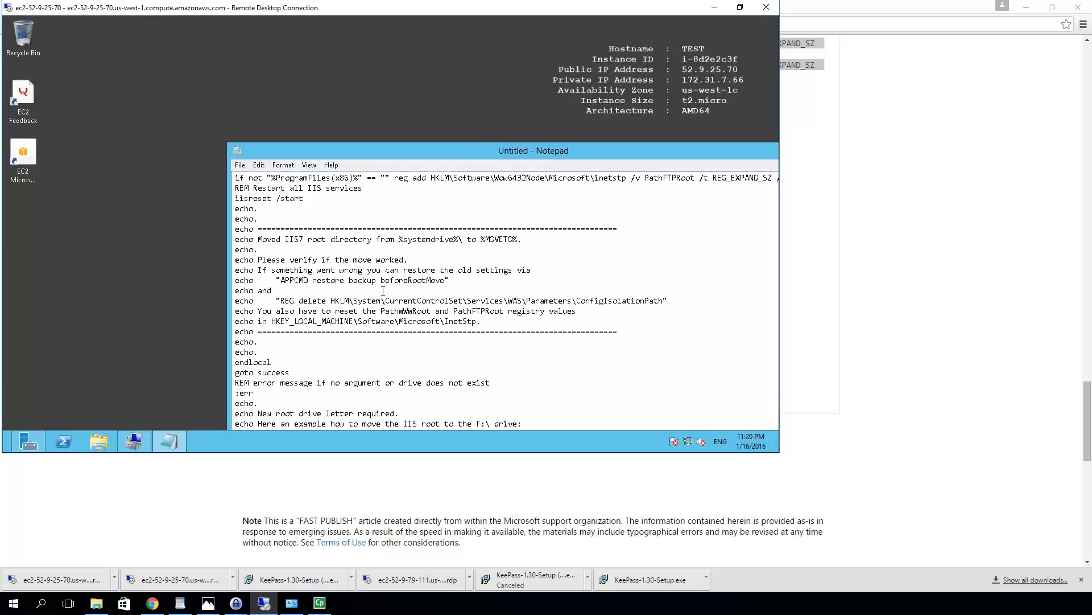
scroll(383, 291, "up", 15)
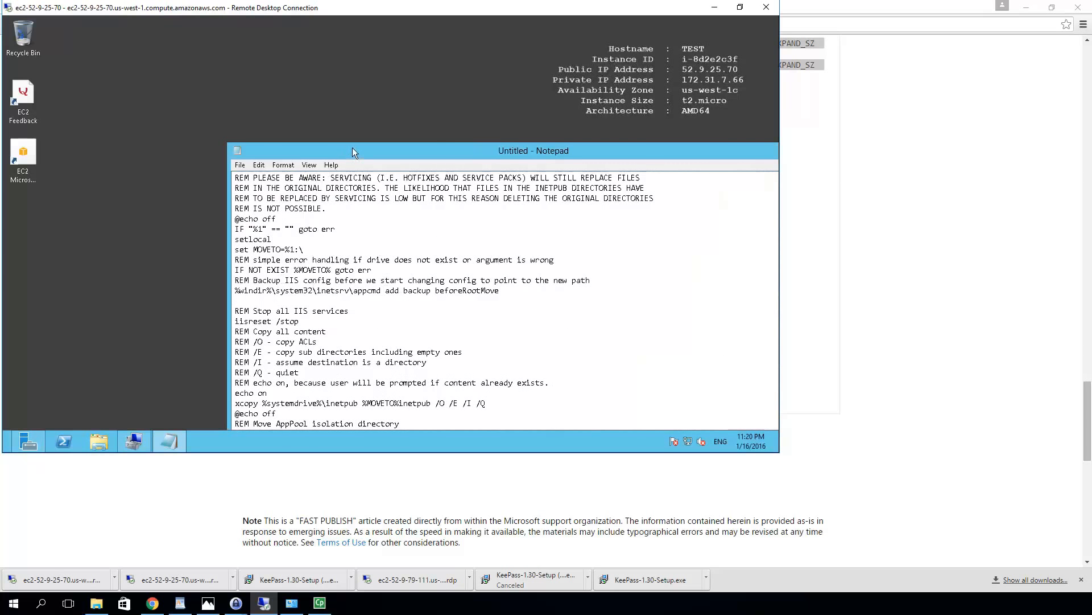
left_click_drag(352, 147, 208, 29)
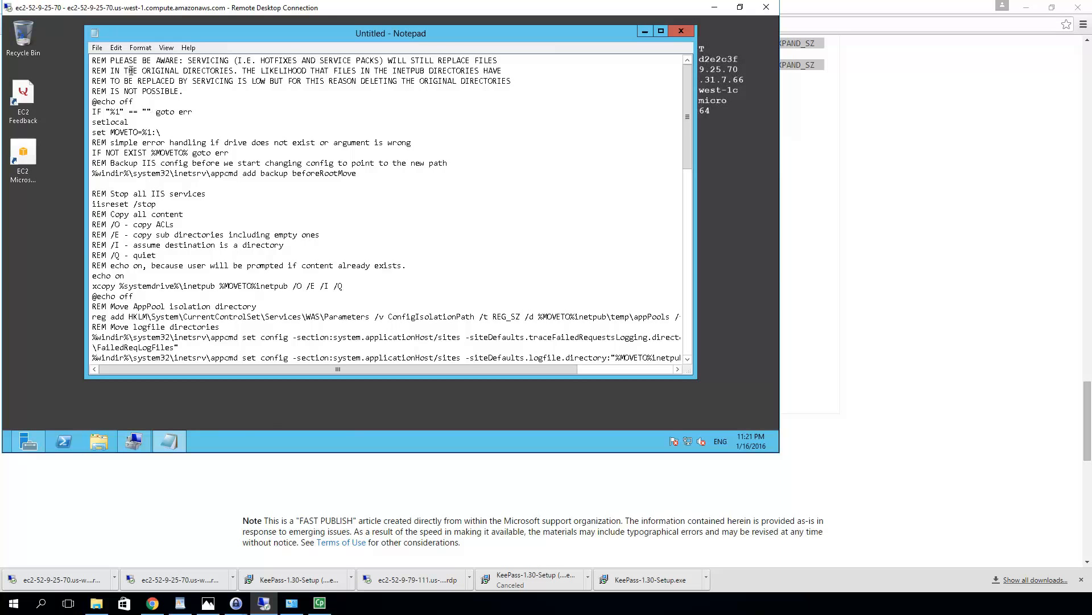
scroll(147, 154, "down", 15)
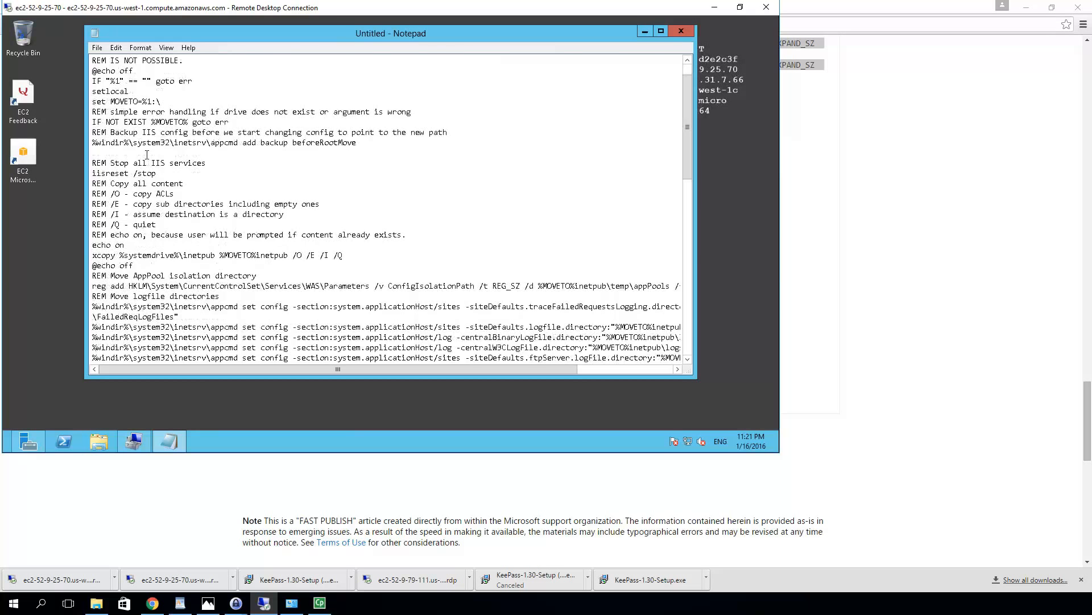
scroll(147, 154, "down", 5)
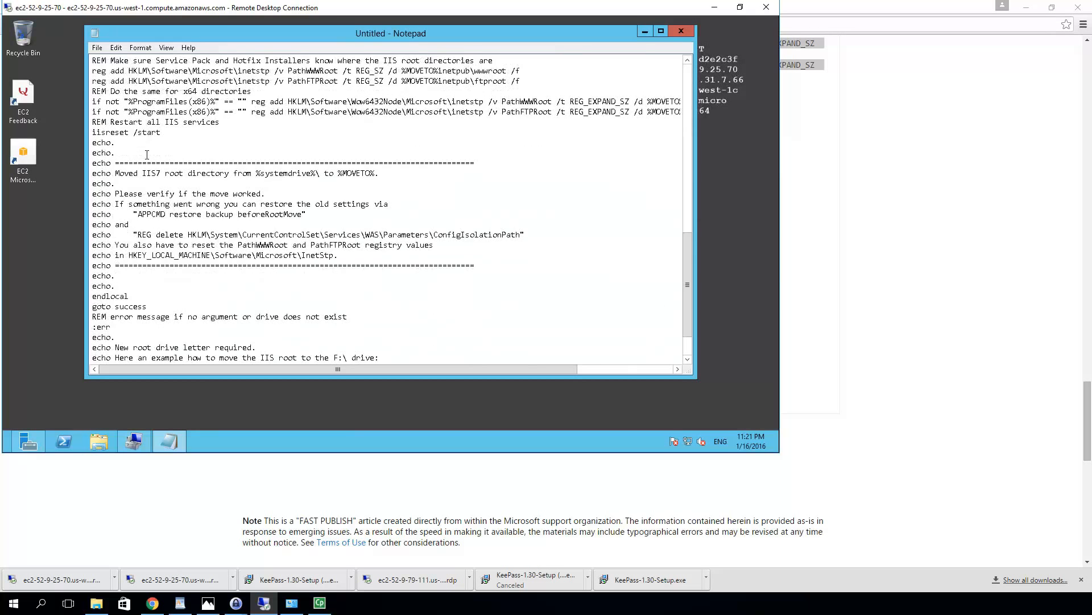
scroll(147, 154, "up", 20)
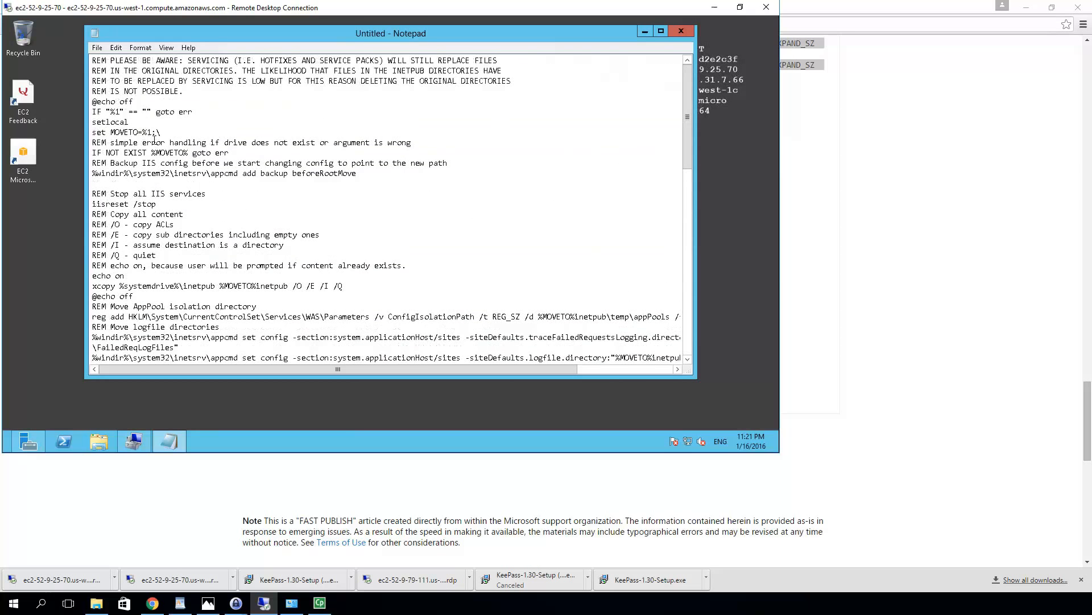
Save the script to the Desktop as IIS.bat, with Save as type set to All Files (*.*)
left_click(97, 47)
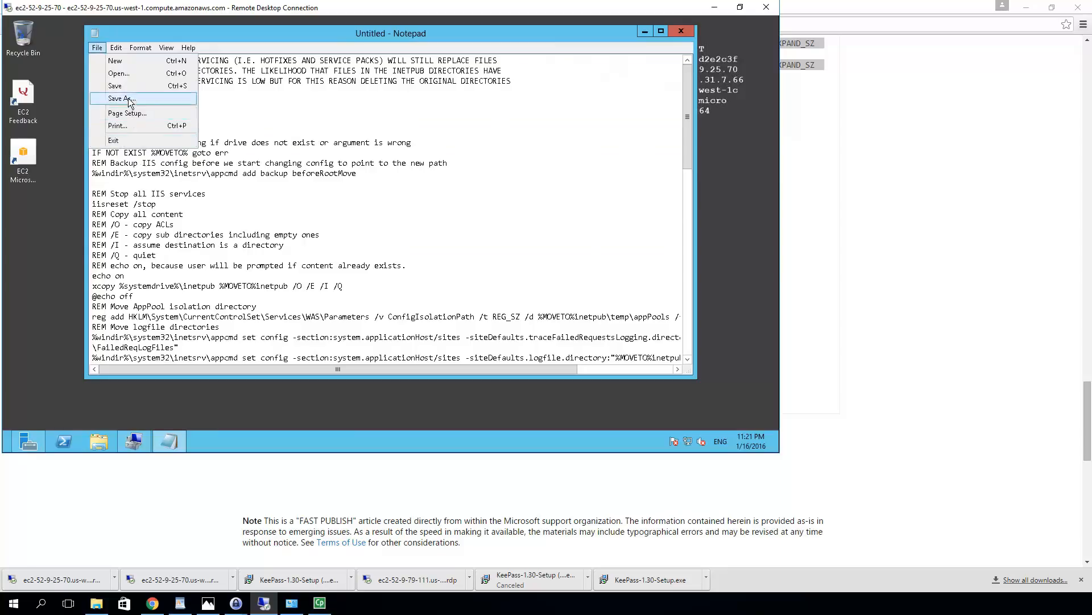
left_click(128, 99)
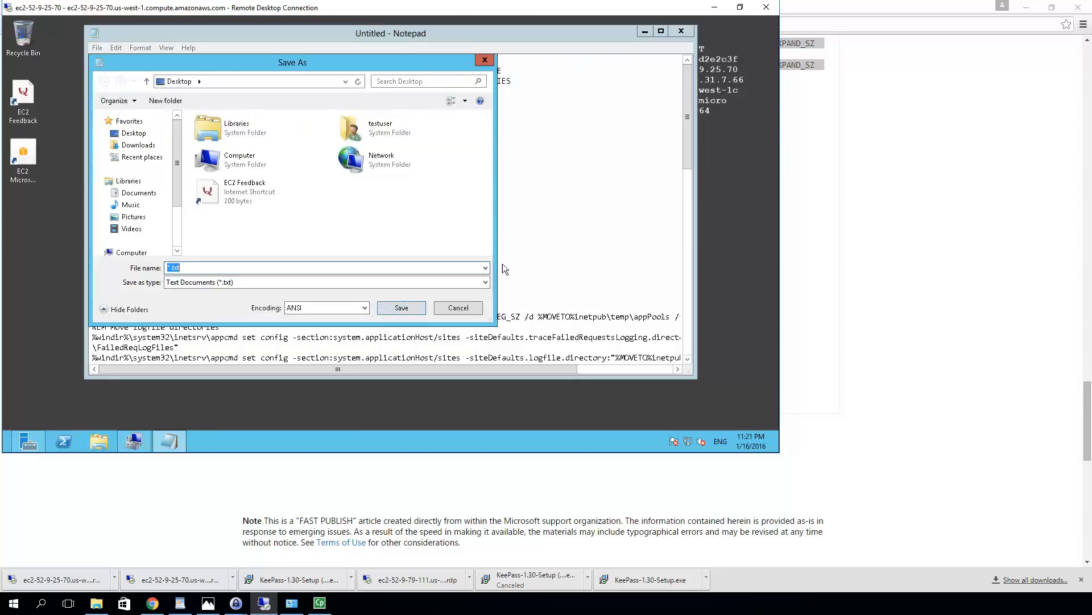
left_click(235, 284)
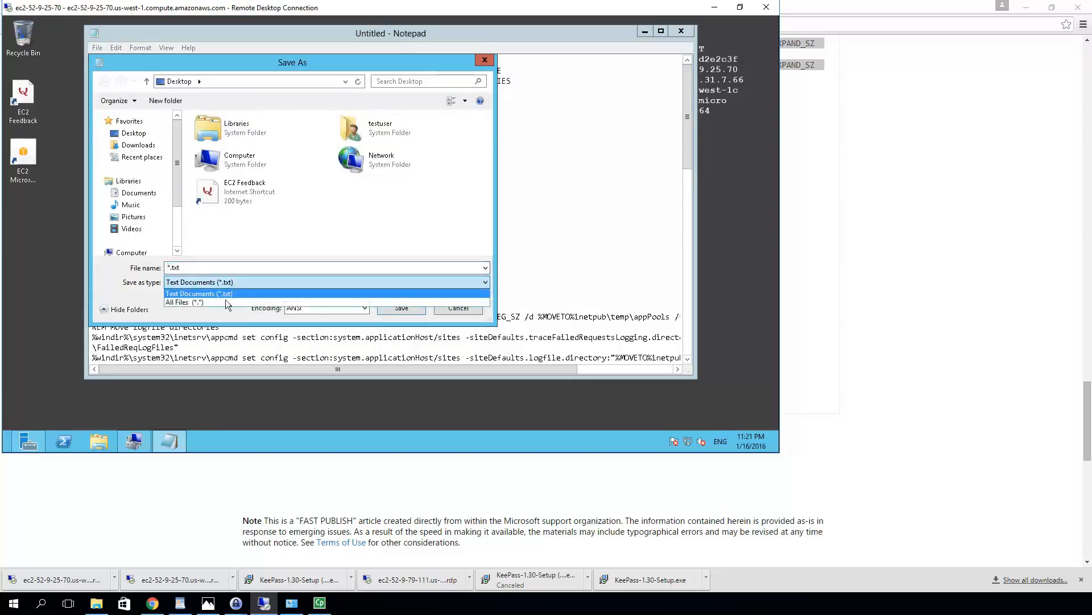
left_click(225, 302)
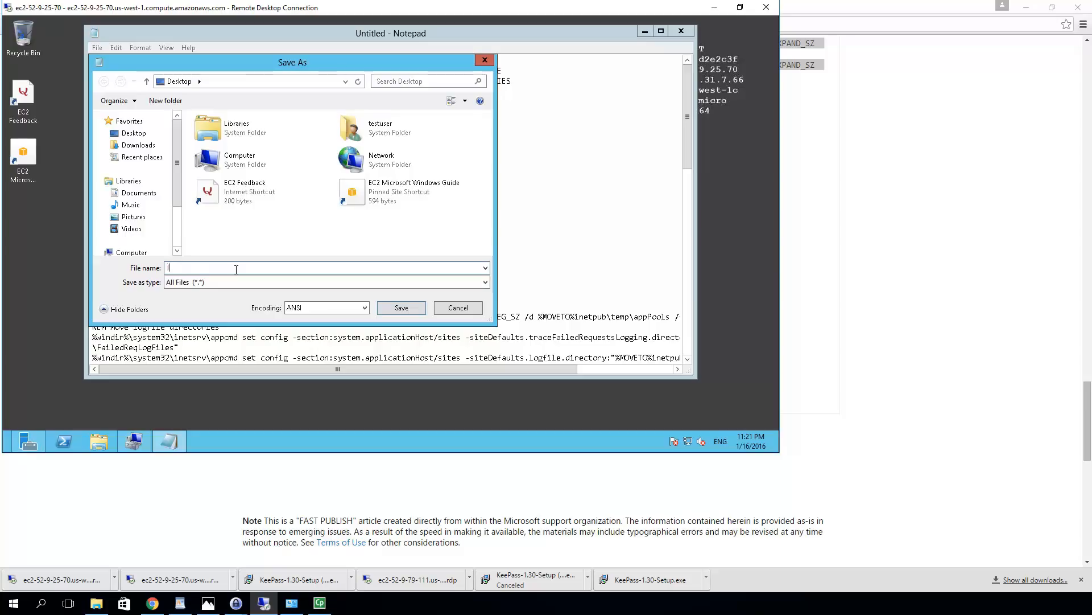
type("S.ba")
left_click(401, 307)
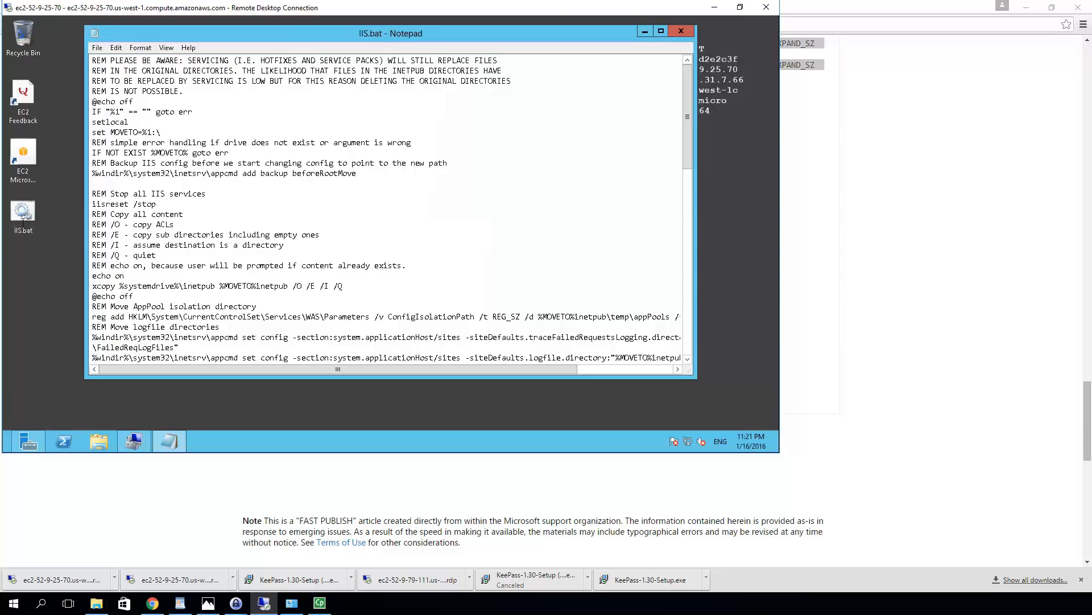
Run IIS.bat from the desktop as administrator and answer the UAC prompt
right_click(21, 213)
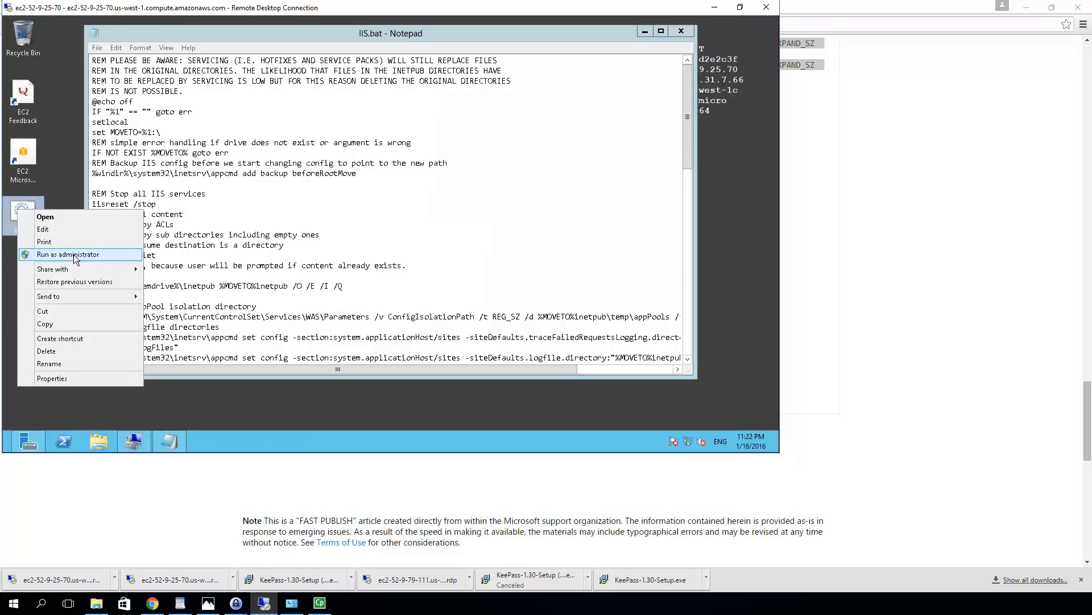
left_click(76, 257)
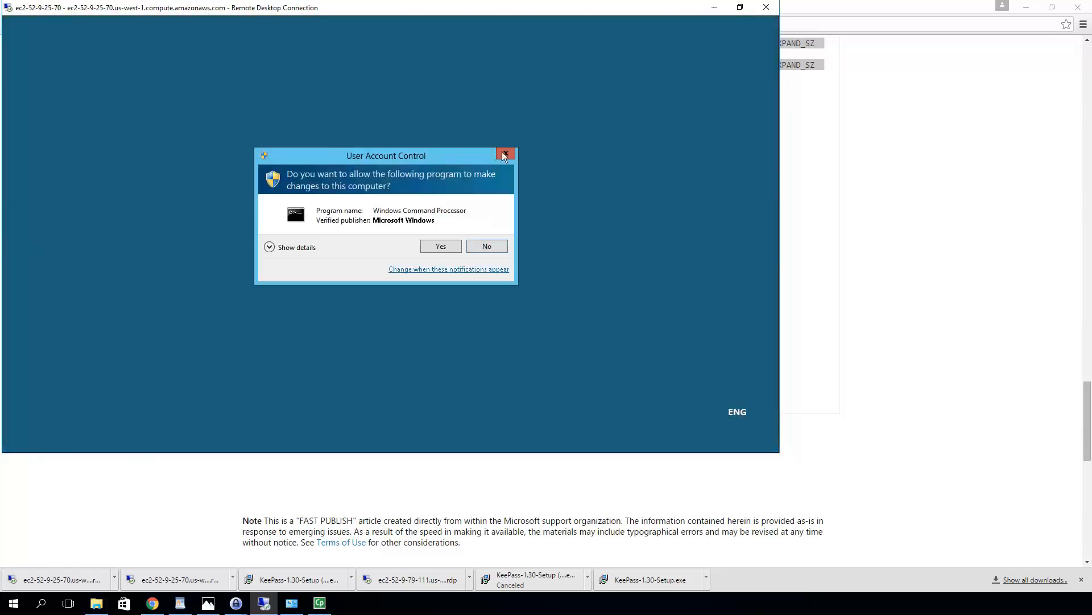
left_click(493, 248)
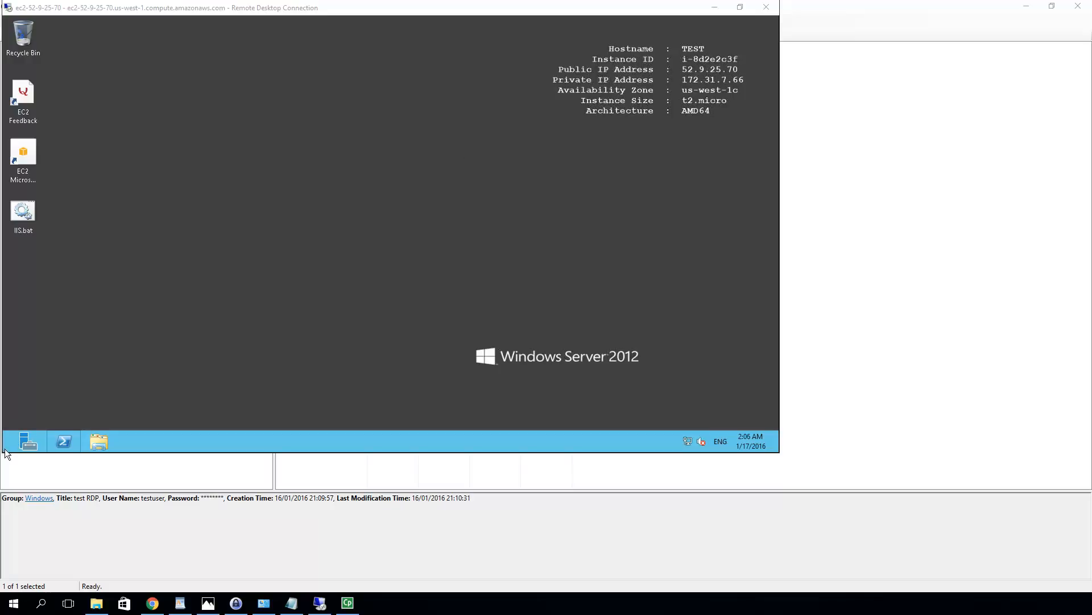
From File Explorer's Desktop folder, open a command window there as administrator and approve UAC
left_click(98, 440)
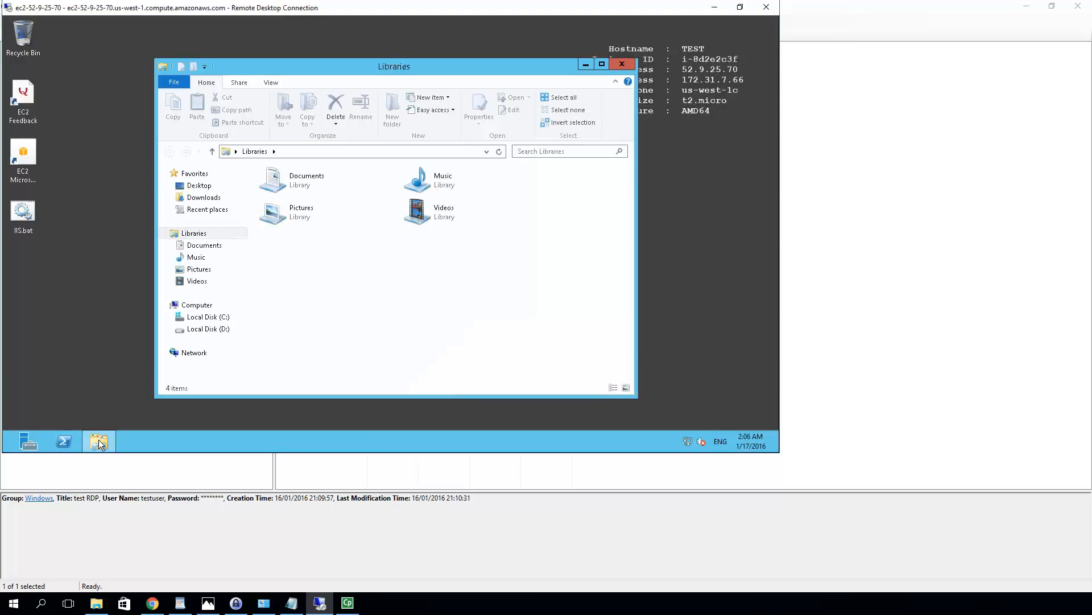
left_click(210, 188)
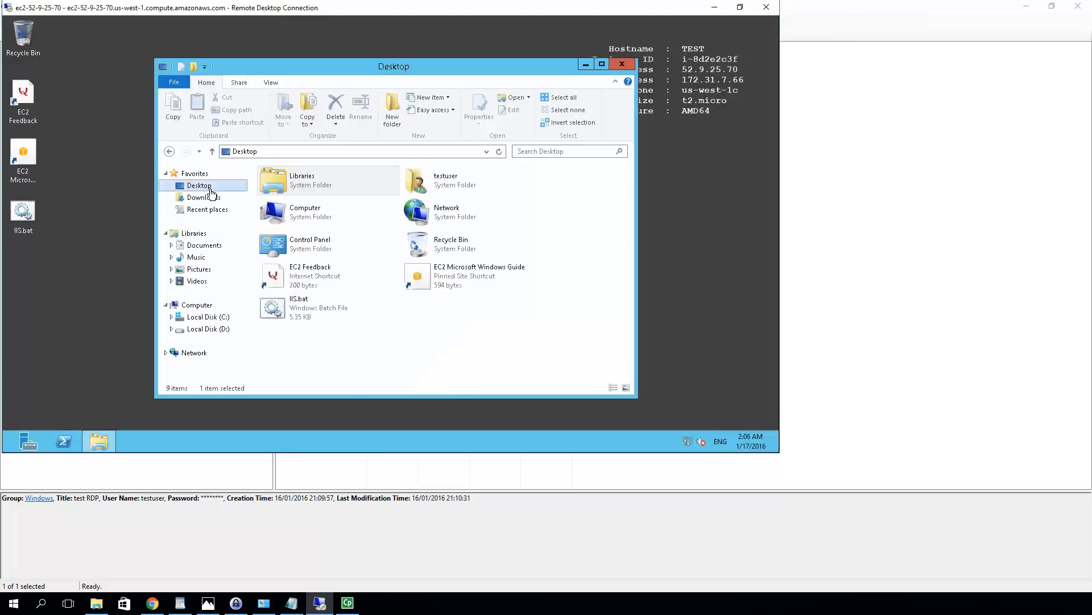
left_click(173, 83)
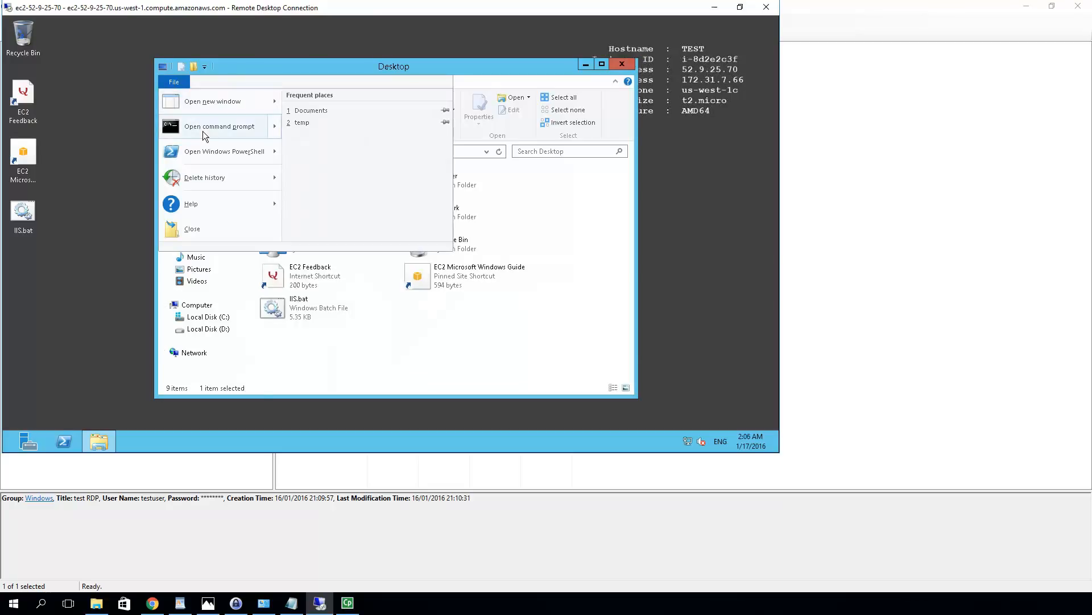
mouse_move(203, 130)
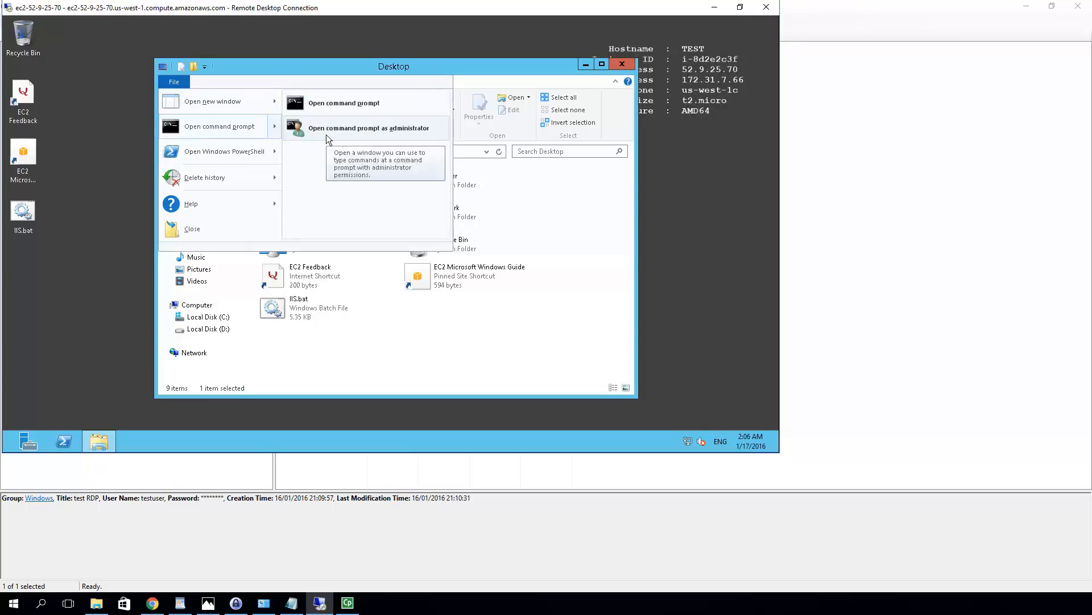
left_click(327, 136)
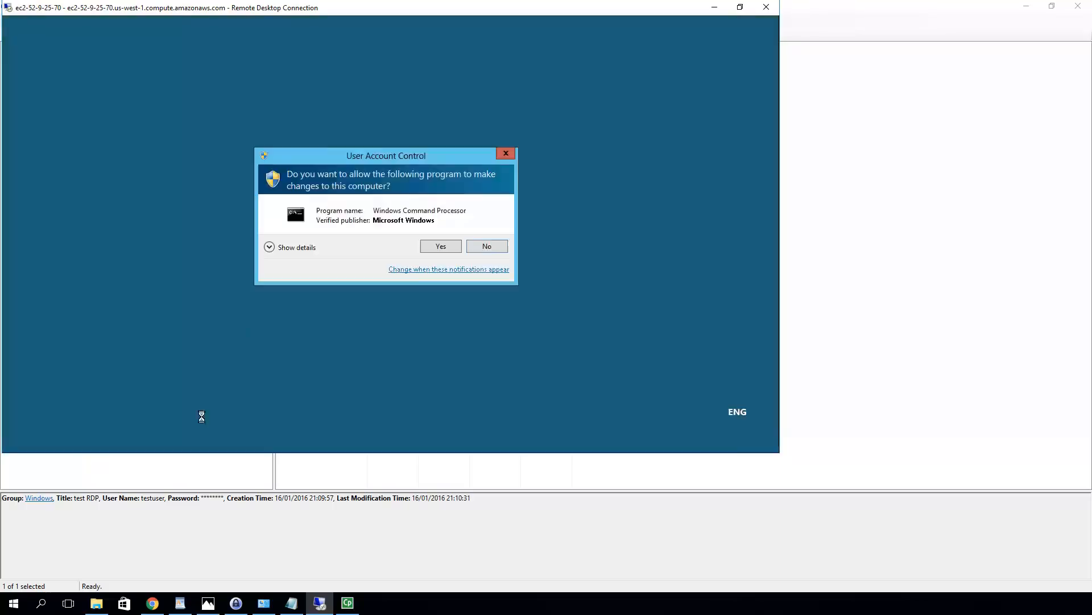
left_click(437, 246)
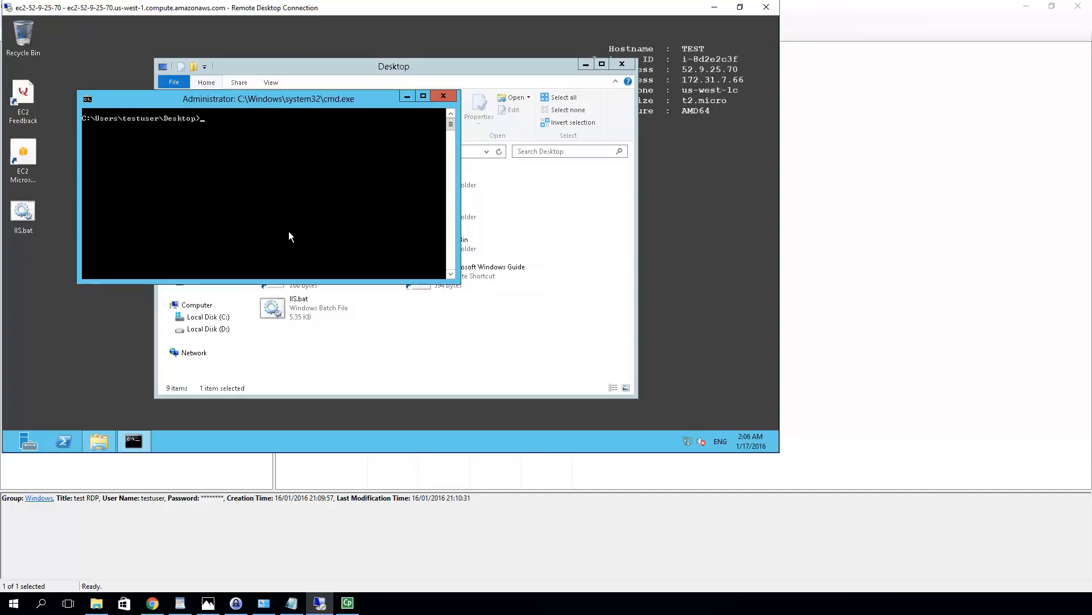
Run iis.bat D so the IIS7 root directory moves from C:\ to D:\
type("iis.bat D")
key("Return")
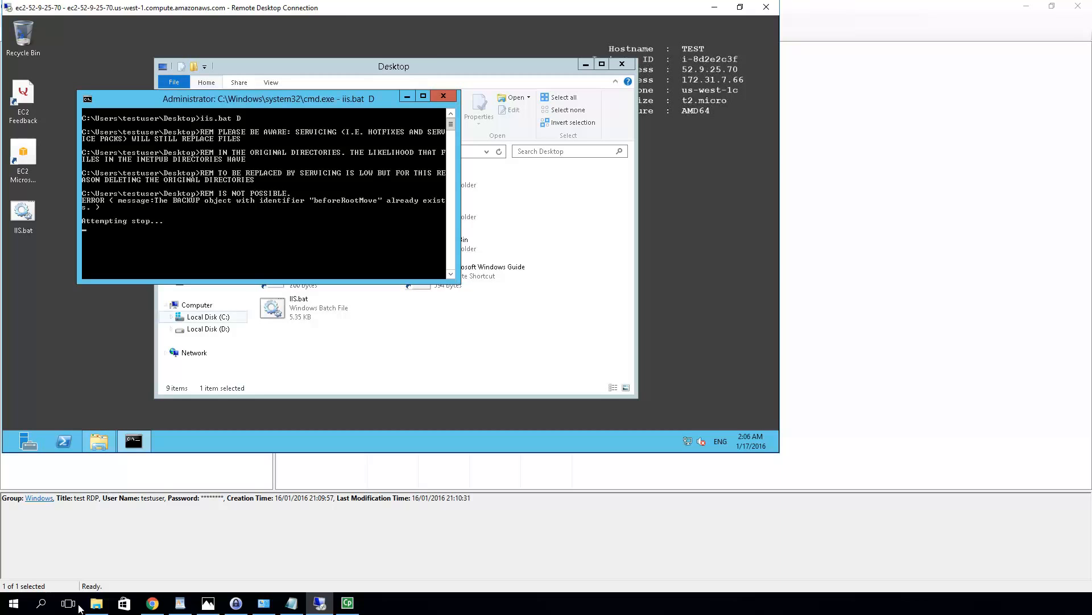
left_click(356, 603)
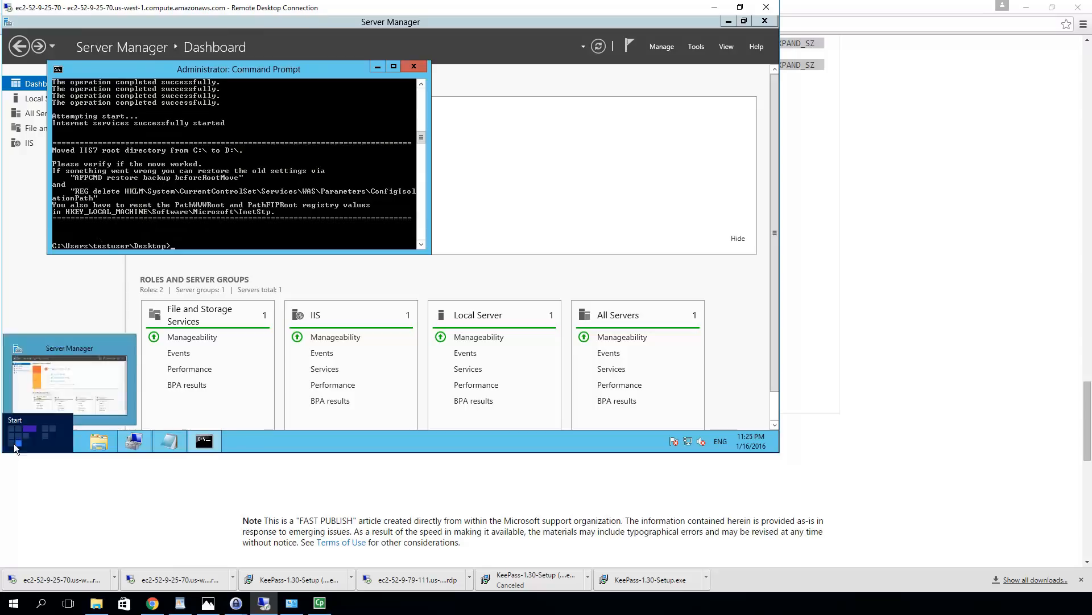
Browse to D:\inetpub in File Explorer to see custerr, ftproot, wwwroot and the other IIS folders
left_click(100, 442)
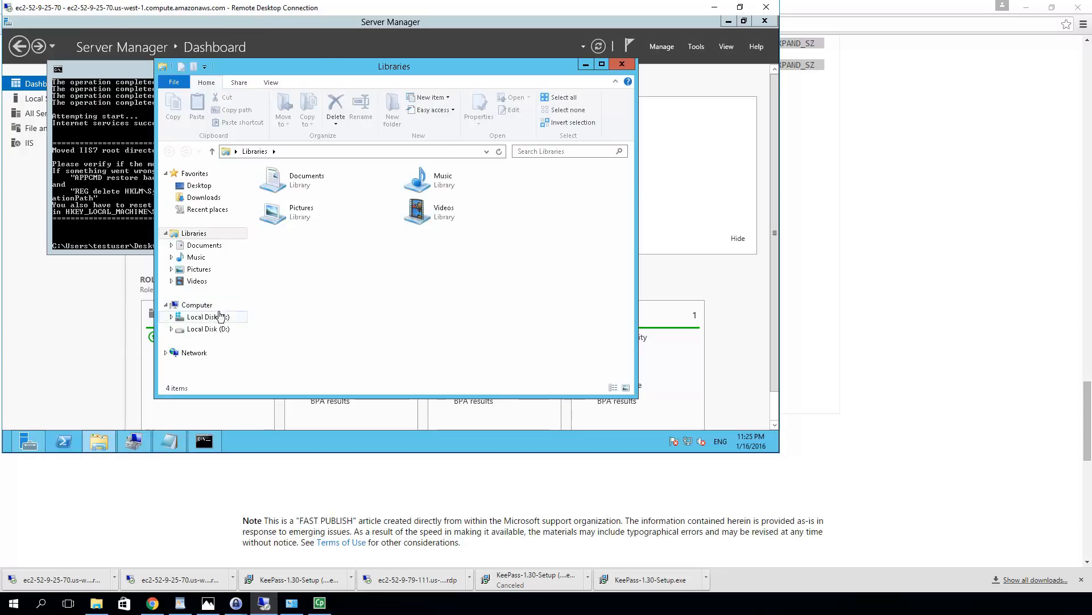
left_click(219, 318)
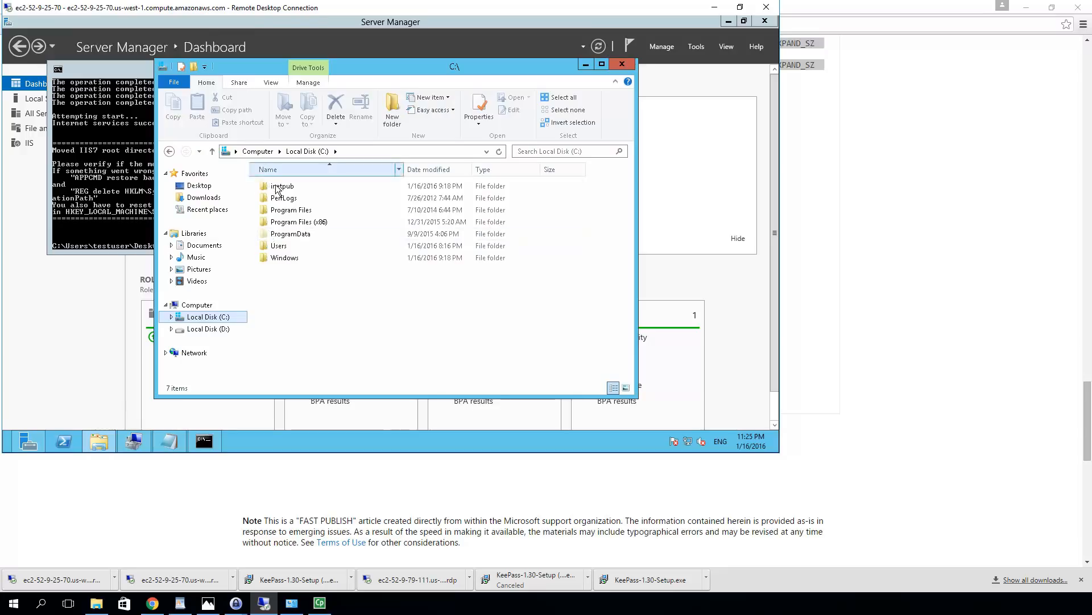
left_click(214, 331)
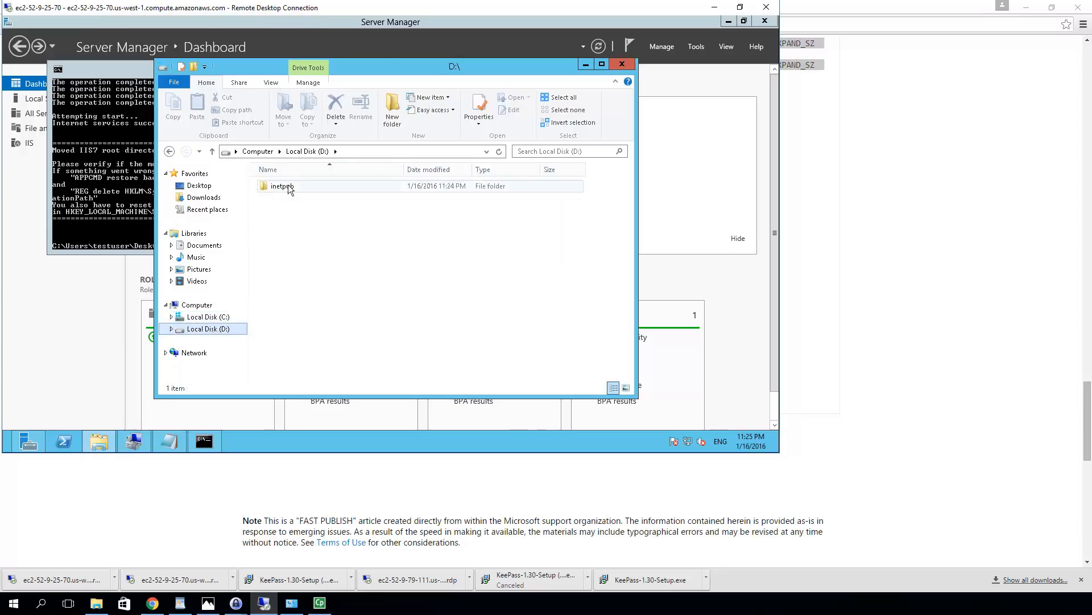
double_click(282, 187)
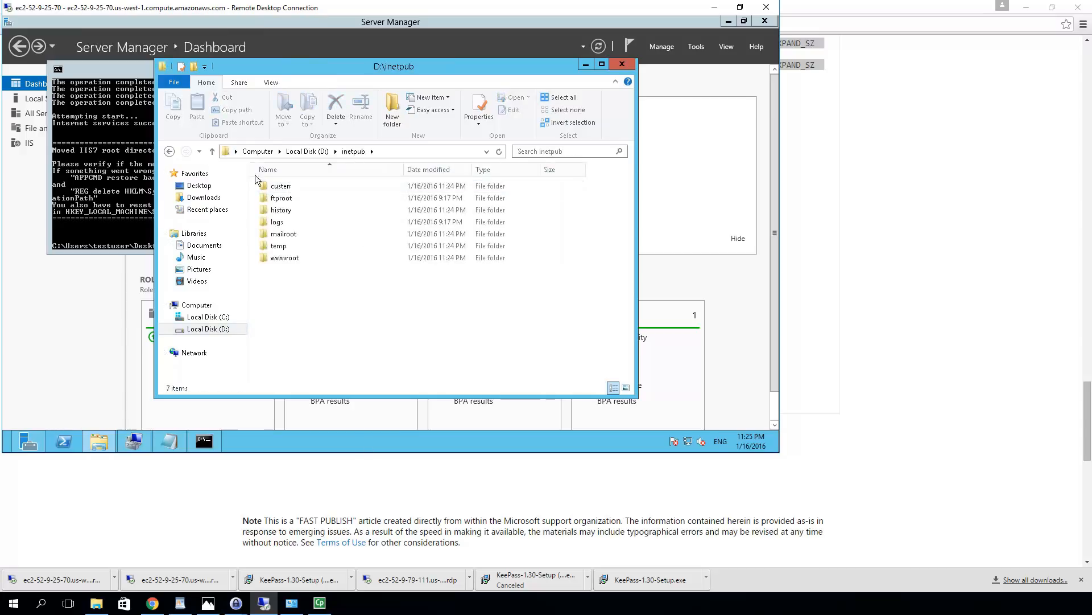
Scroll through the iis.bat output in Command Prompt, then minimize it to reveal D:\inetpub
left_click(116, 221)
scroll(147, 172, "up", 11)
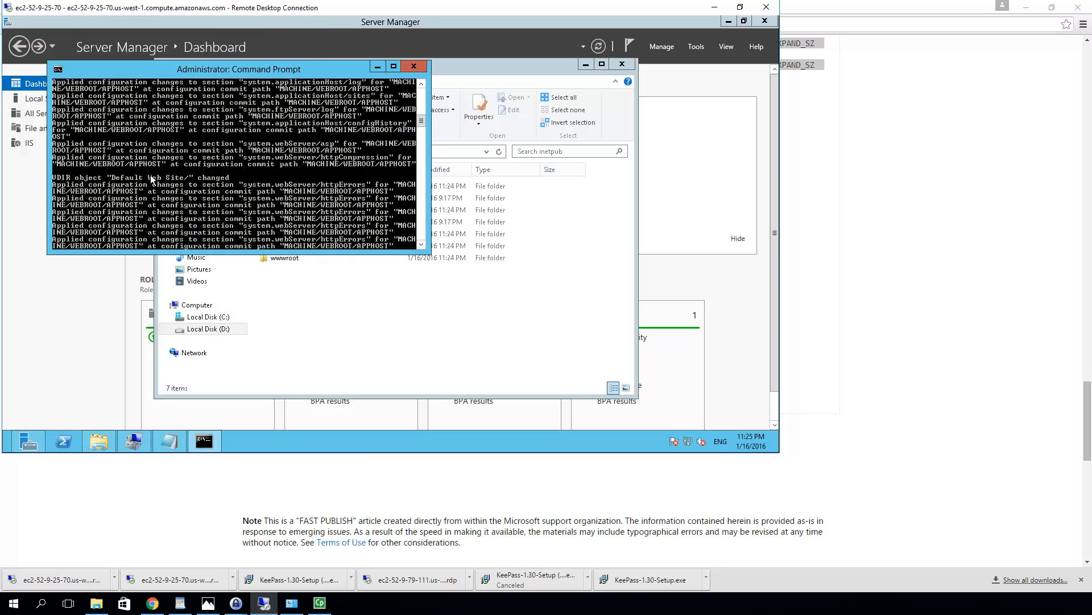
scroll(152, 179, "up", 5)
scroll(152, 178, "up", 5)
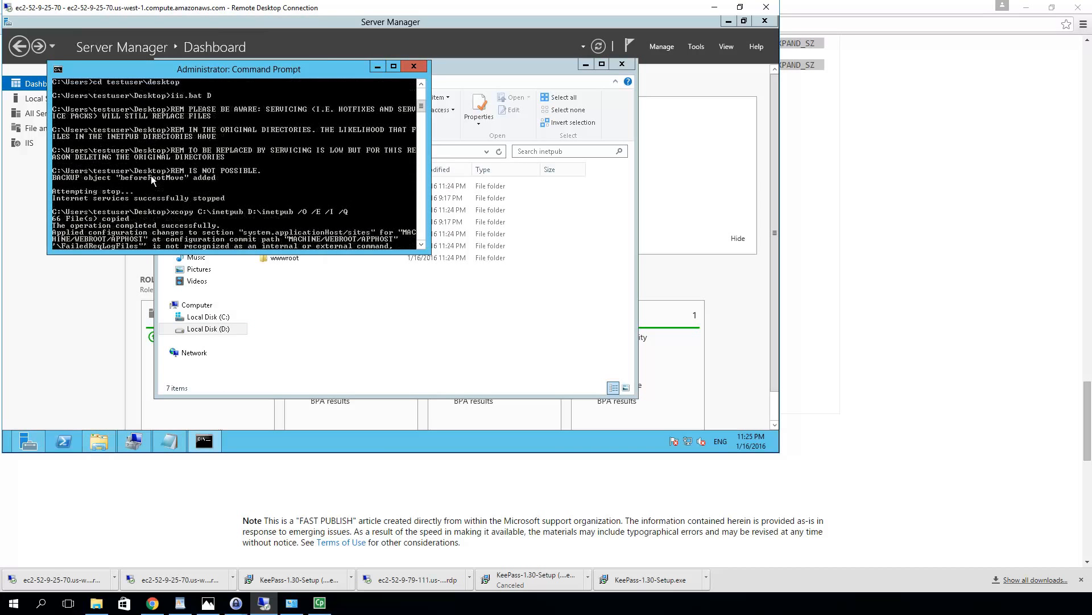
scroll(163, 151, "down", 1)
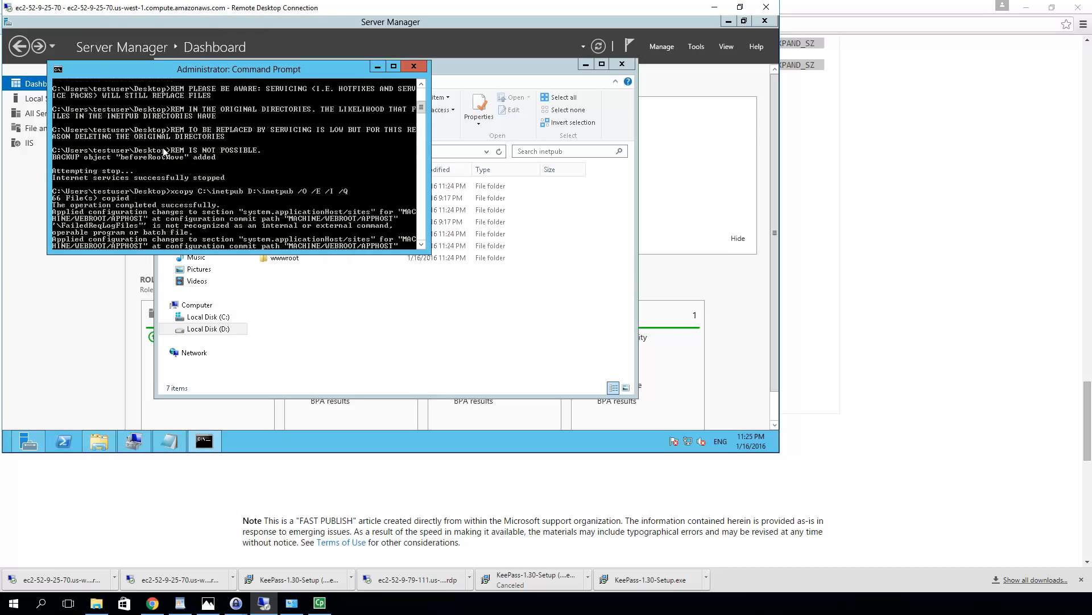
scroll(164, 151, "down", 3)
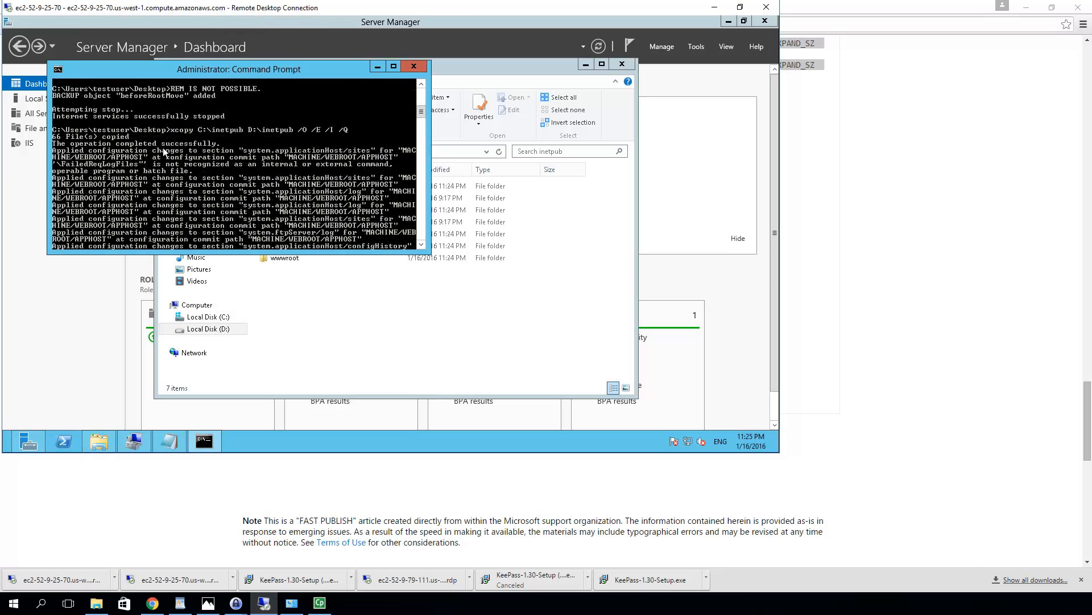
scroll(164, 150, "down", 8)
scroll(163, 151, "down", 10)
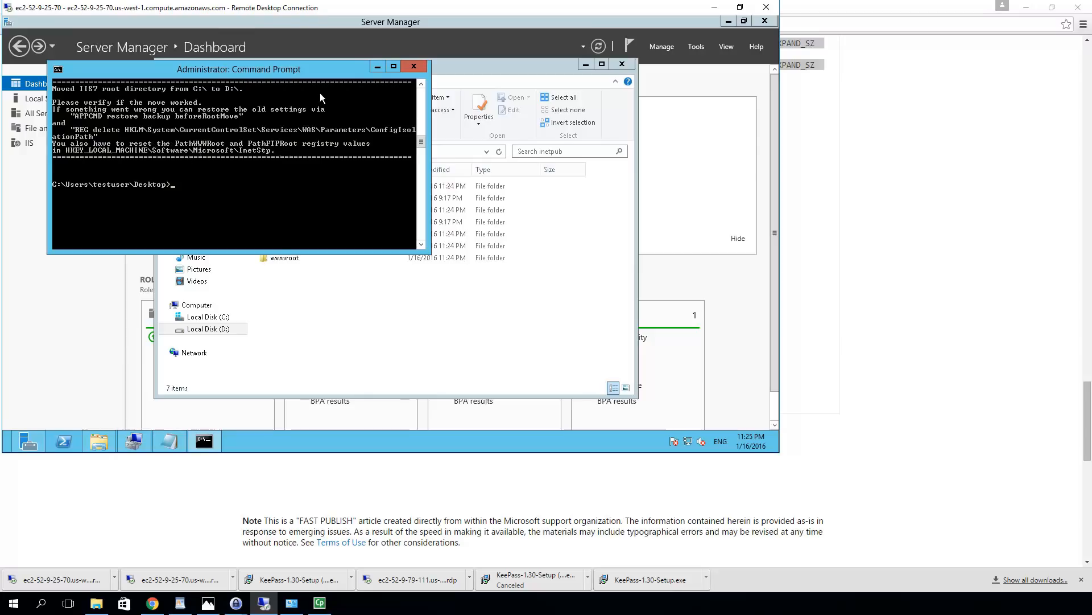
left_click(377, 67)
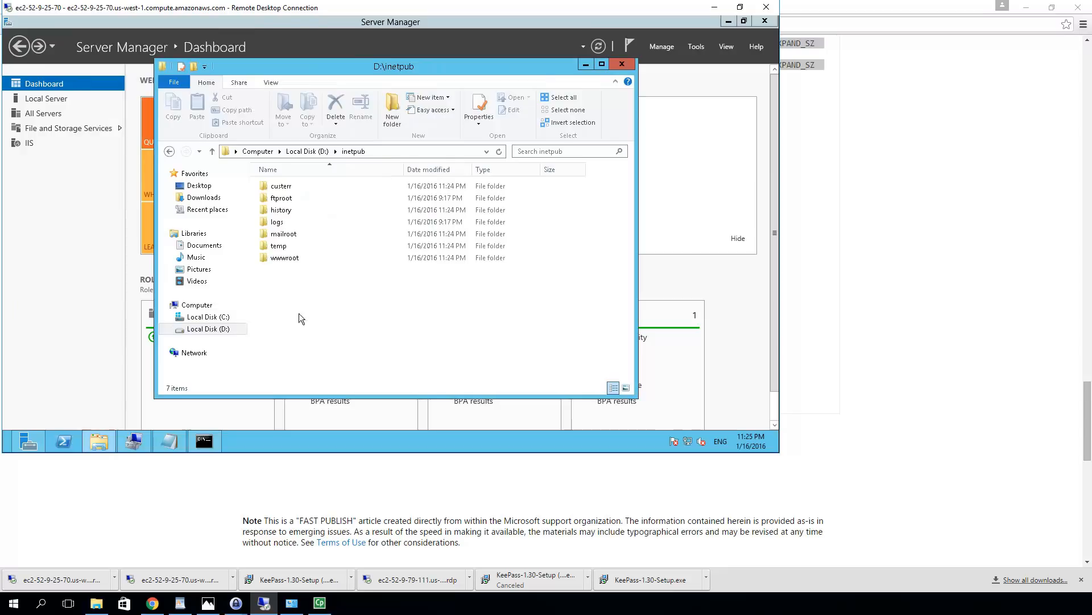
mouse_move(57, 402)
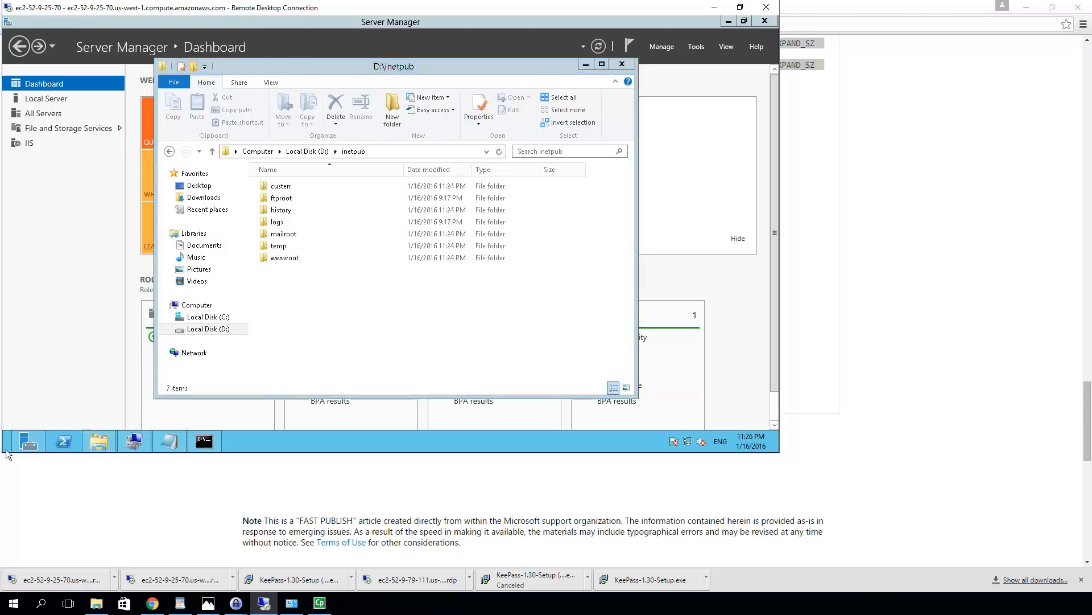
mouse_move(12, 441)
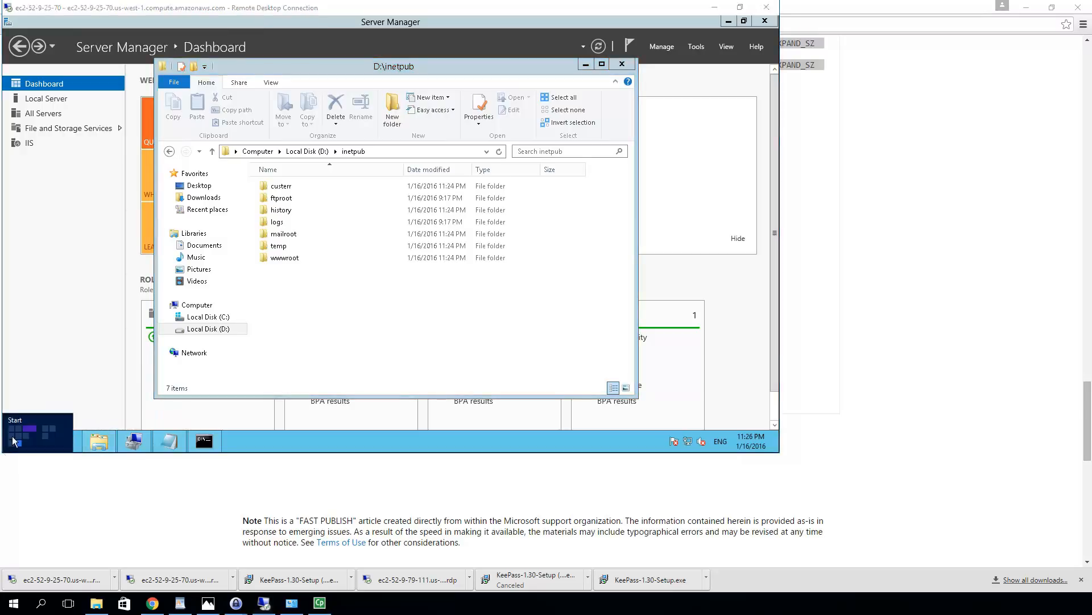
Launch IIS Manager from the Start screen and connect to the TEST server, dismissing the Web Platform prompt
left_click(12, 441)
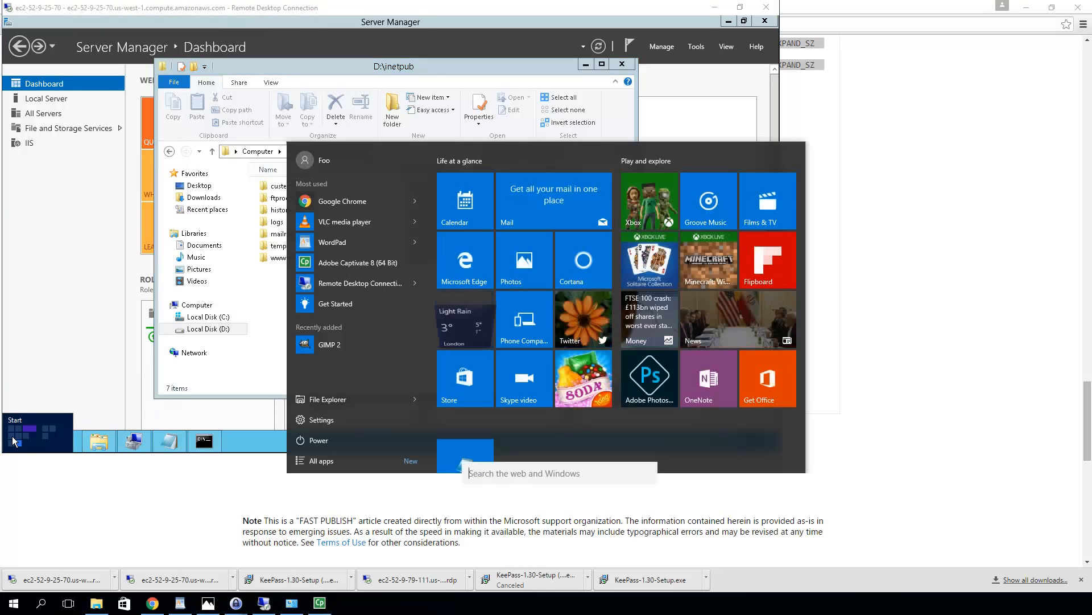
left_click(12, 438)
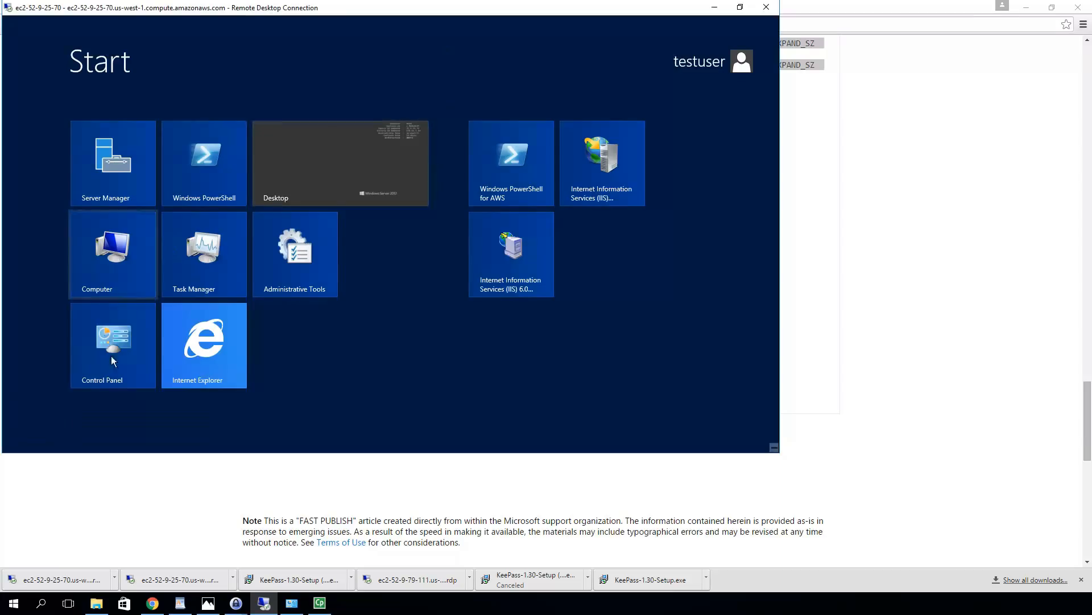
left_click(588, 165)
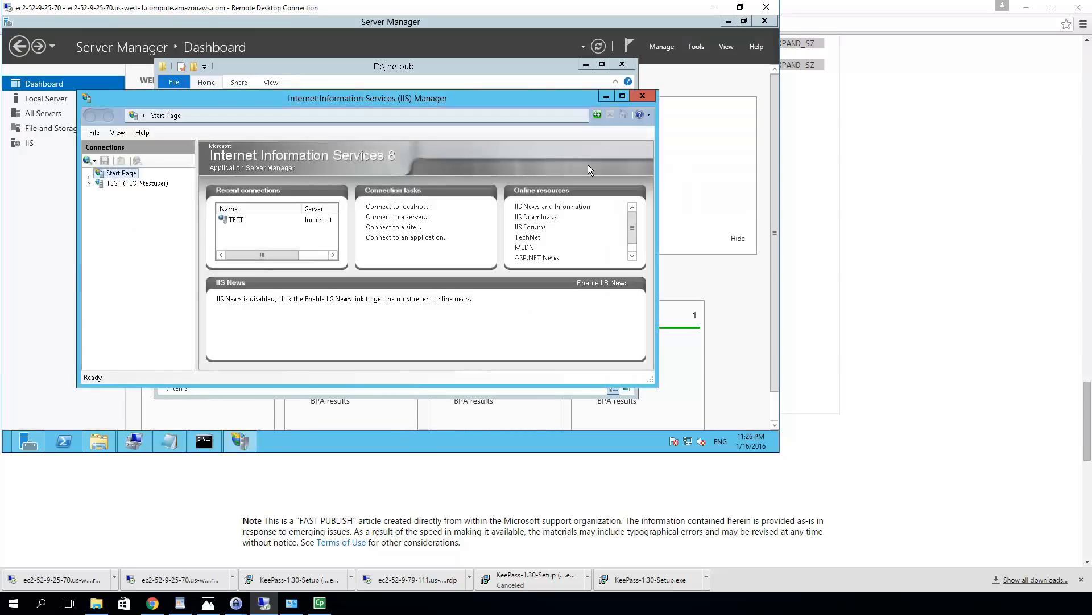
left_click(149, 187)
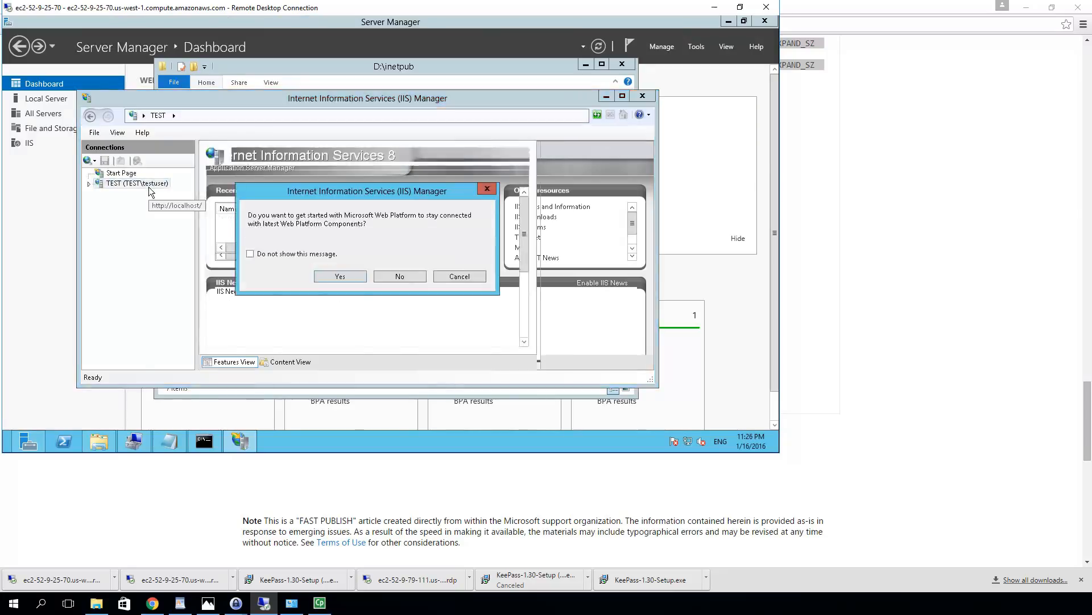
left_click(477, 279)
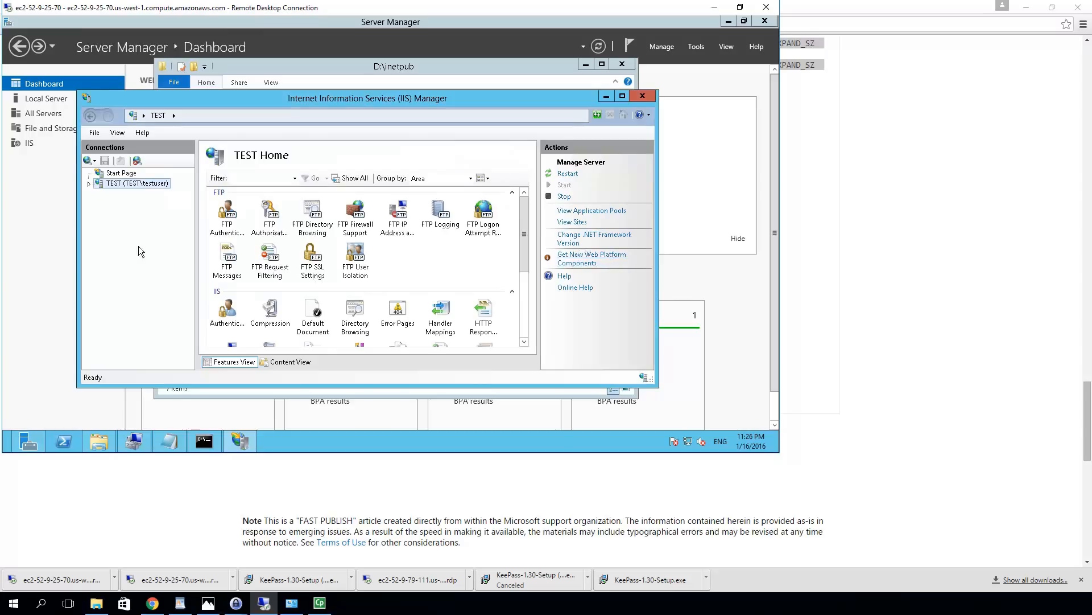
Browse the Default Web Site under TEST's Sites to display the IIS 8.0 welcome page
left_click(89, 183)
left_click(100, 204)
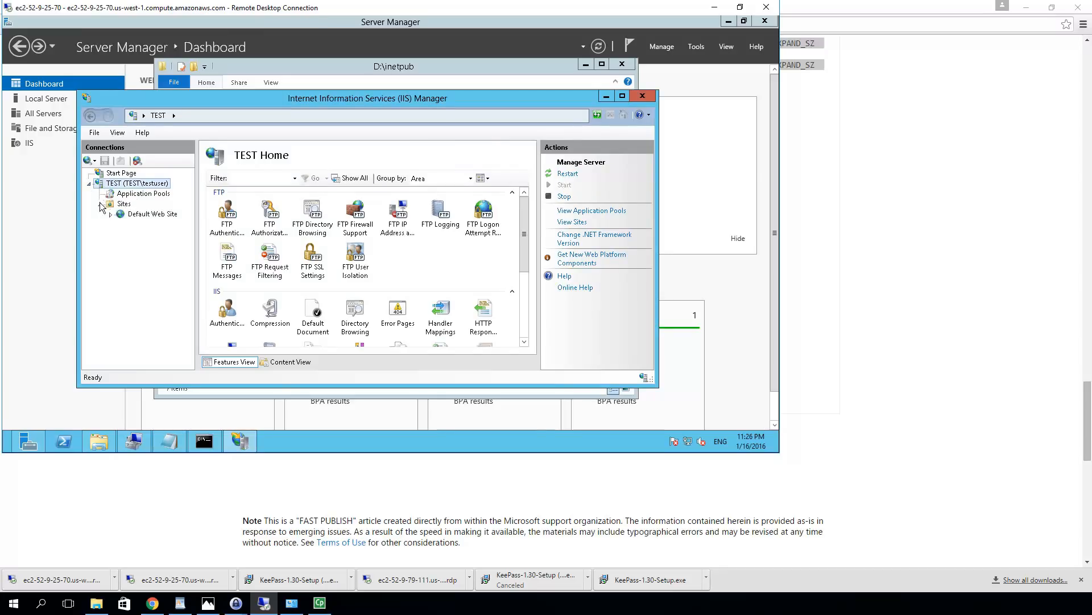
left_click(148, 217)
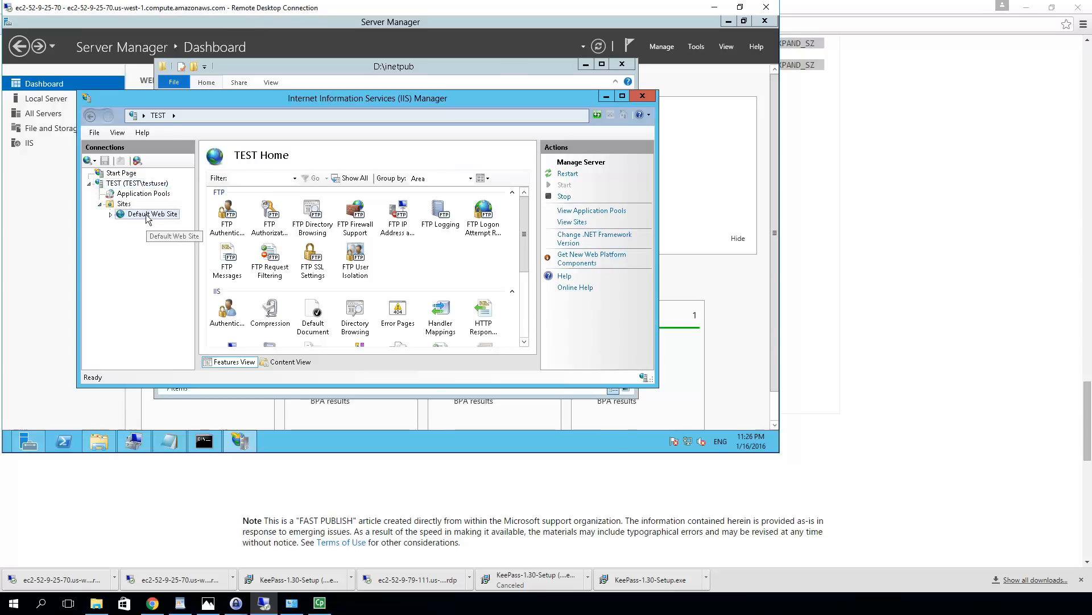
right_click(148, 216)
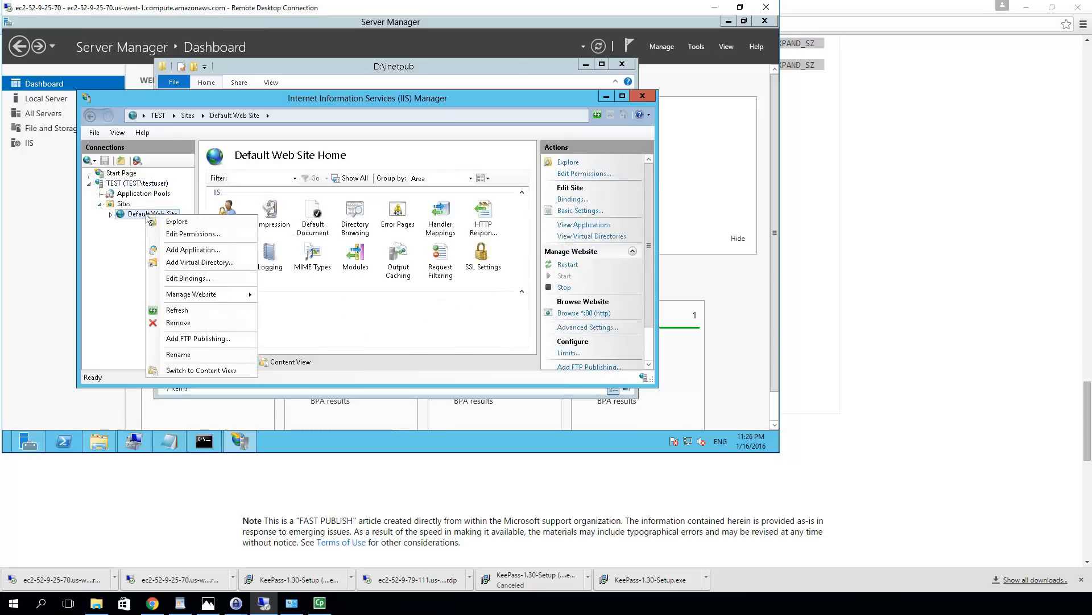
mouse_move(205, 296)
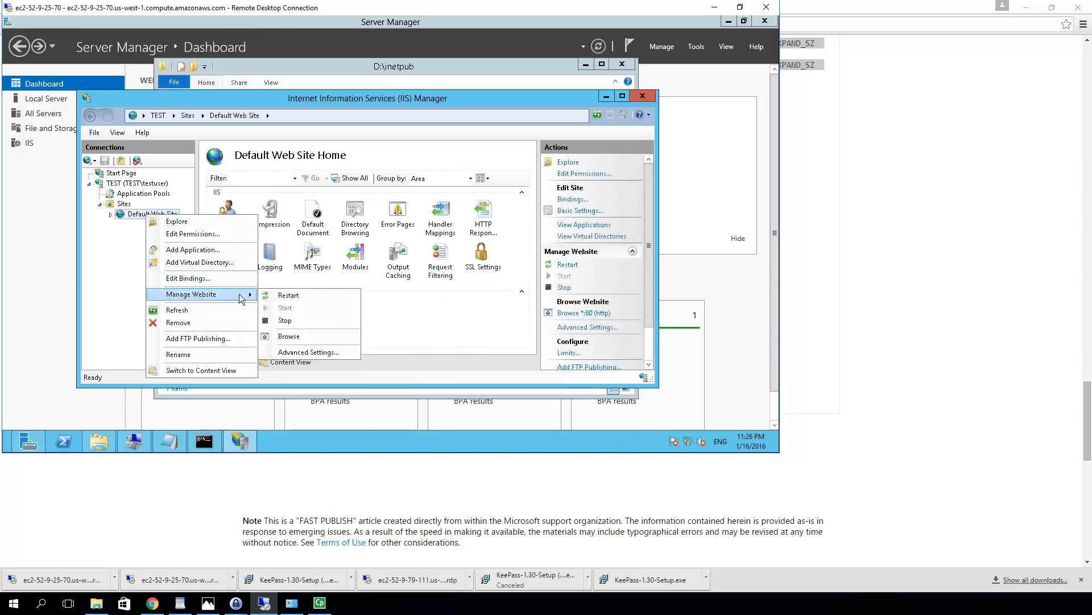
left_click(282, 337)
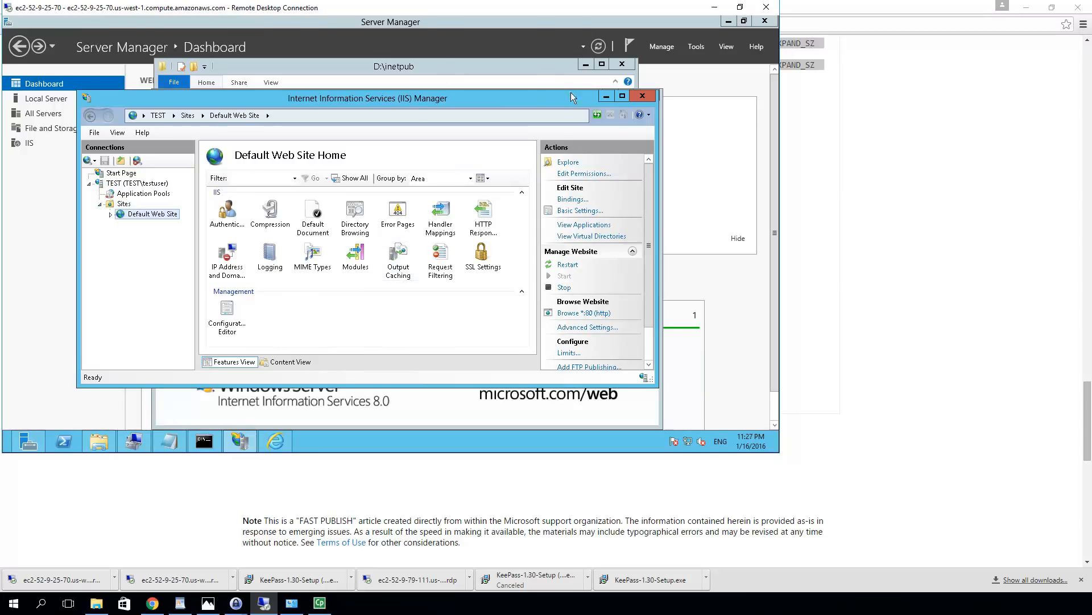
Minimize IIS Manager, close the Internet Explorer welcome page, and bring up the remote Start screen
left_click(606, 98)
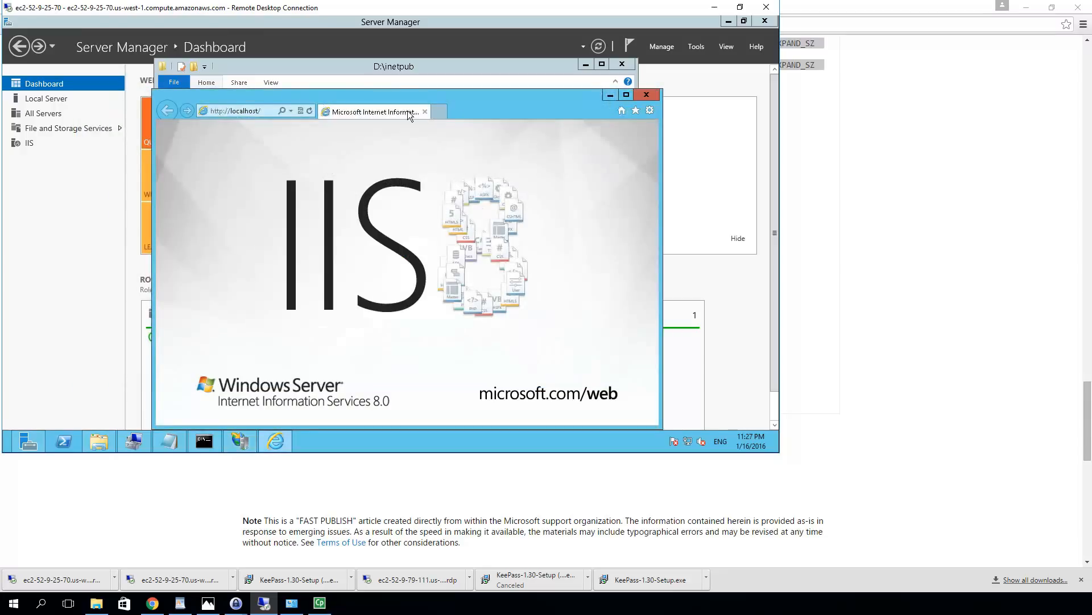
left_click(651, 95)
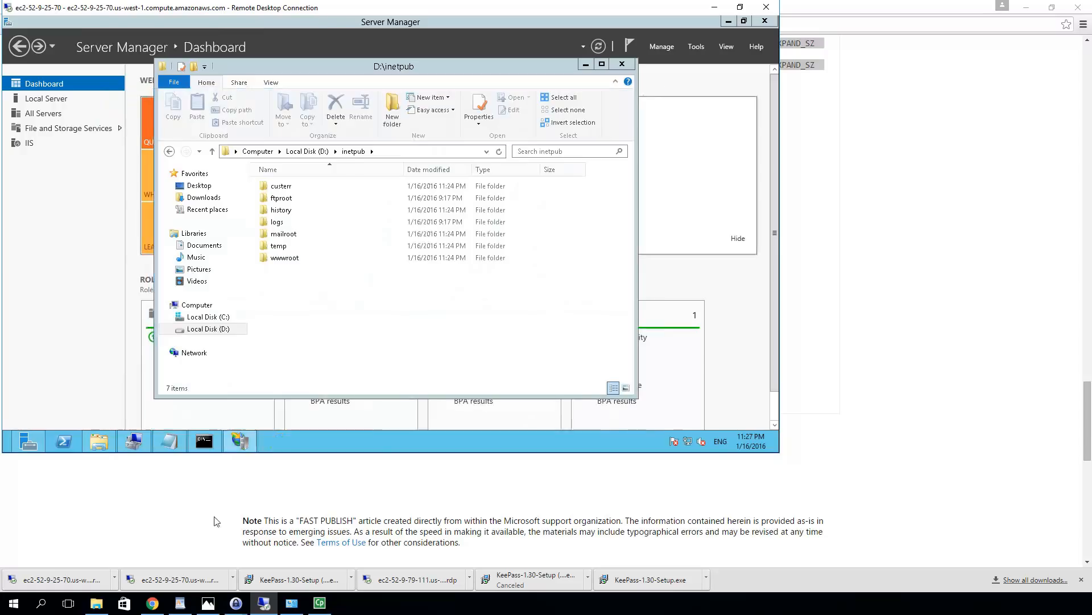
mouse_move(6, 451)
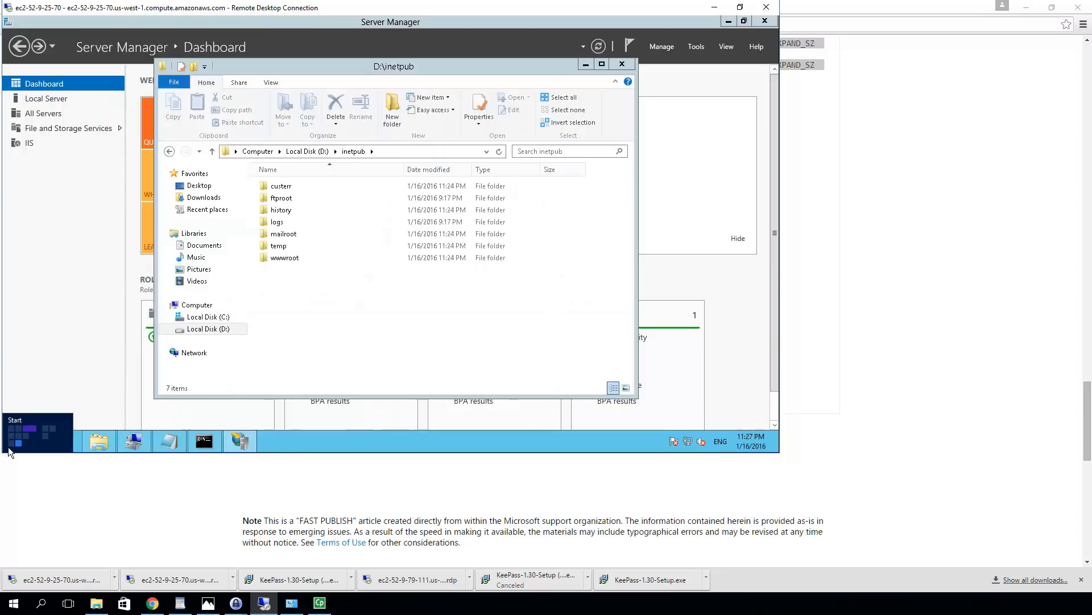
left_click(9, 451)
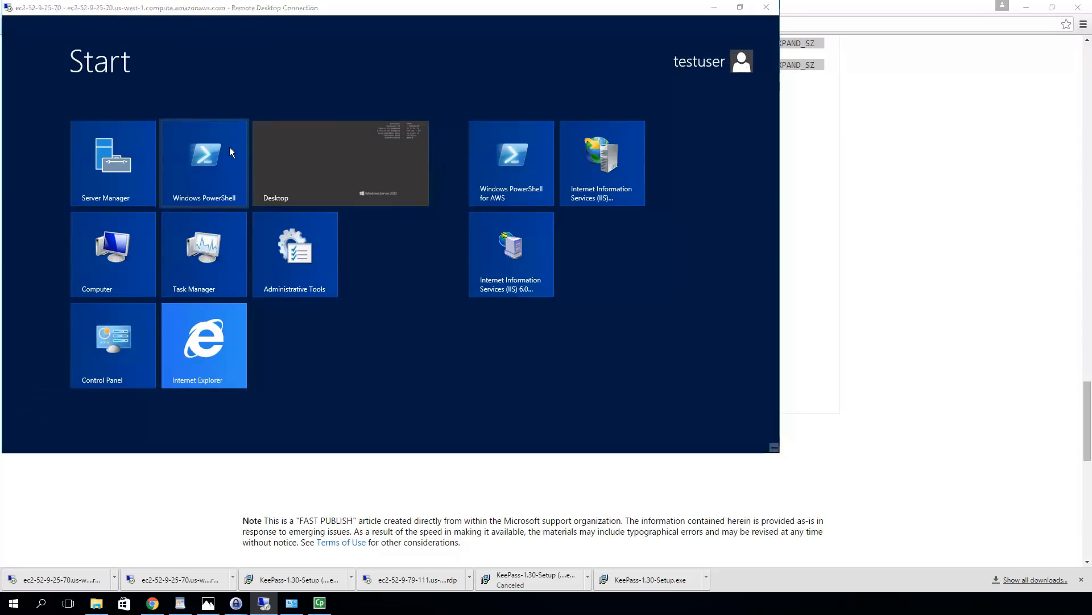
Back on the remote desktop, shut the server down with shutdown /s /t 00 in Command Prompt
key("super")
left_click(180, 429)
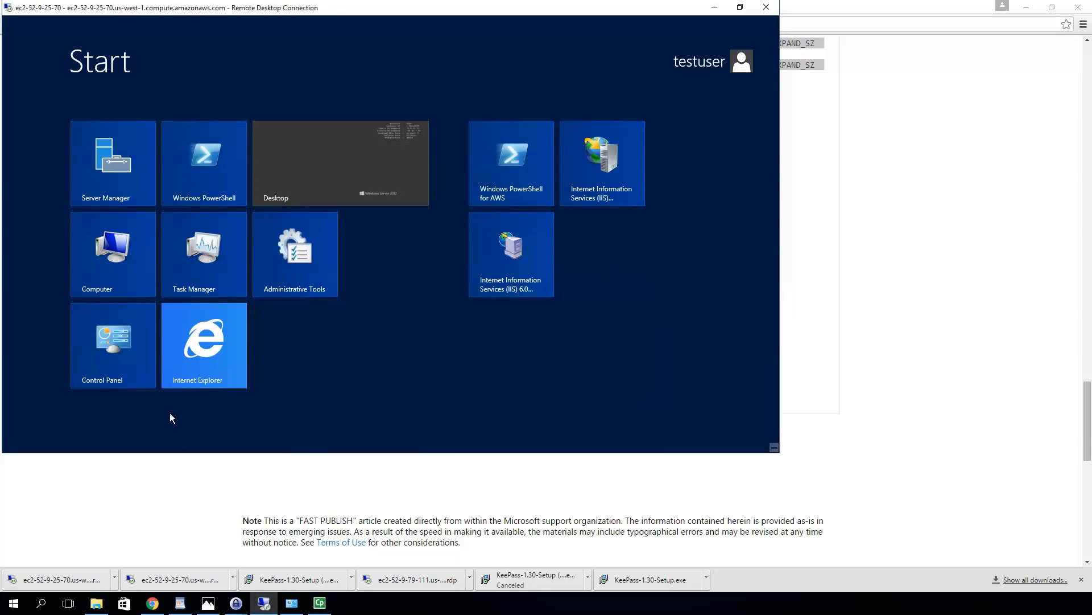
left_click(340, 142)
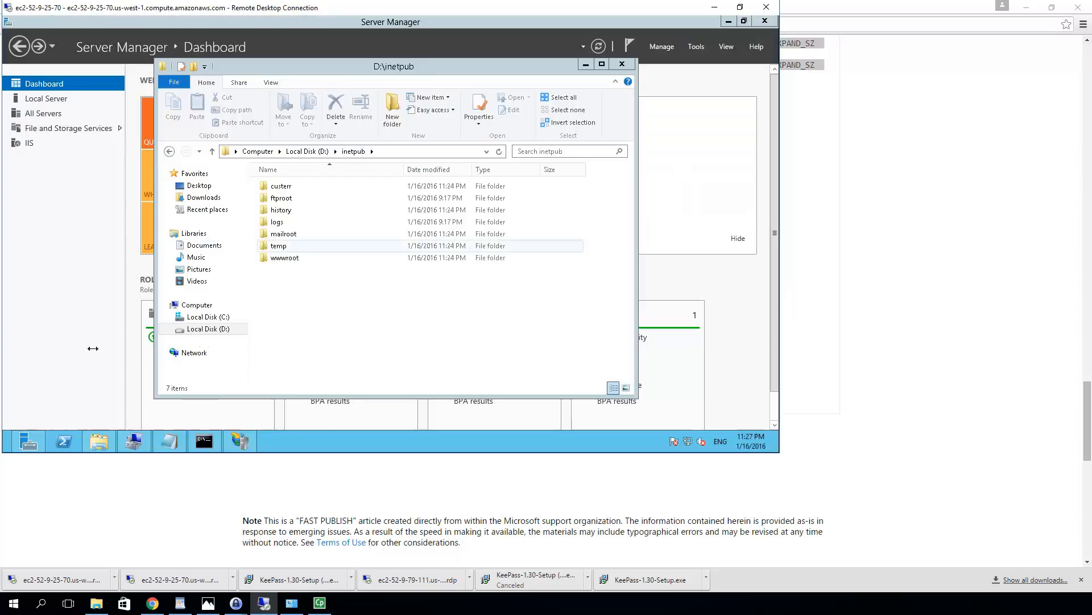
left_click(204, 441)
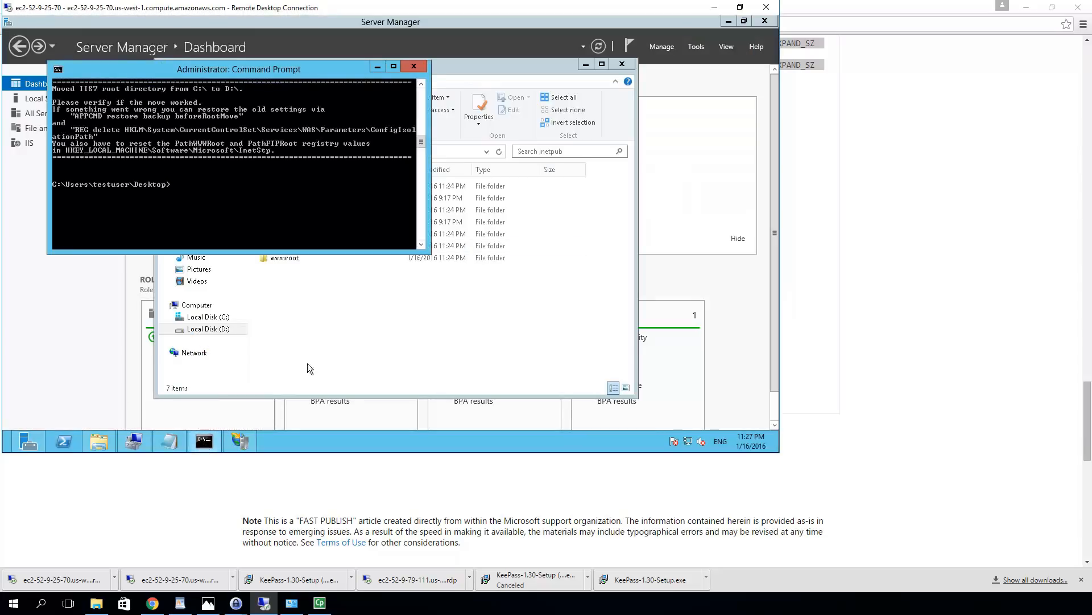
type("shut")
key("Return")
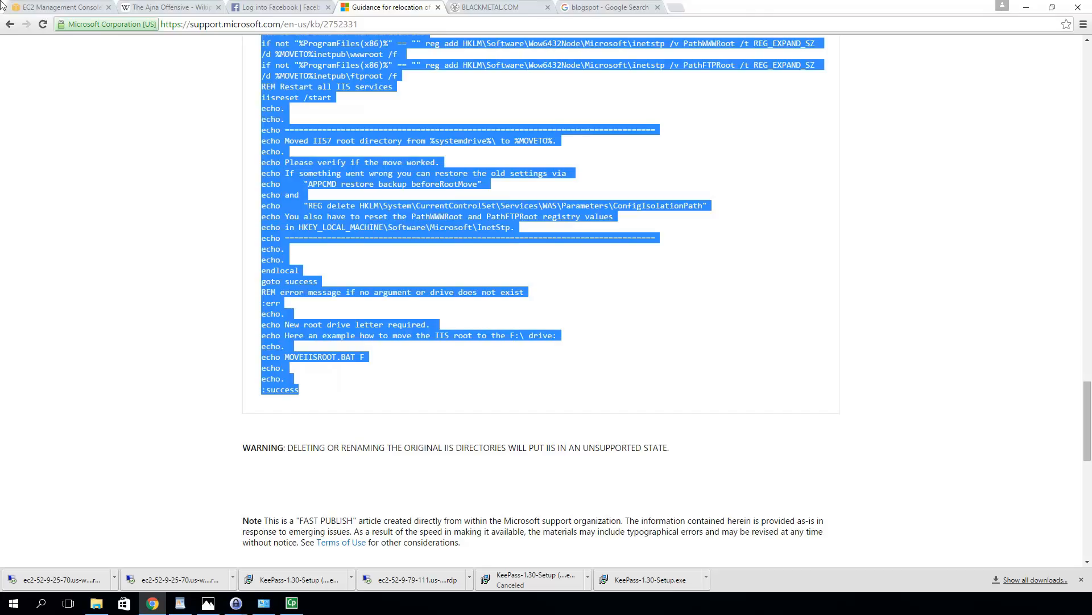
In the EC2 console tab, close the connection dialog and refresh until the test t2.micro instance shows stopped
left_click(60, 7)
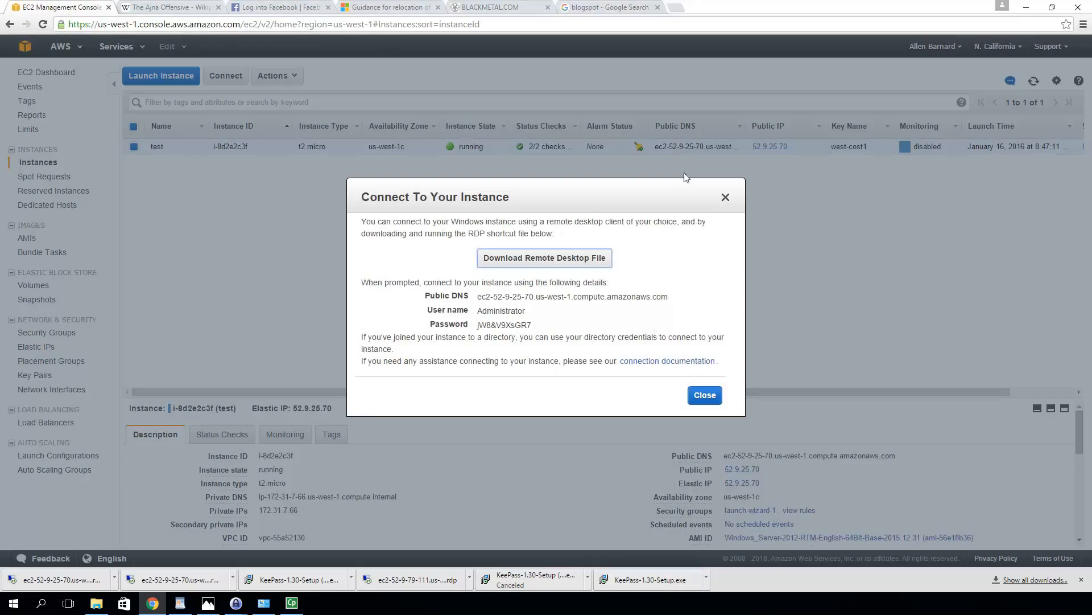
left_click(726, 198)
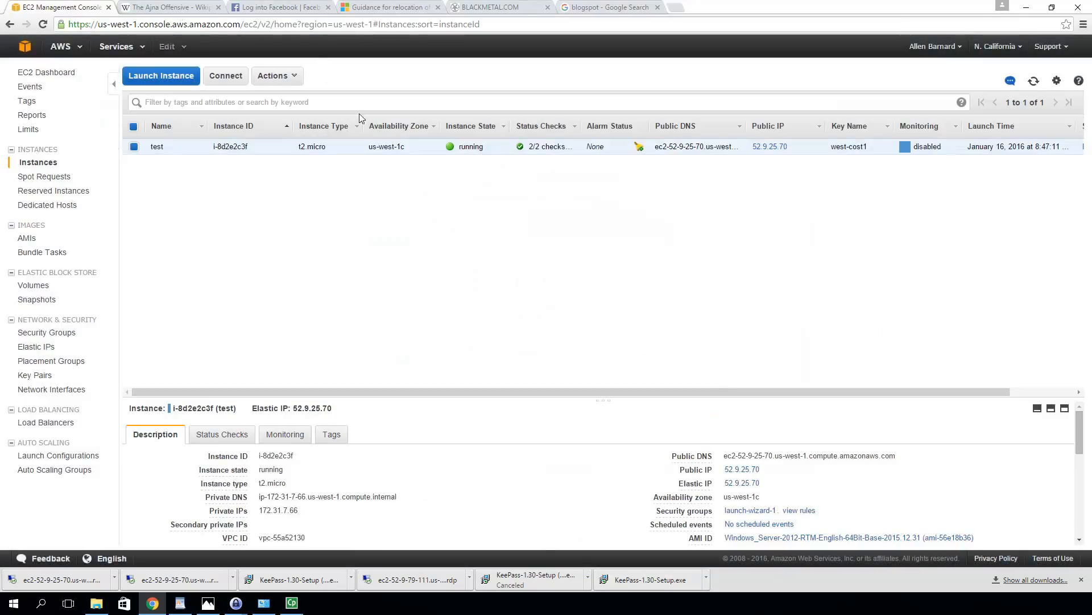
scroll(334, 498, "down", 3)
scroll(335, 493, "up", 3)
key("F5")
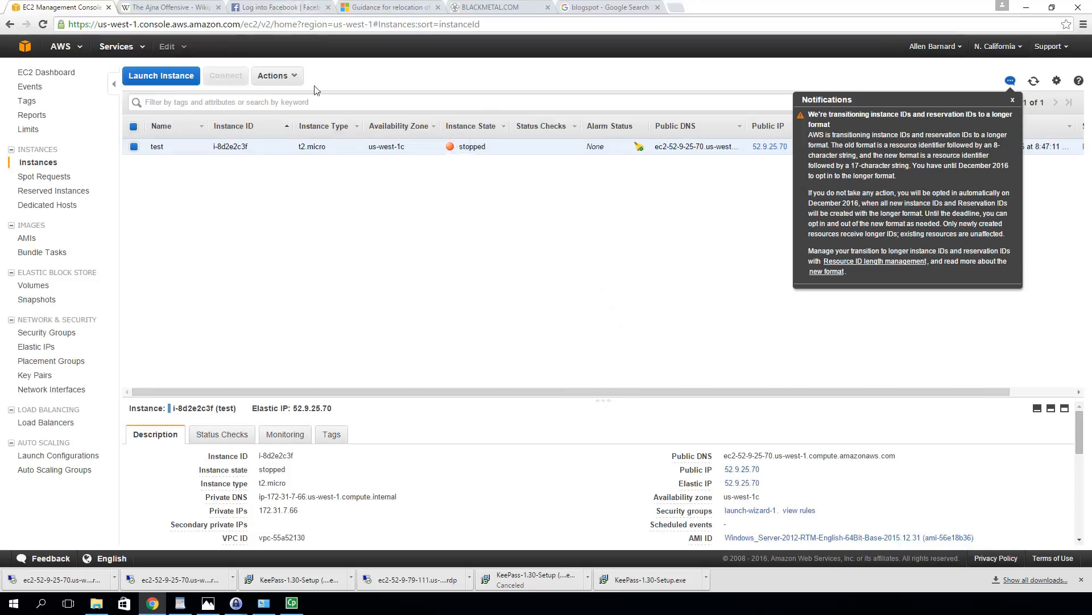
Create an image of the test instance with name and description both 'test backup'
left_click(1013, 102)
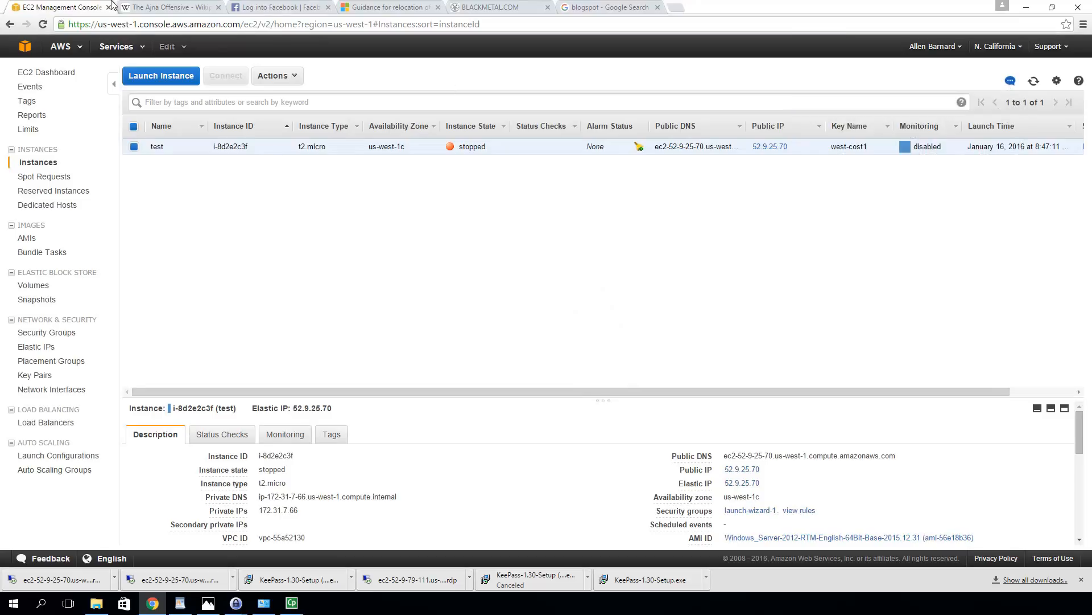
left_click(275, 77)
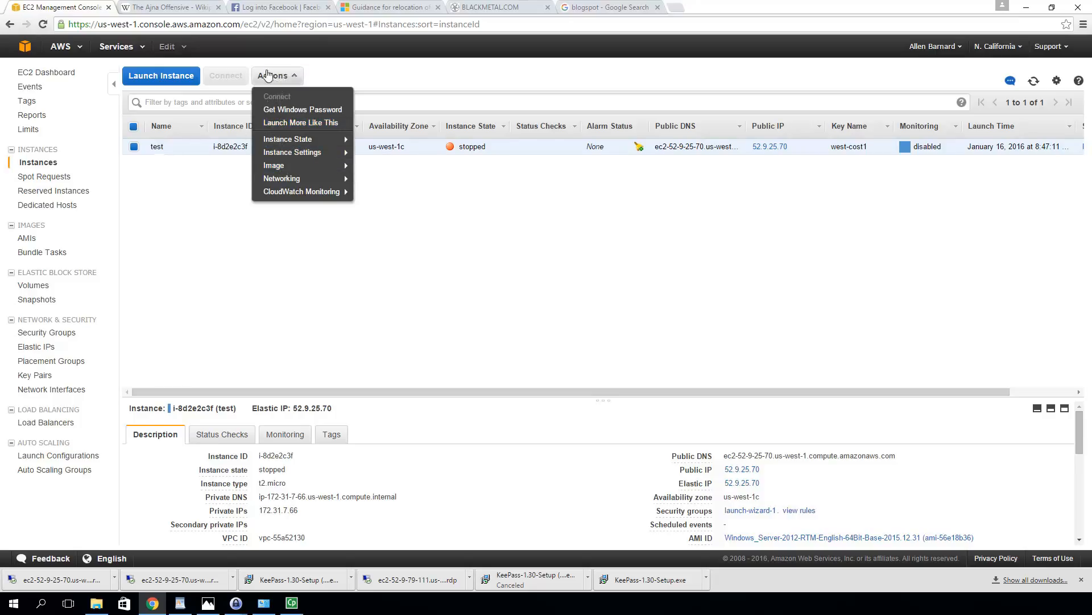
mouse_move(268, 165)
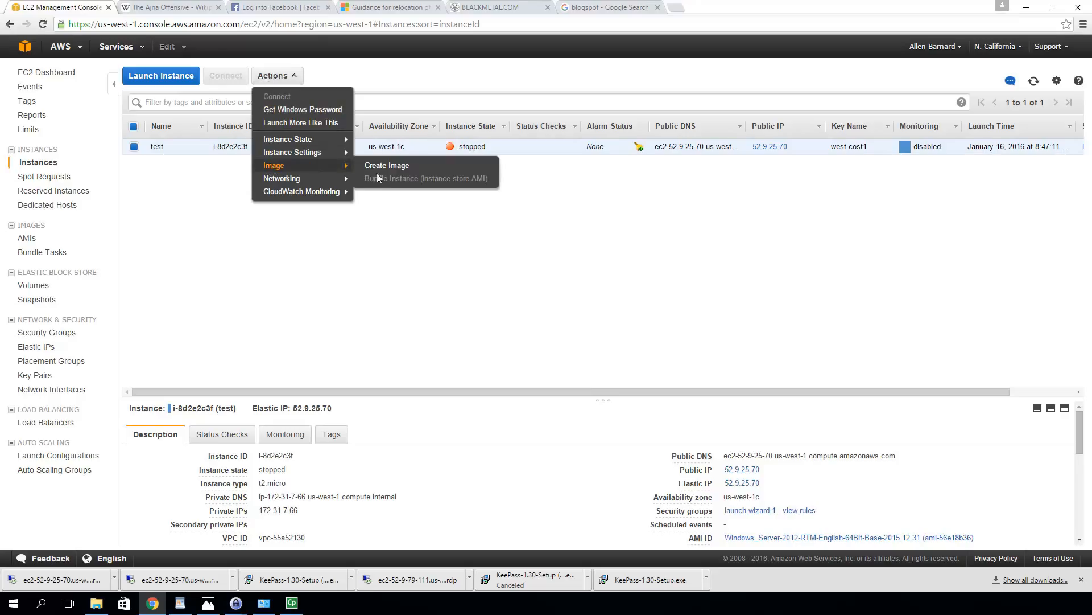
left_click(390, 166)
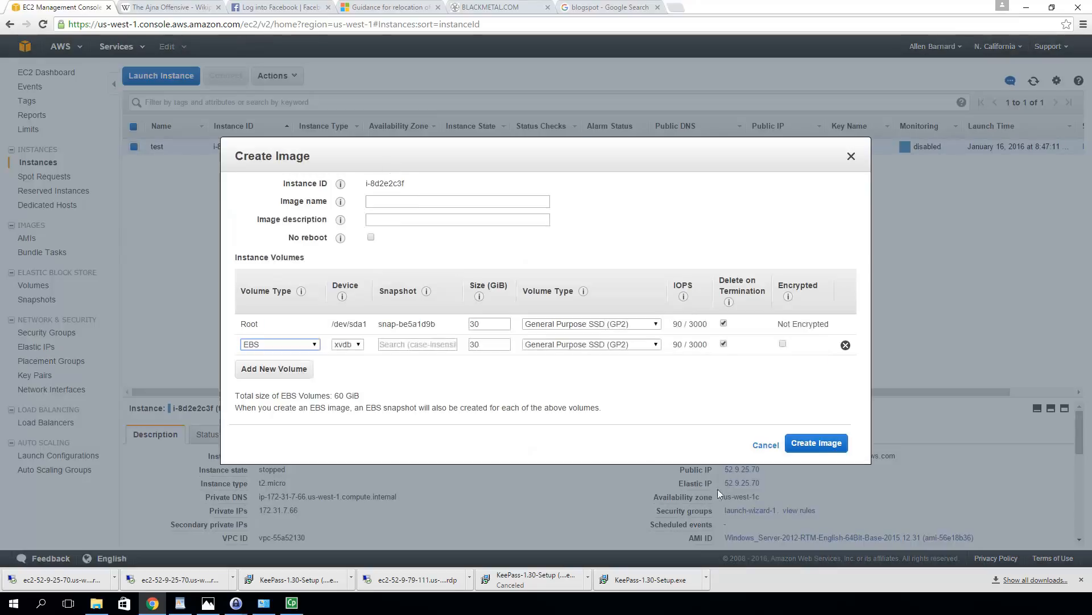
left_click(417, 203)
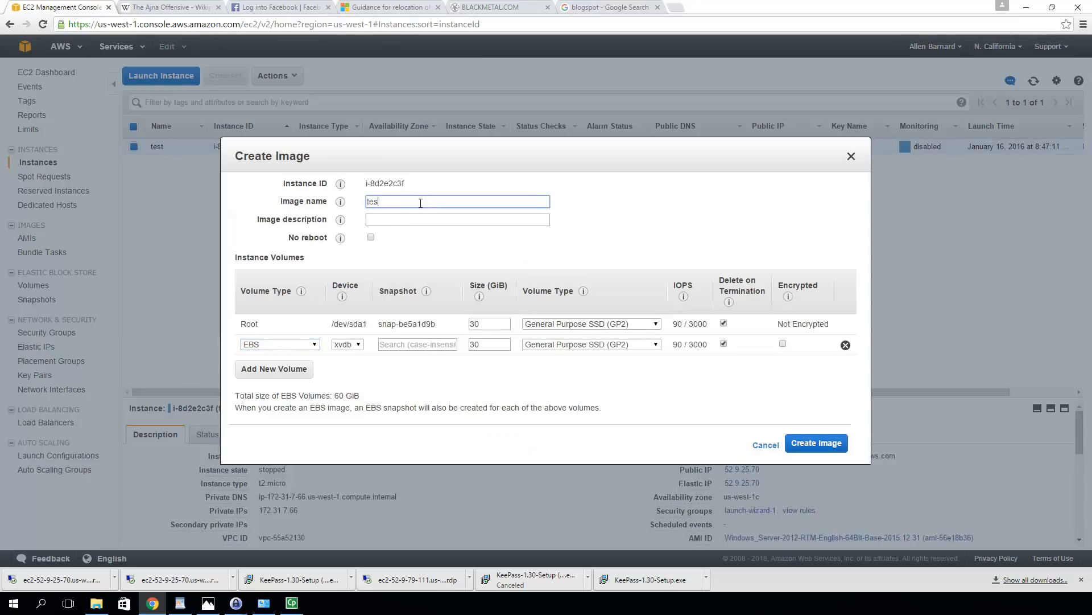
type("test backup")
key("ctrl+a")
key("ctrl+c")
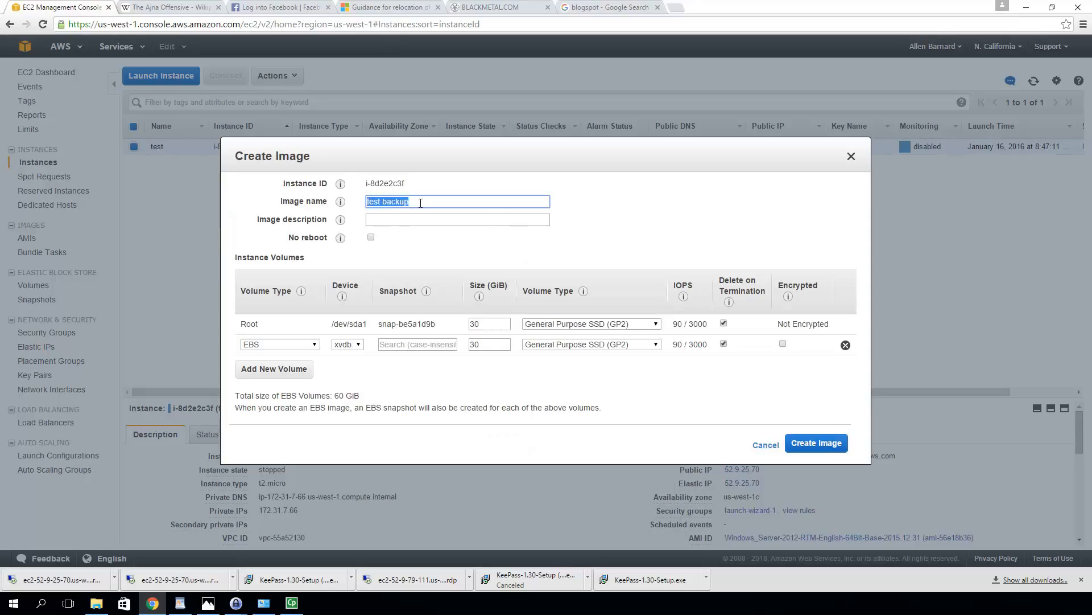
left_click(495, 219)
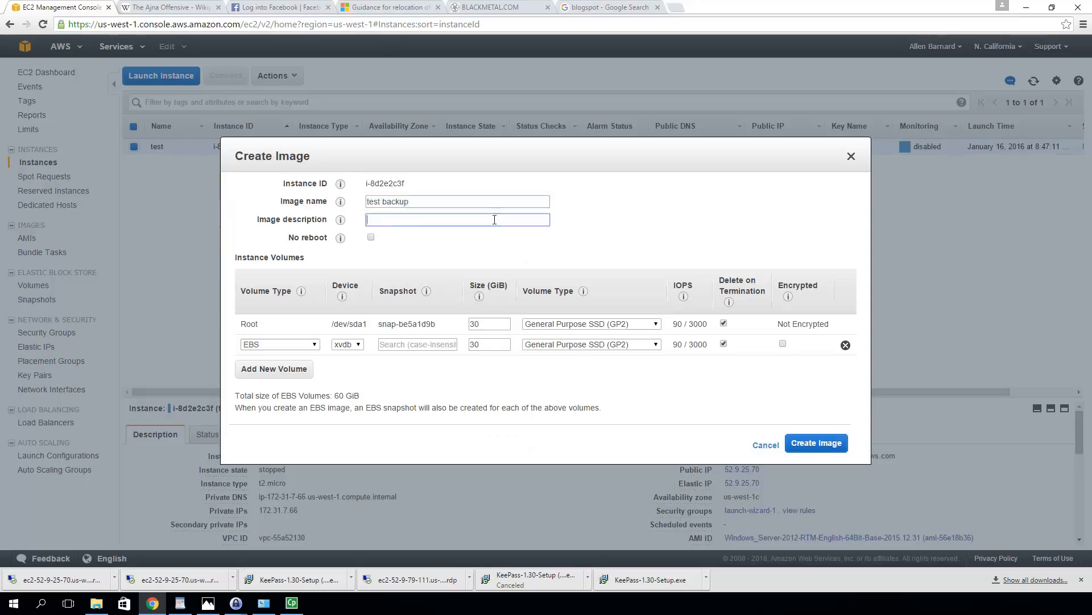
key("ctrl+v")
left_click(816, 443)
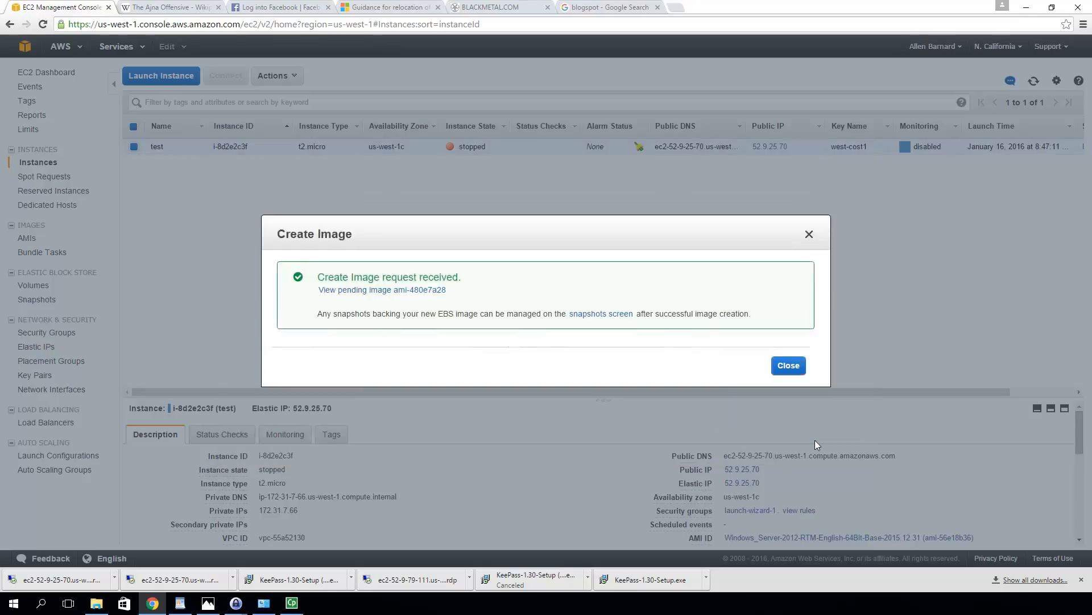
Close the confirmation, view AMIs showing pending 'test backup' ami-480e7a28, then go to Snapshots
left_click(788, 365)
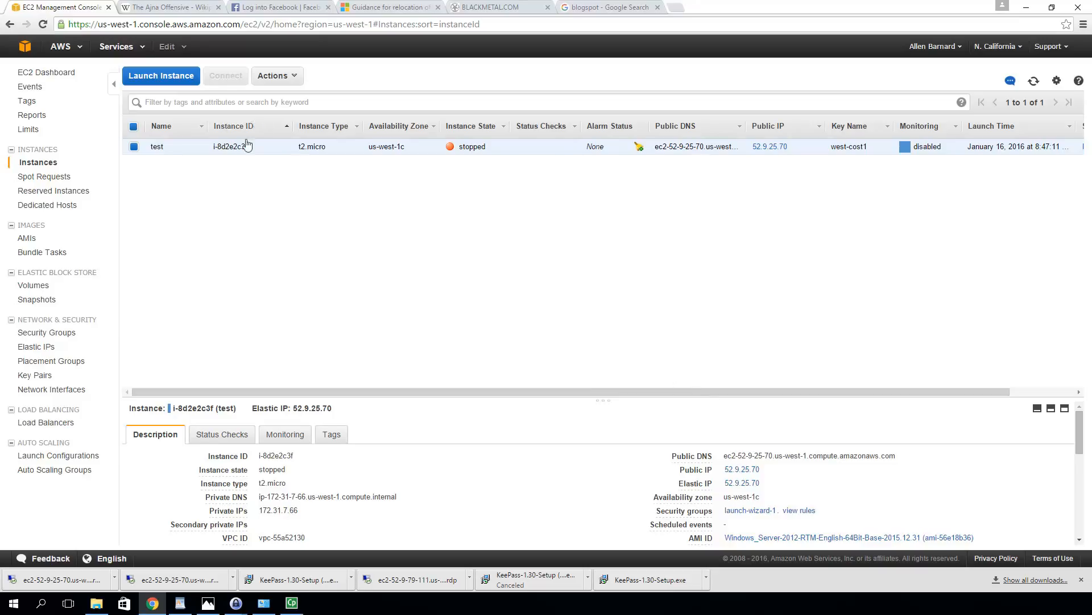
left_click(26, 240)
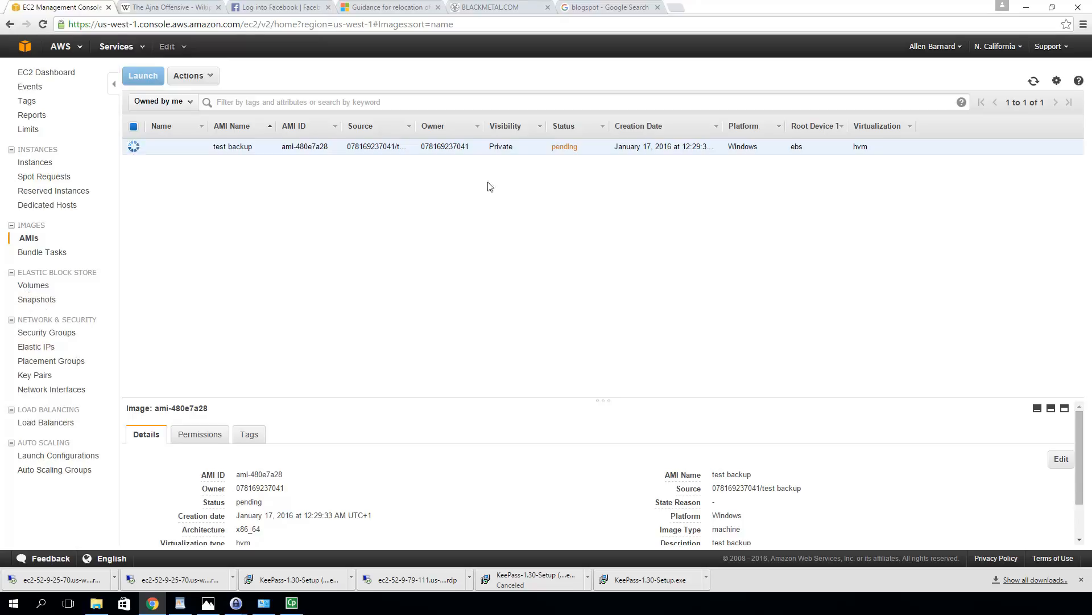
left_click(47, 300)
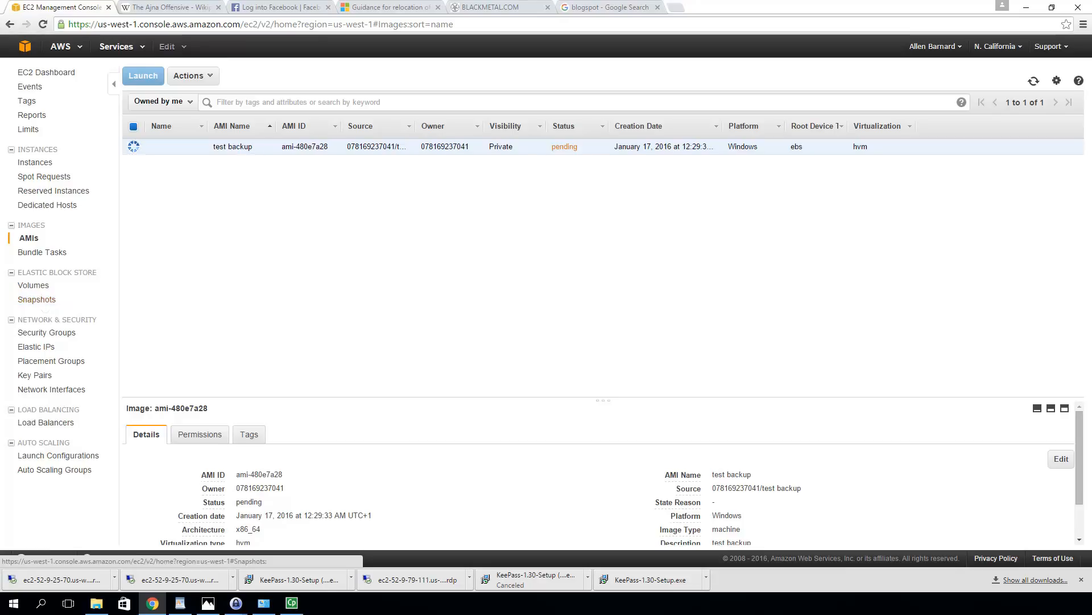